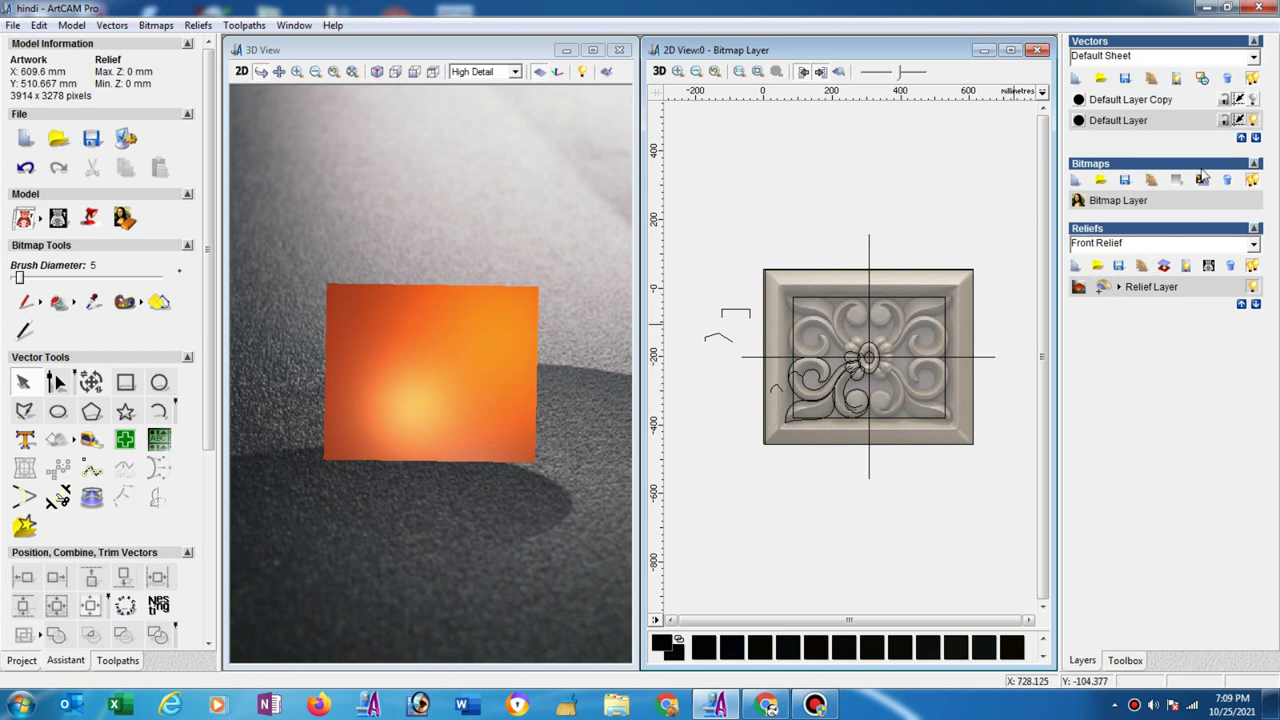
Hide Default Layer and make Default Layer Copy visible and active.
{"action": "left_click", "coordinate": [1255, 120]}
{"action": "left_click", "coordinate": [1255, 100]}
{"action": "left_click", "coordinate": [1150, 100]}
Select the two left-edge rails and add the small bevel profile as cross section.
{"action": "left_click", "coordinate": [766, 337]}
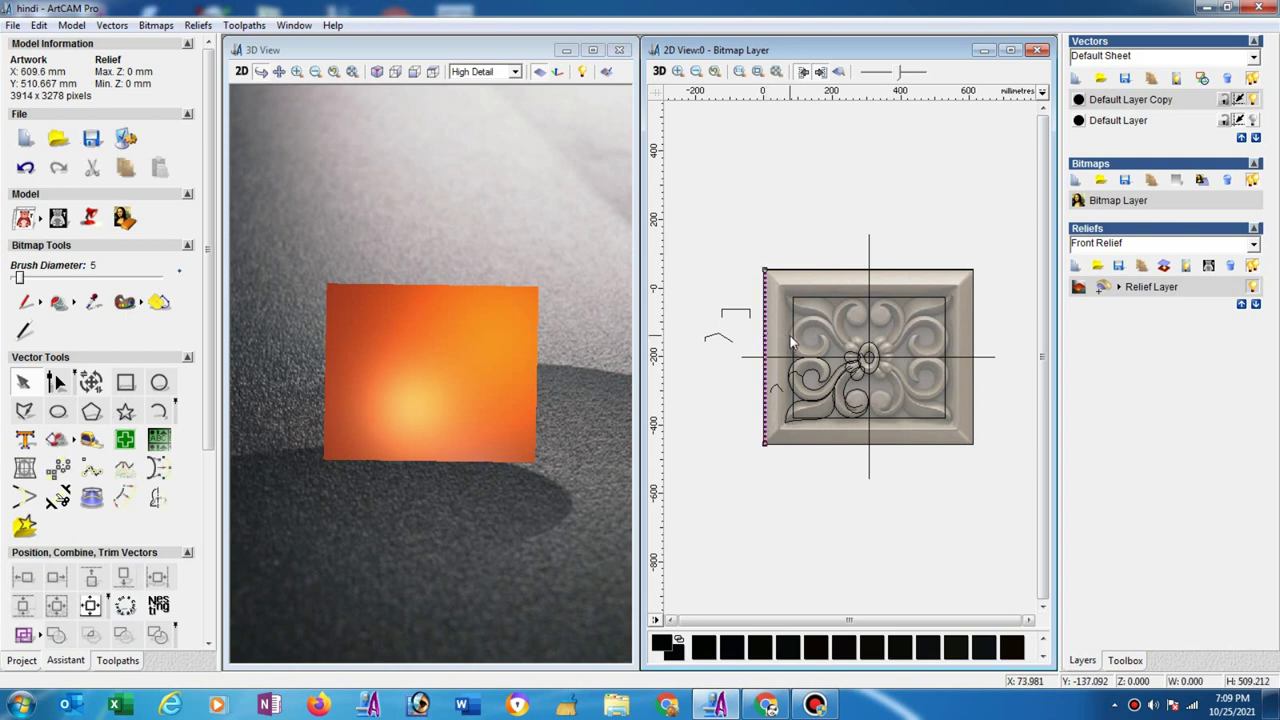
{"action": "left_click", "coordinate": [794, 340], "text": "shift"}
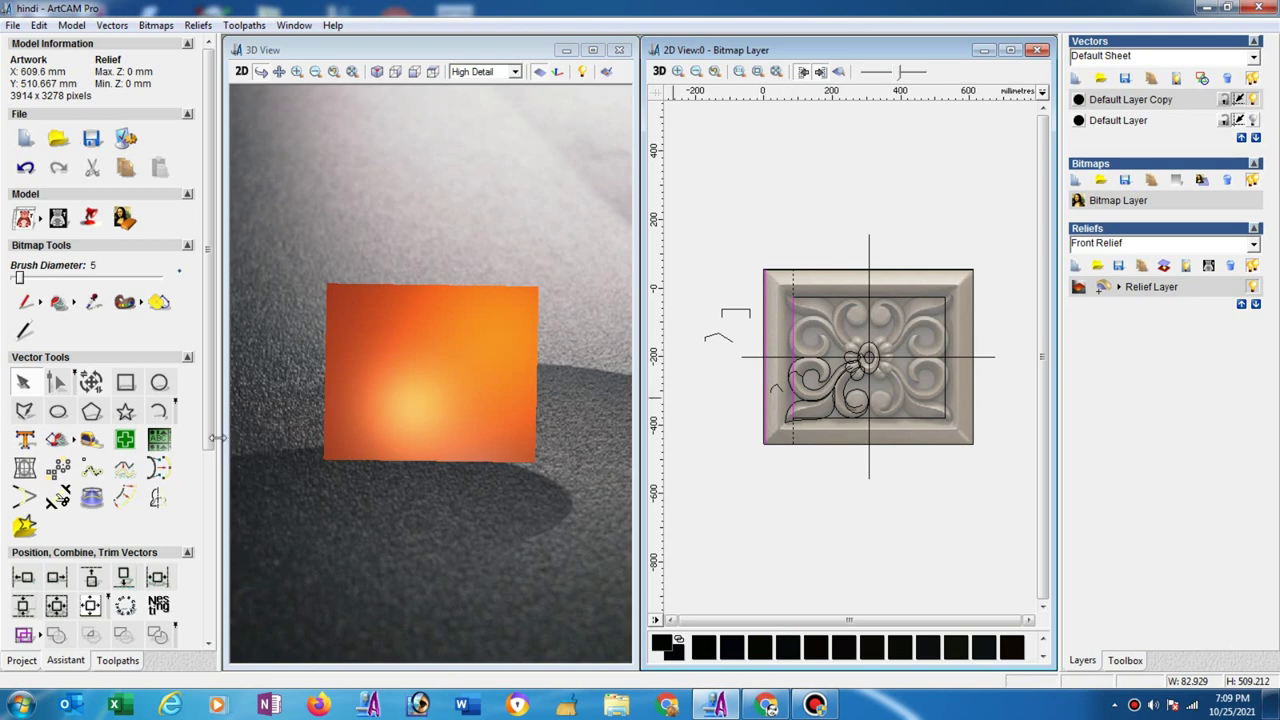
{"action": "scroll", "coordinate": [117, 600], "scroll_direction": "down", "scroll_amount": 5}
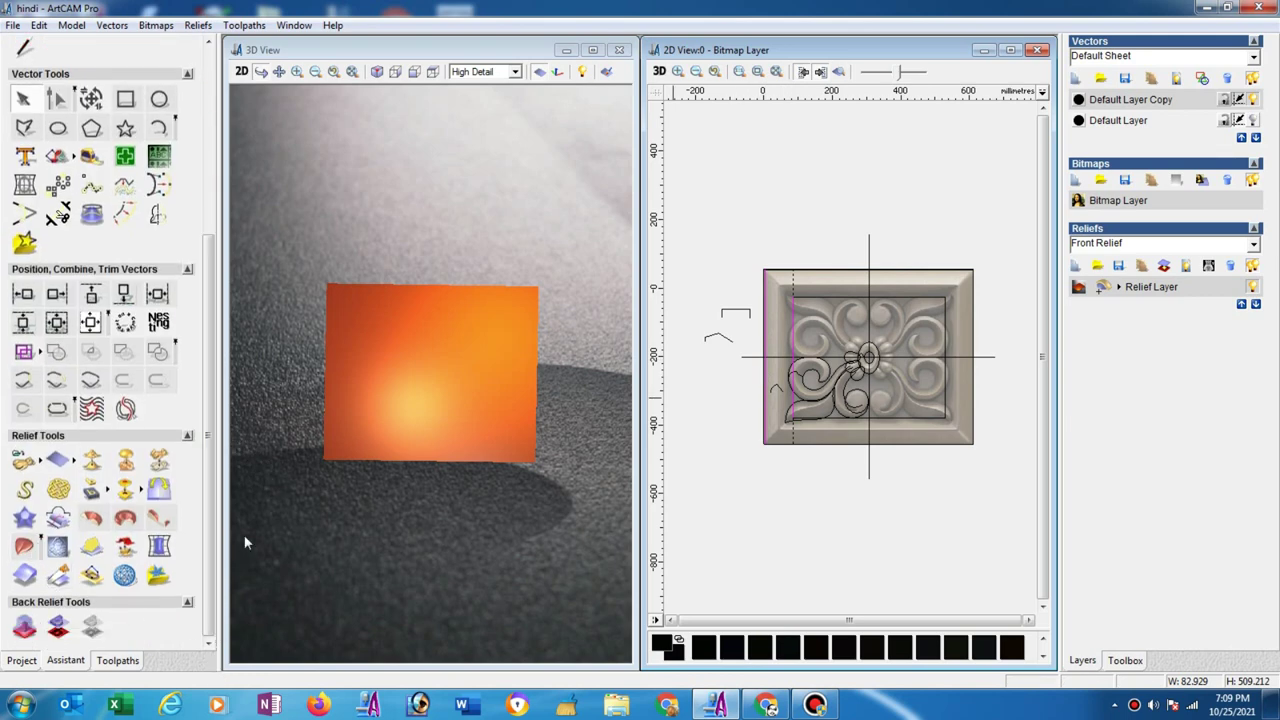
{"action": "left_click", "coordinate": [710, 340]}
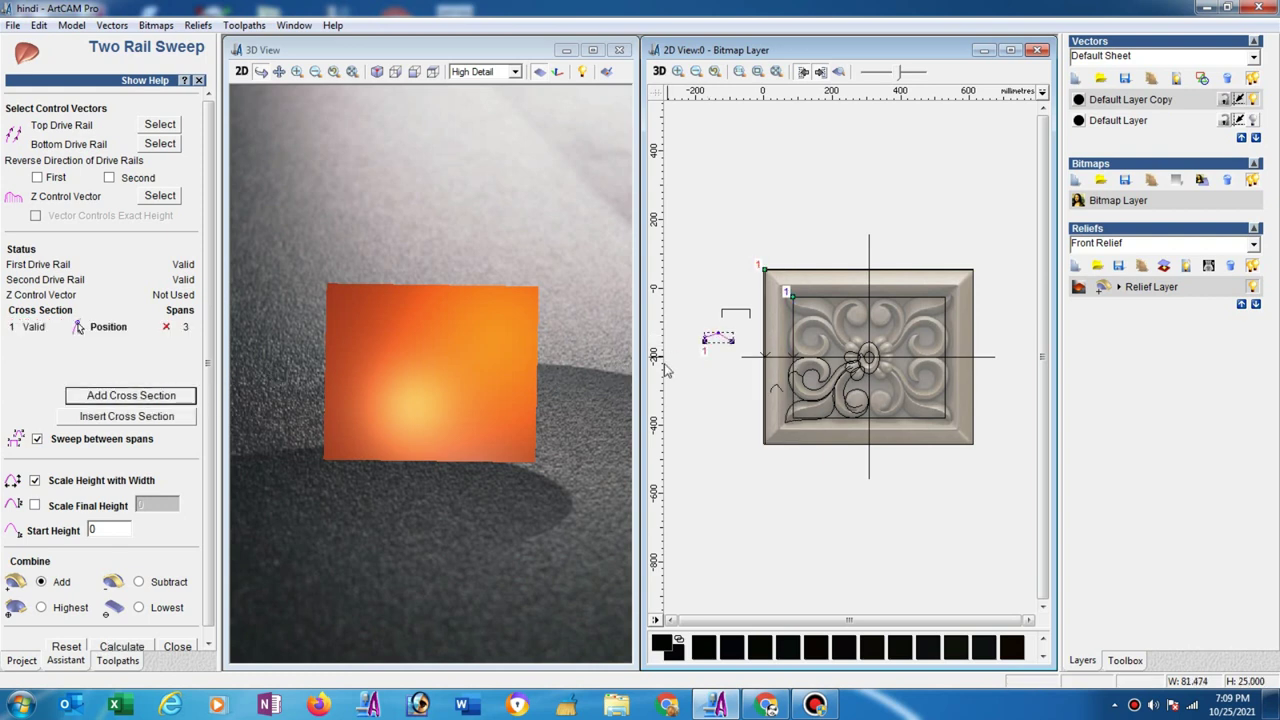
Set the bracket as exact-height Z control vector and calculate the left-edge sweep as Highest.
{"action": "left_click", "coordinate": [746, 313]}
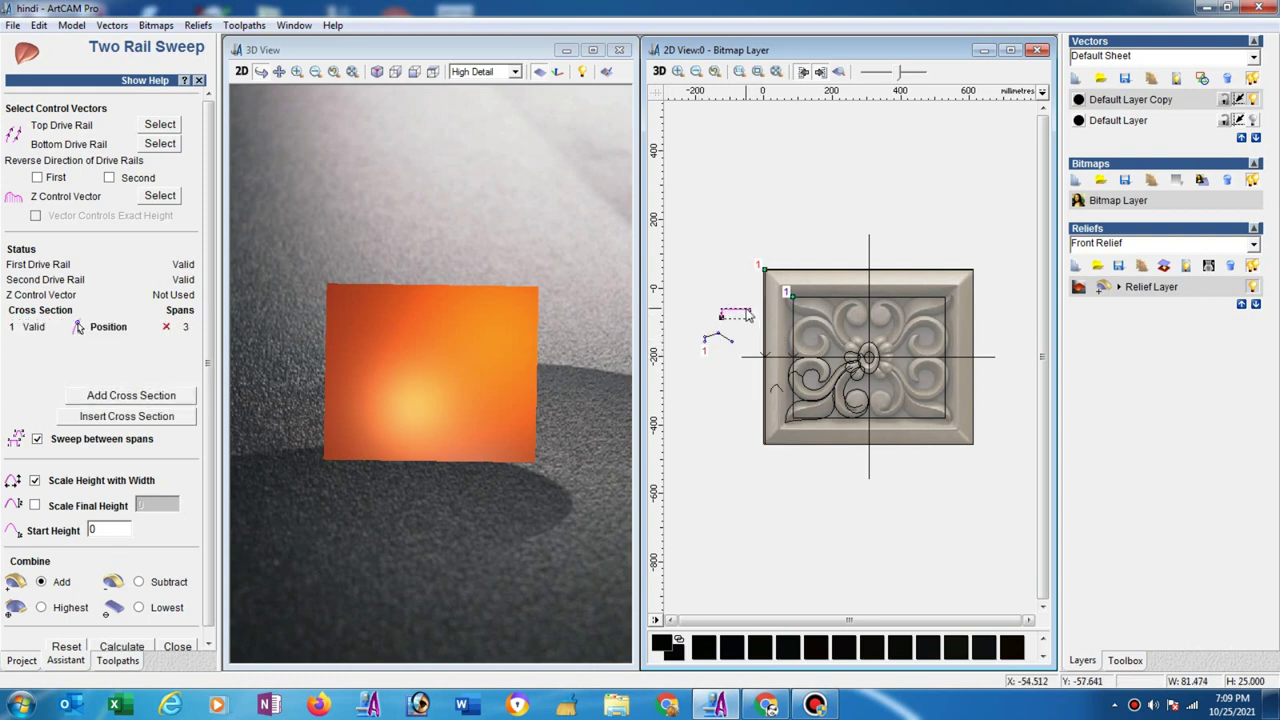
{"action": "left_click", "coordinate": [148, 195]}
{"action": "left_click", "coordinate": [35, 216]}
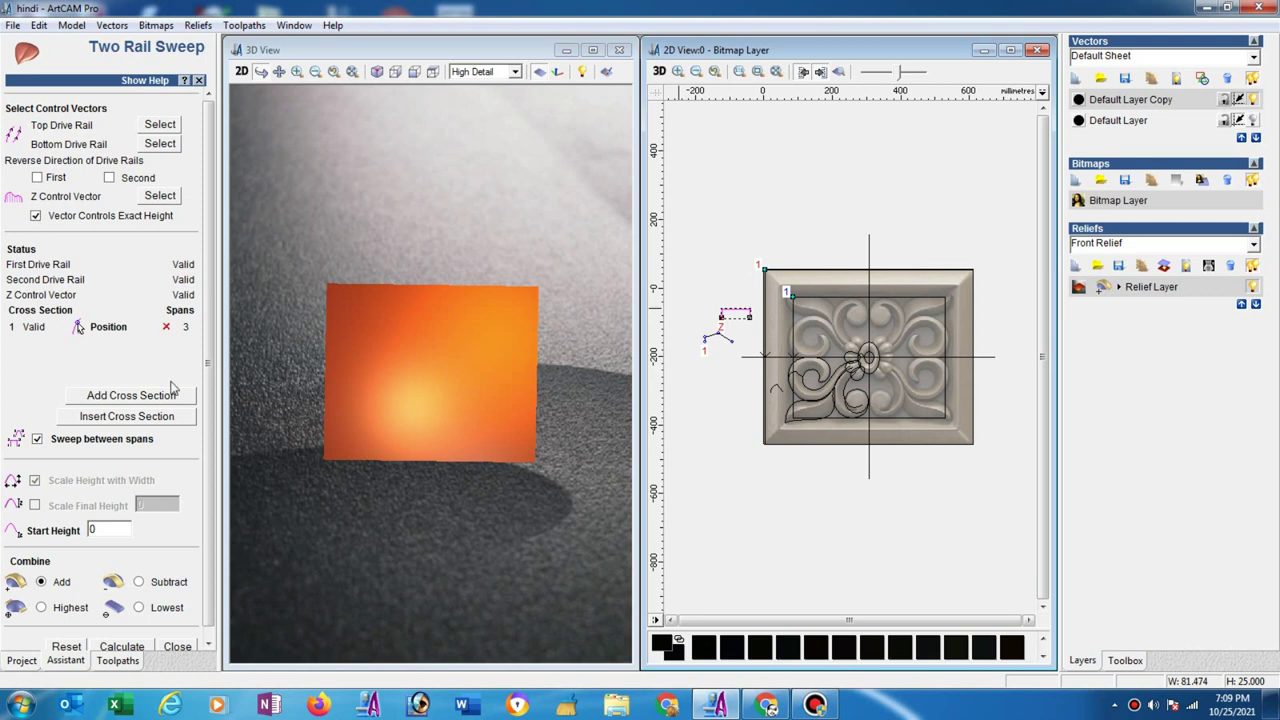
{"action": "scroll", "coordinate": [170, 597], "scroll_direction": "down", "scroll_amount": 1}
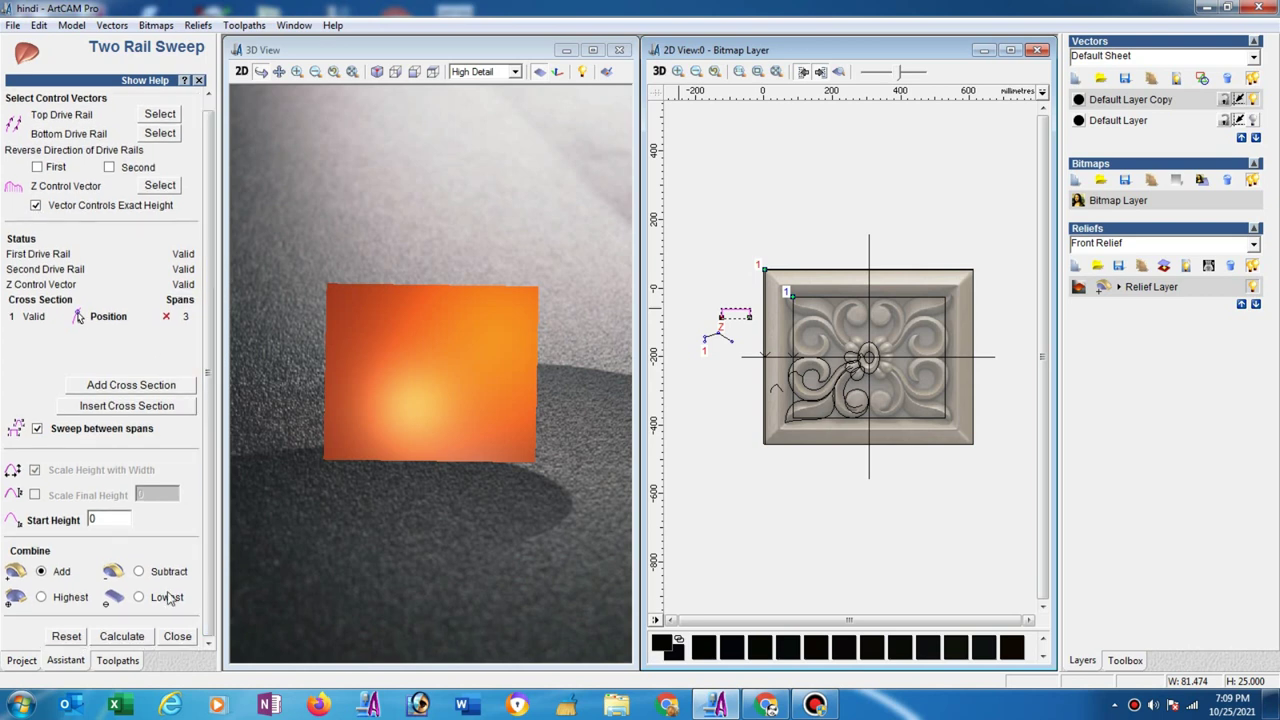
{"action": "left_click", "coordinate": [126, 638]}
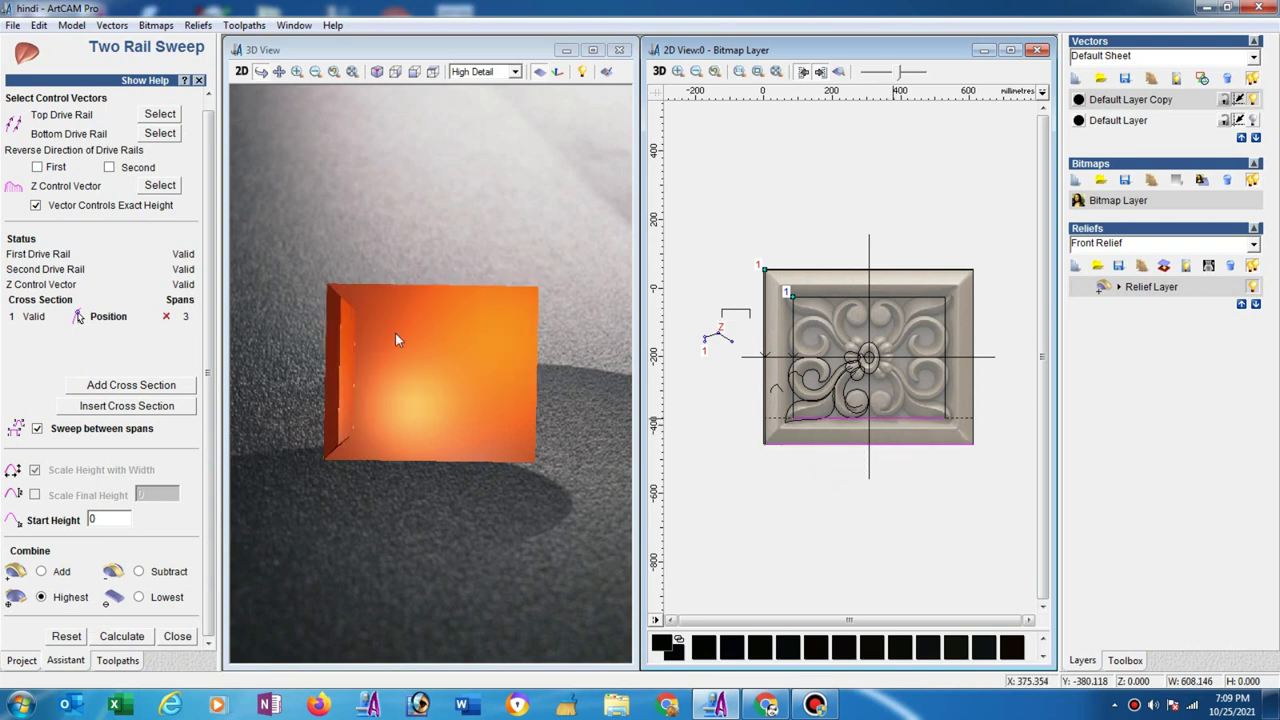
{"action": "left_click", "coordinate": [170, 115]}
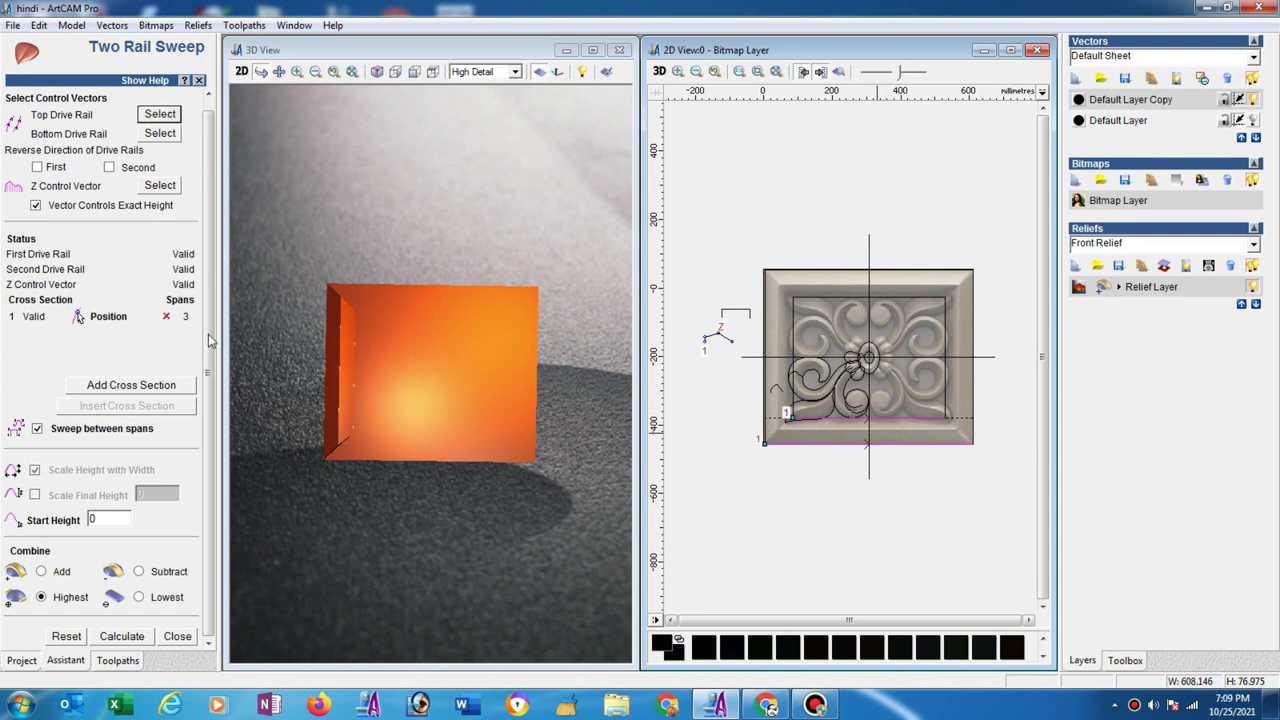
Calculate the bevel sweep along the bottom-edge rails and close Two Rail Sweep.
{"action": "left_click", "coordinate": [120, 636]}
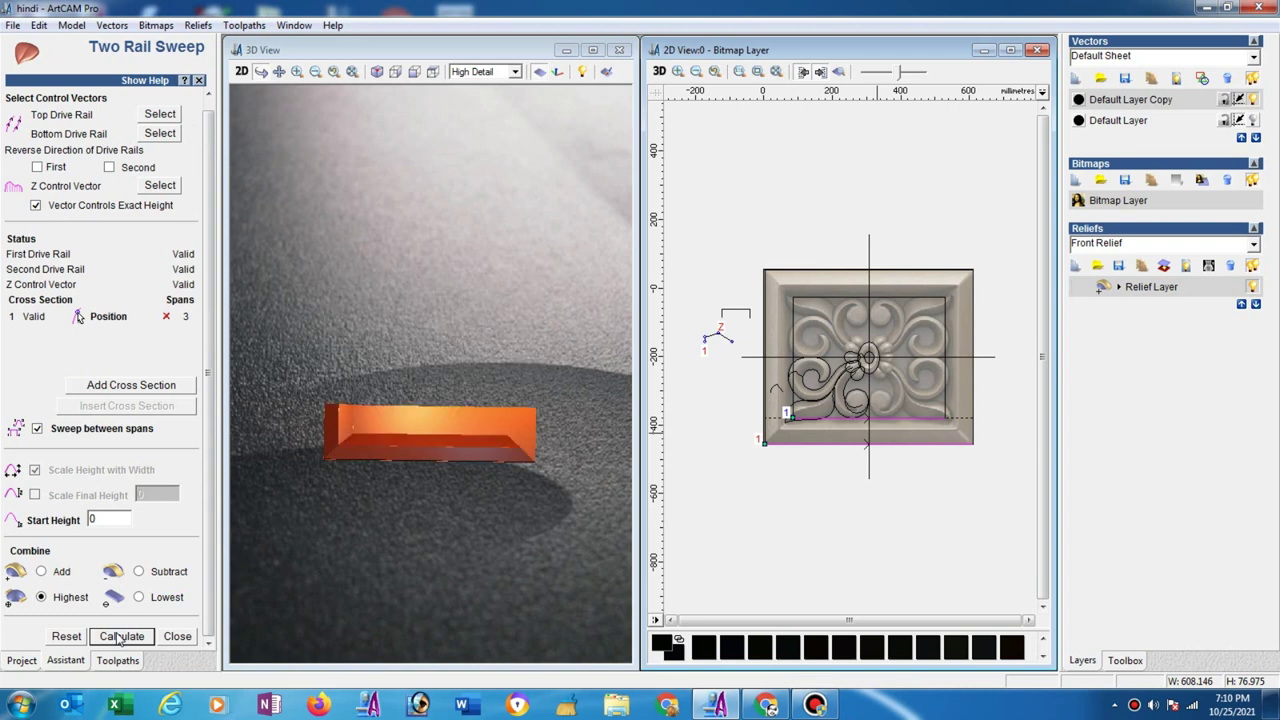
{"action": "left_click", "coordinate": [176, 637]}
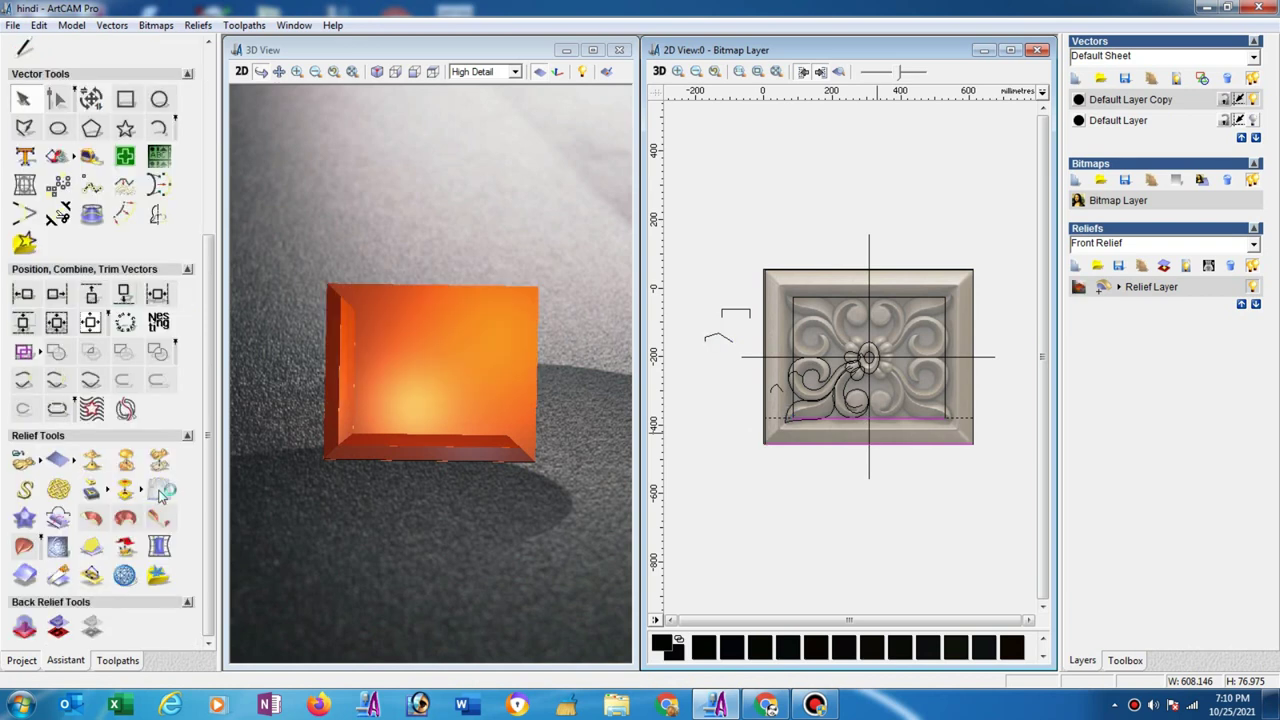
Mirror-merge the relief left over right and bottom over top, then tilt the 3D view.
{"action": "left_click", "coordinate": [160, 492]}
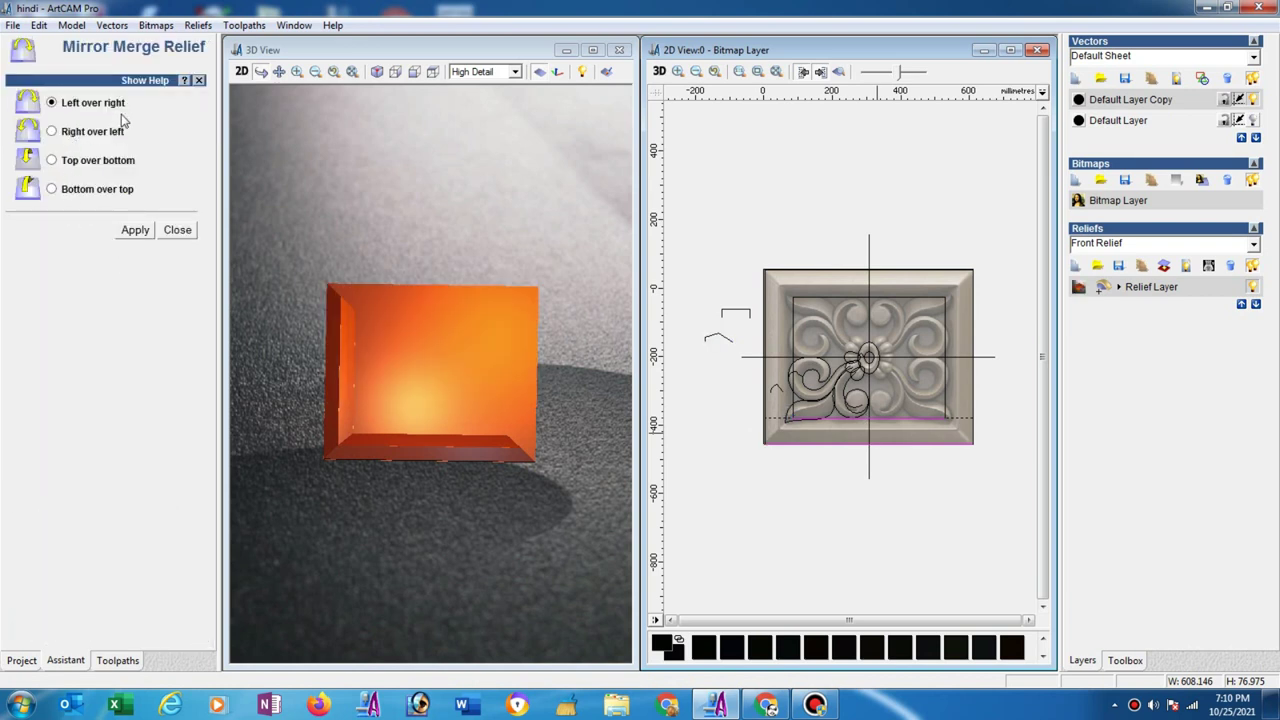
{"action": "left_click", "coordinate": [135, 233]}
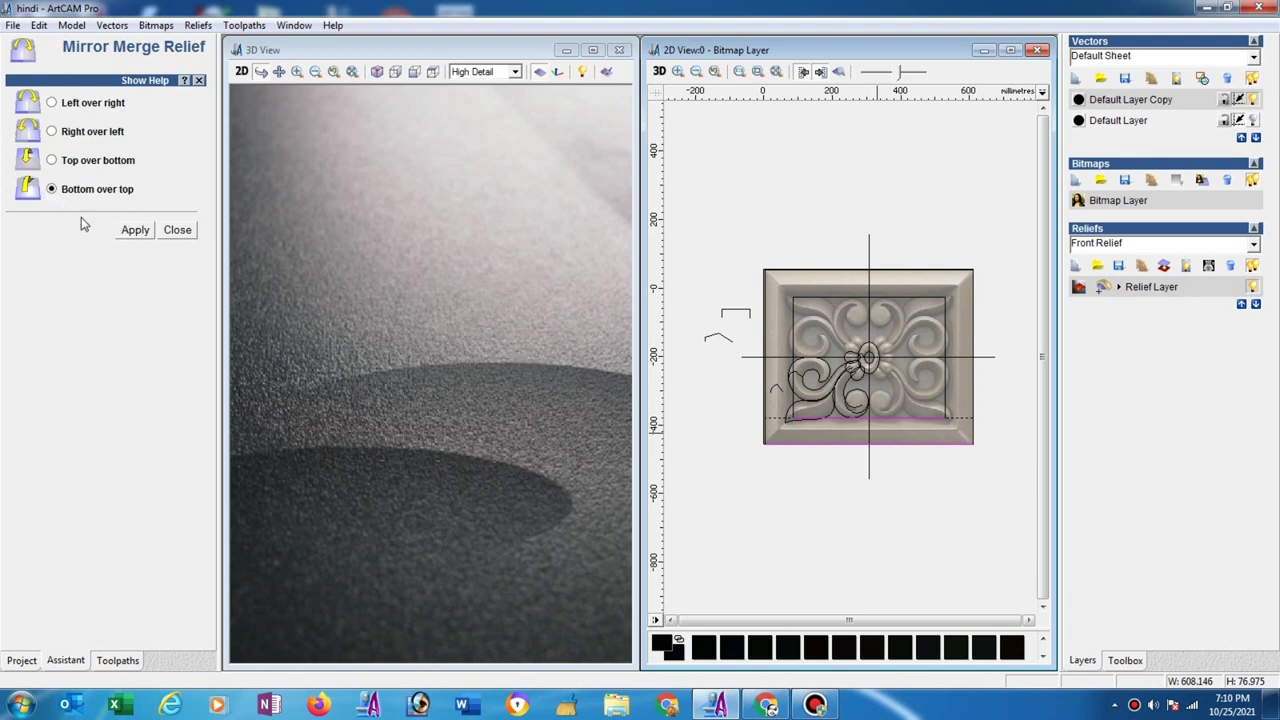
{"action": "left_click", "coordinate": [135, 232]}
{"action": "left_click", "coordinate": [440, 384]}
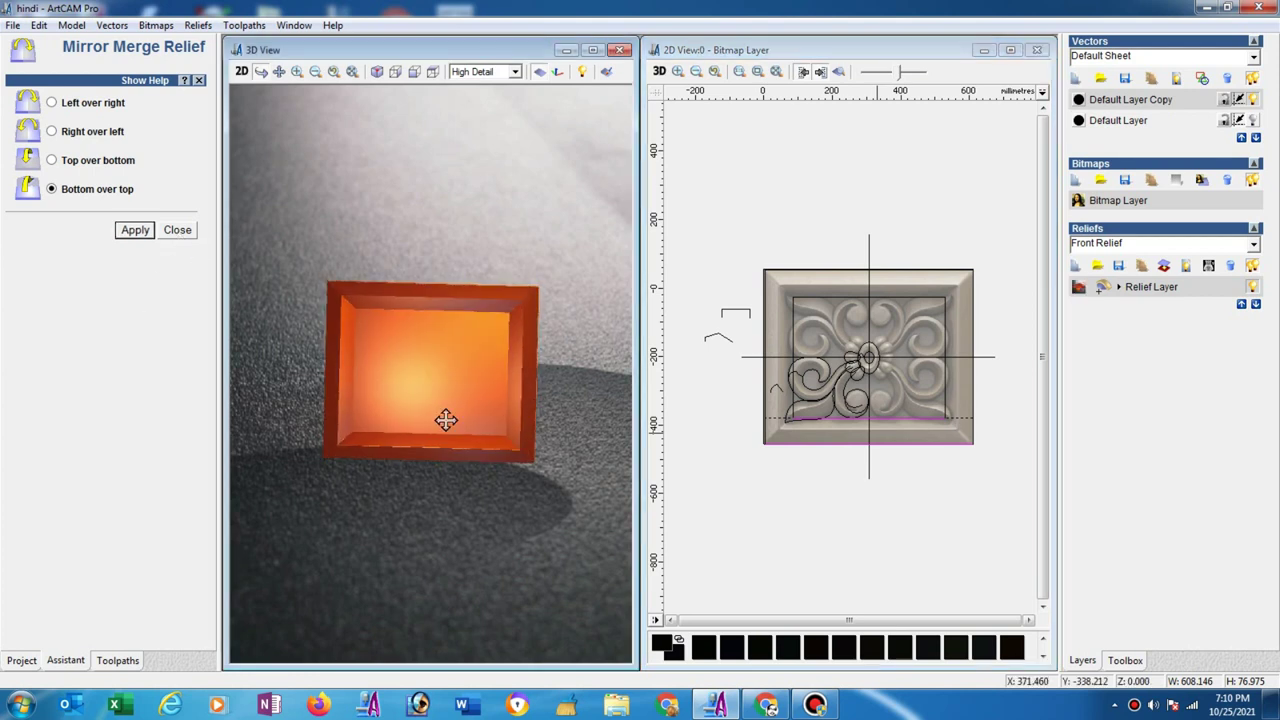
{"action": "mouse_move", "coordinate": [443, 420]}
{"action": "left_mouse_down"}
{"action": "mouse_move", "coordinate": [486, 323]}
{"action": "mouse_move", "coordinate": [452, 372]}
{"action": "left_mouse_up"}
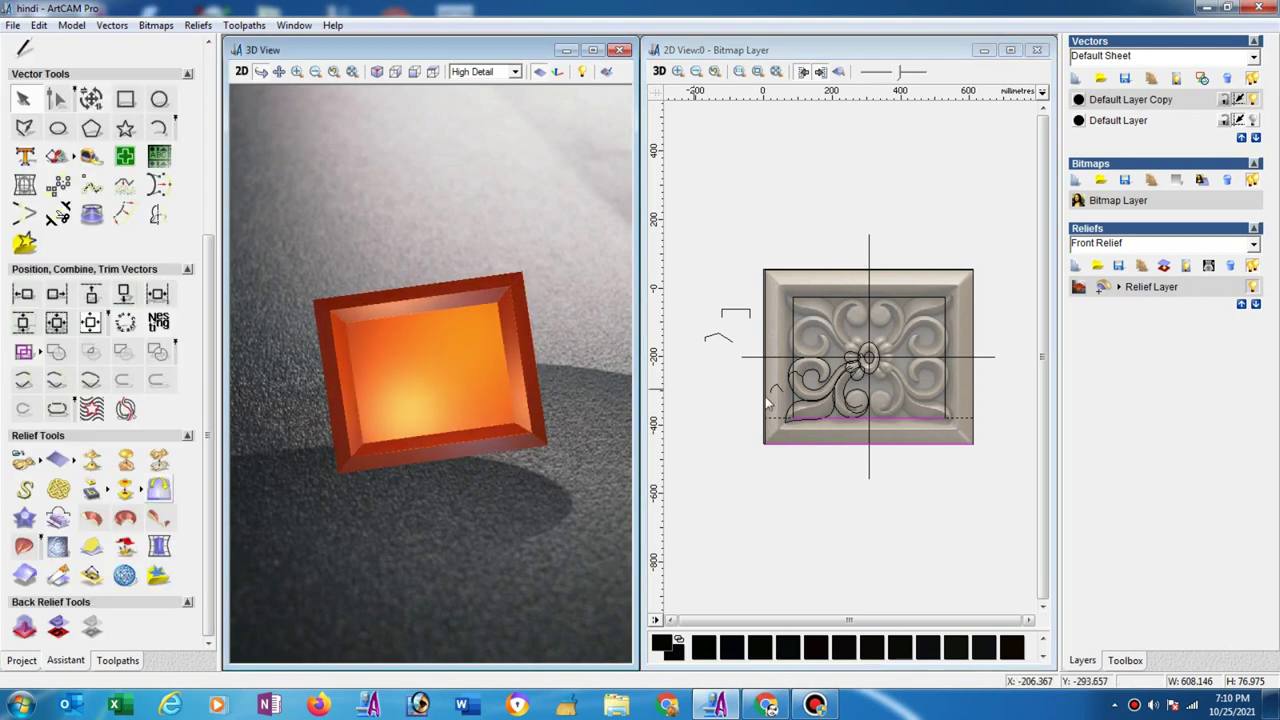
Show the relief colour-shaded in 2D and switch back to the original Default Layer.
{"action": "left_click", "coordinate": [900, 374]}
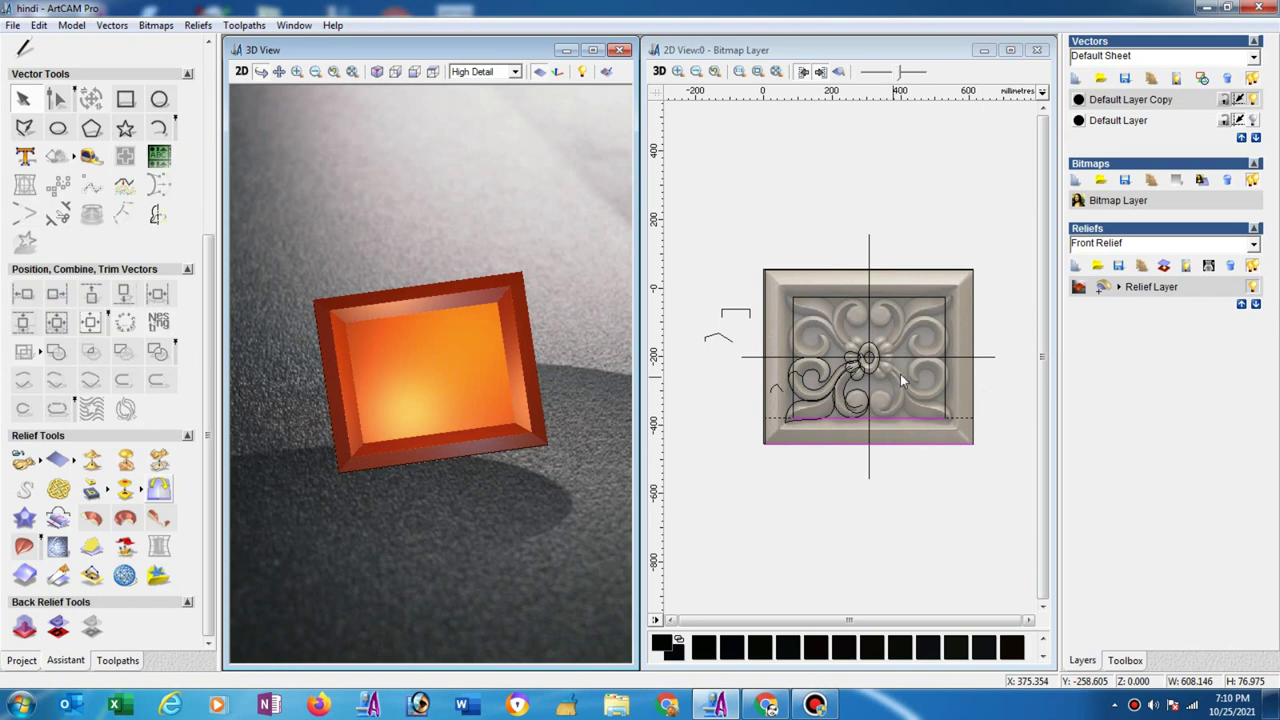
{"action": "left_click", "coordinate": [839, 73]}
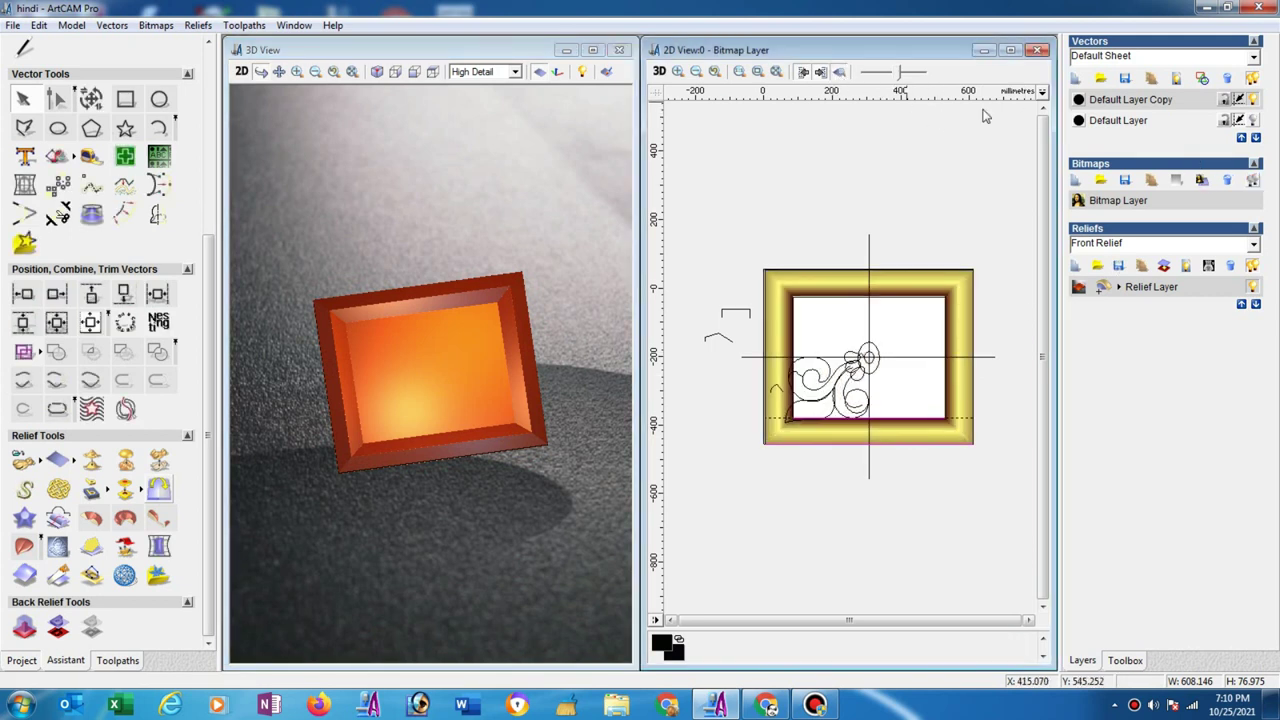
{"action": "left_click", "coordinate": [1253, 99]}
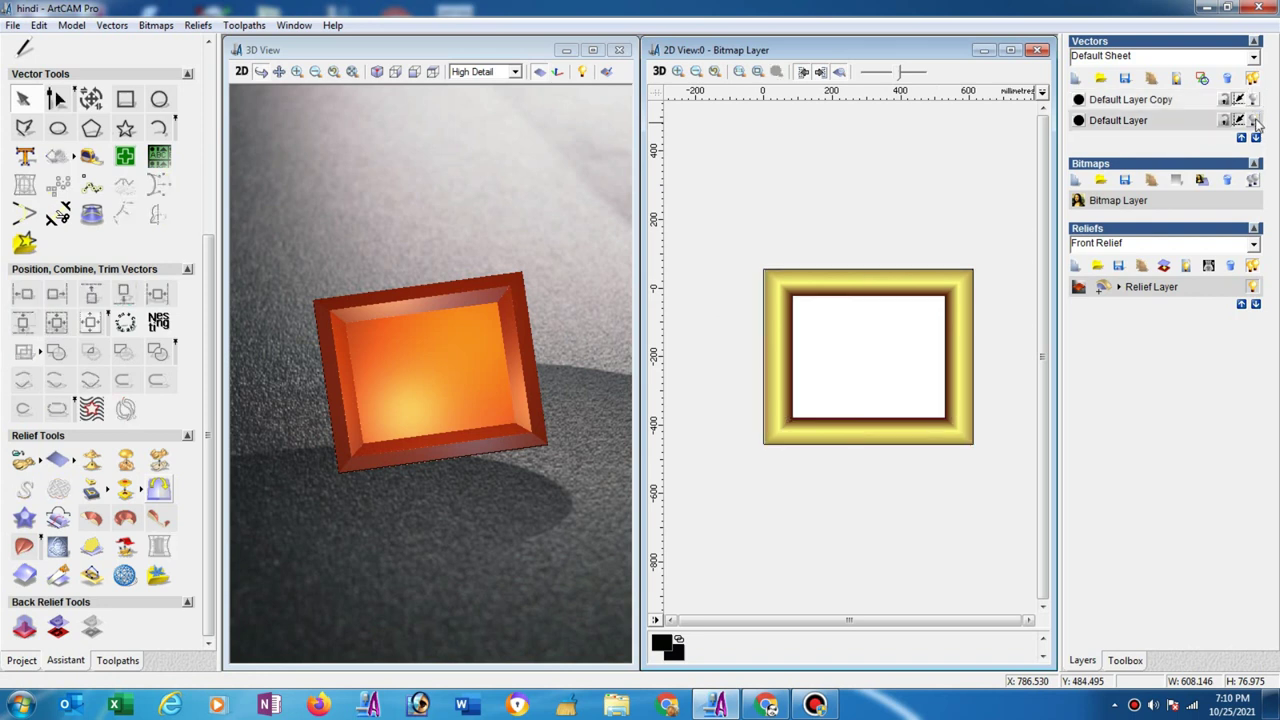
{"action": "left_click", "coordinate": [1253, 120]}
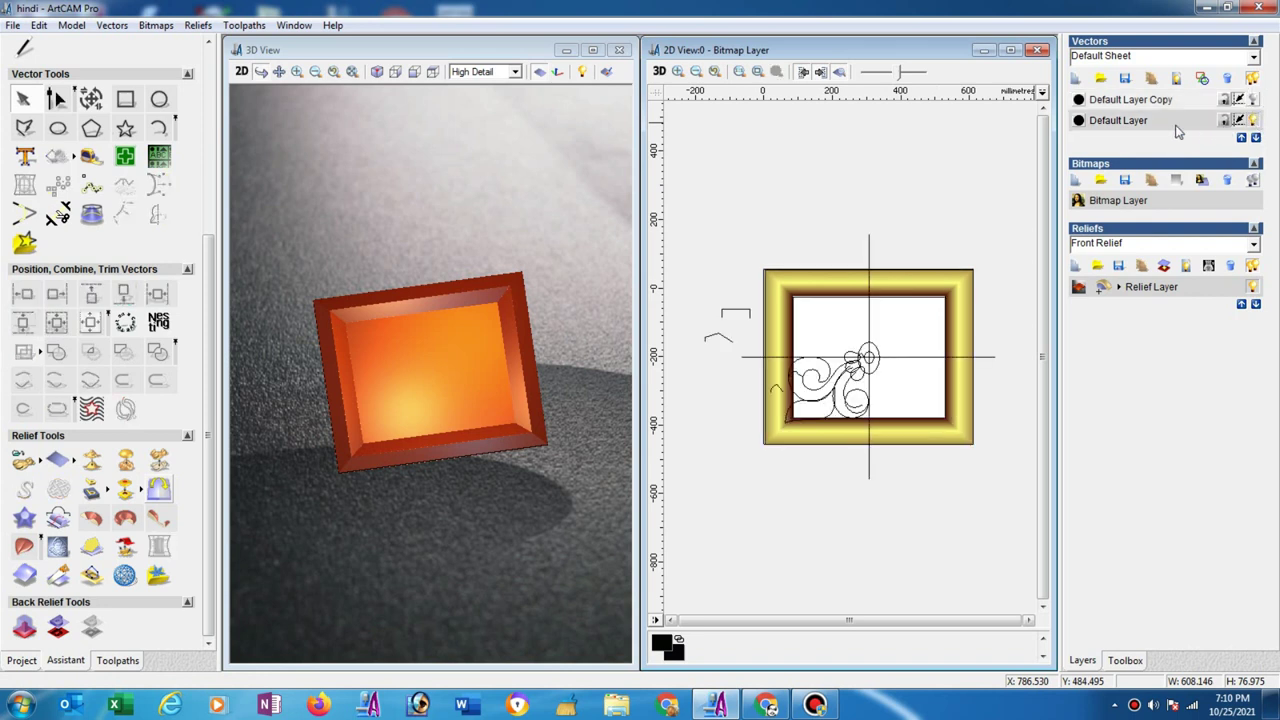
Give the outer rectangle a flat 0.1 start height in Shape Editor, then add Relief Layer 1.
{"action": "left_click", "coordinate": [972, 289]}
{"action": "right_click", "coordinate": [972, 289]}
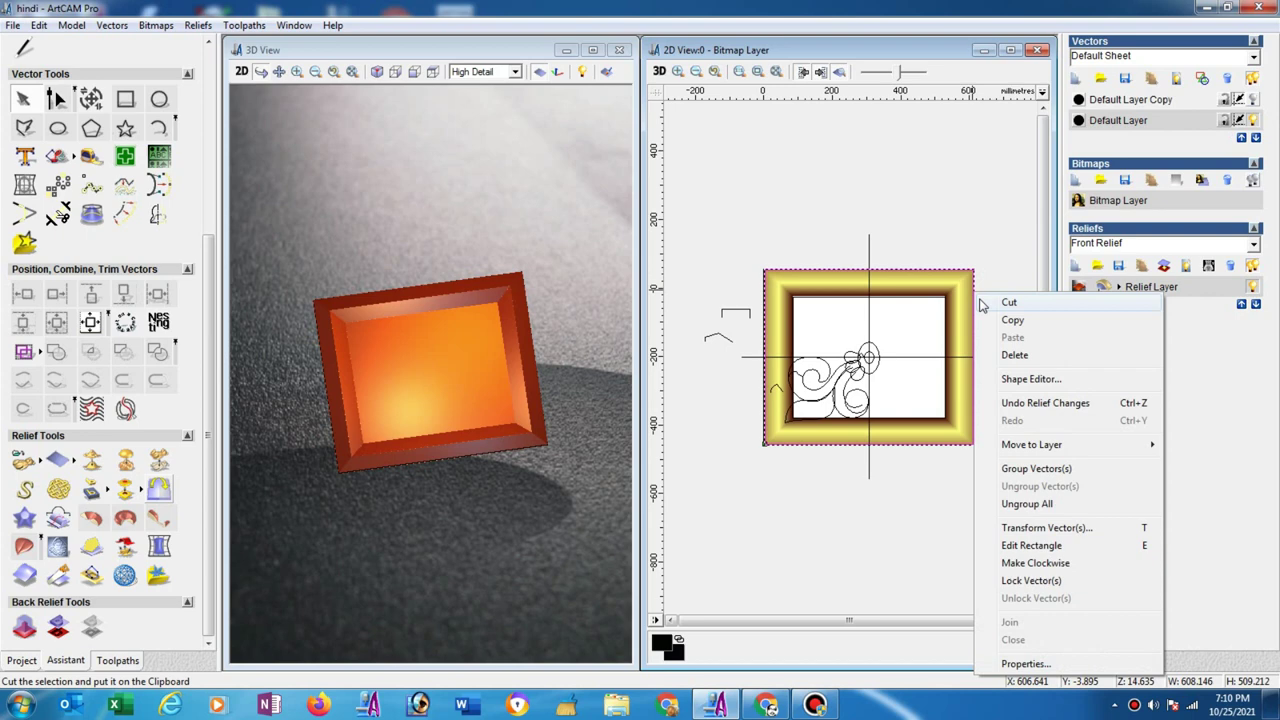
{"action": "left_click", "coordinate": [1013, 378]}
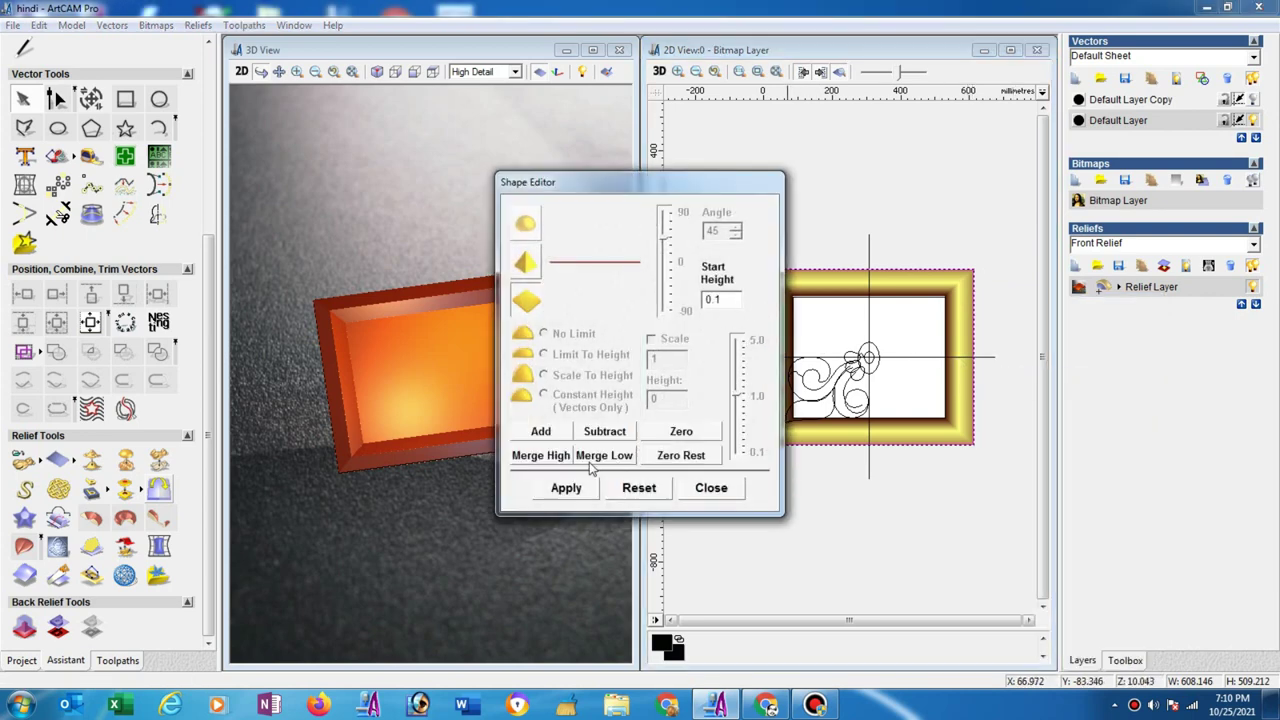
{"action": "left_click", "coordinate": [733, 491]}
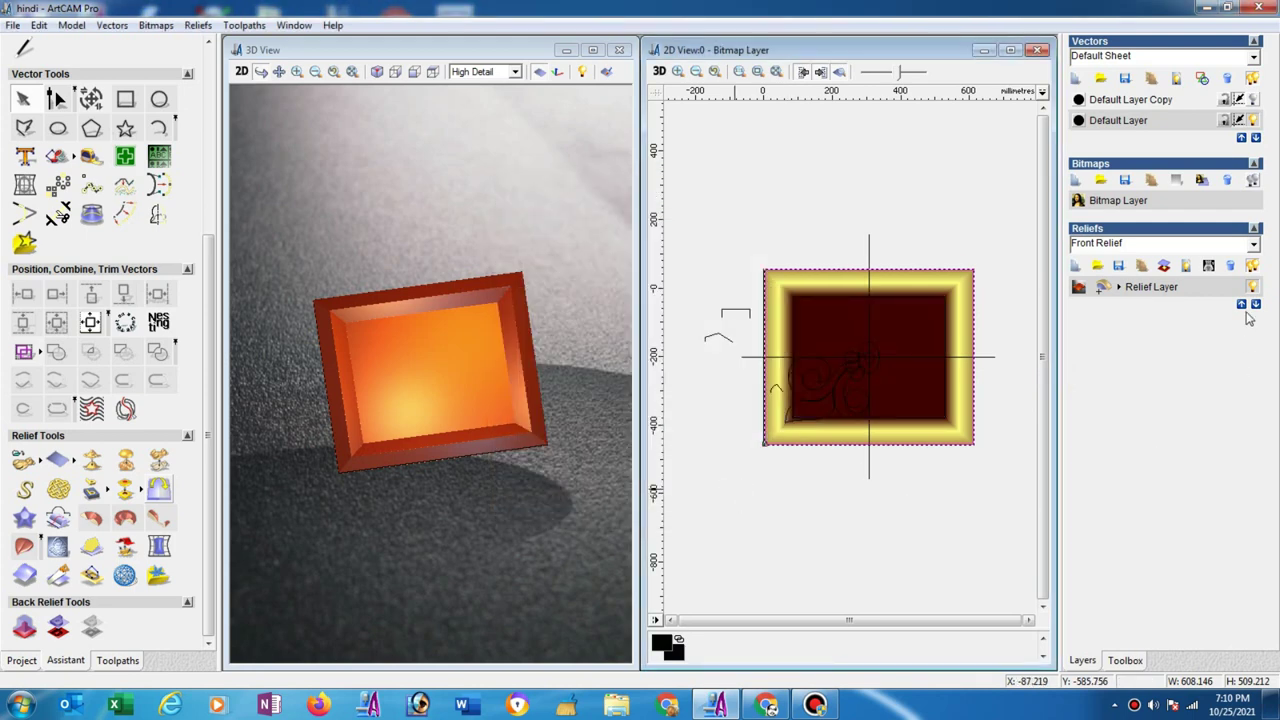
{"action": "left_click", "coordinate": [1075, 266]}
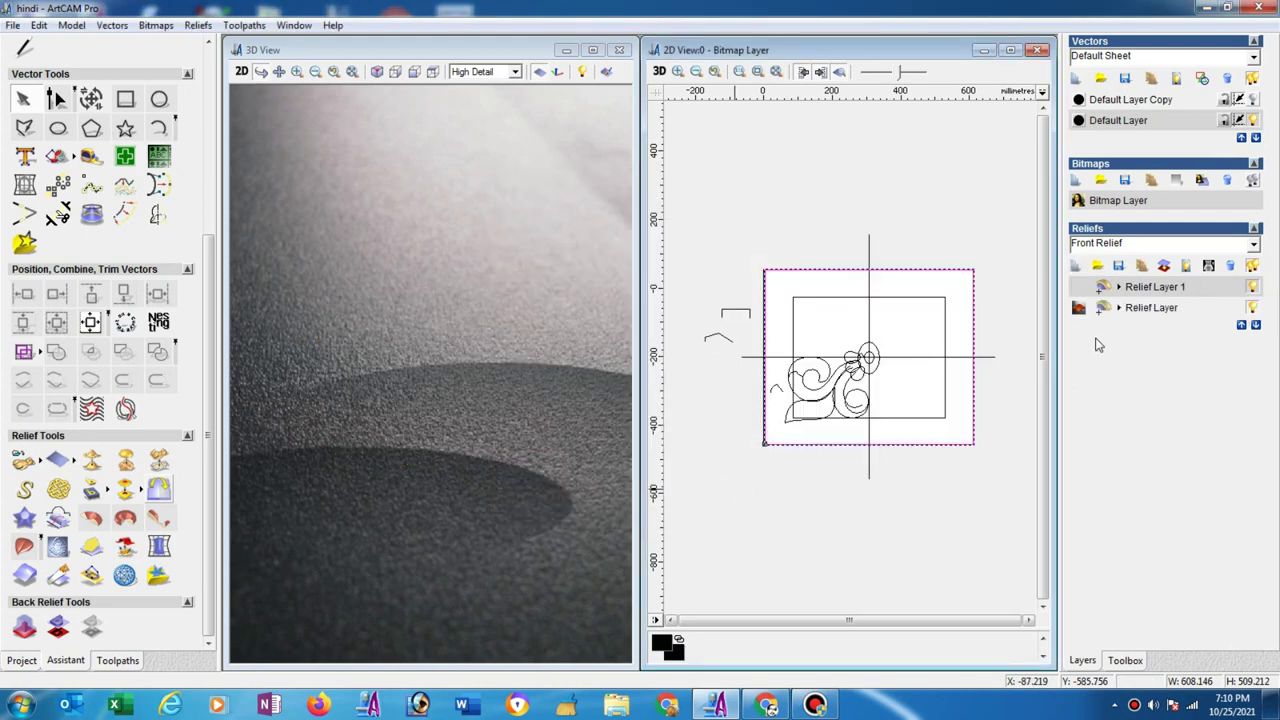
Change Relief Layer 1's combine mode, then undo and redo to compare the result.
{"action": "left_click", "coordinate": [1118, 288]}
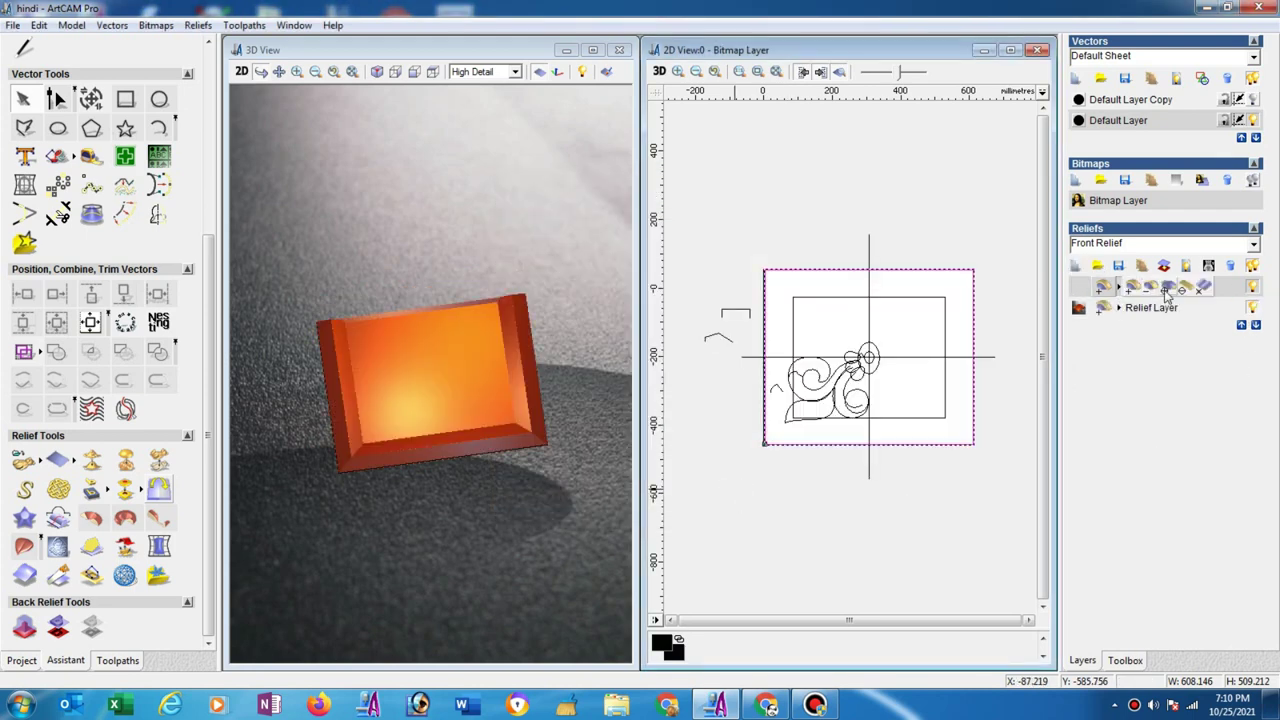
{"action": "left_click", "coordinate": [1166, 289]}
{"action": "key", "text": "ctrl+z"}
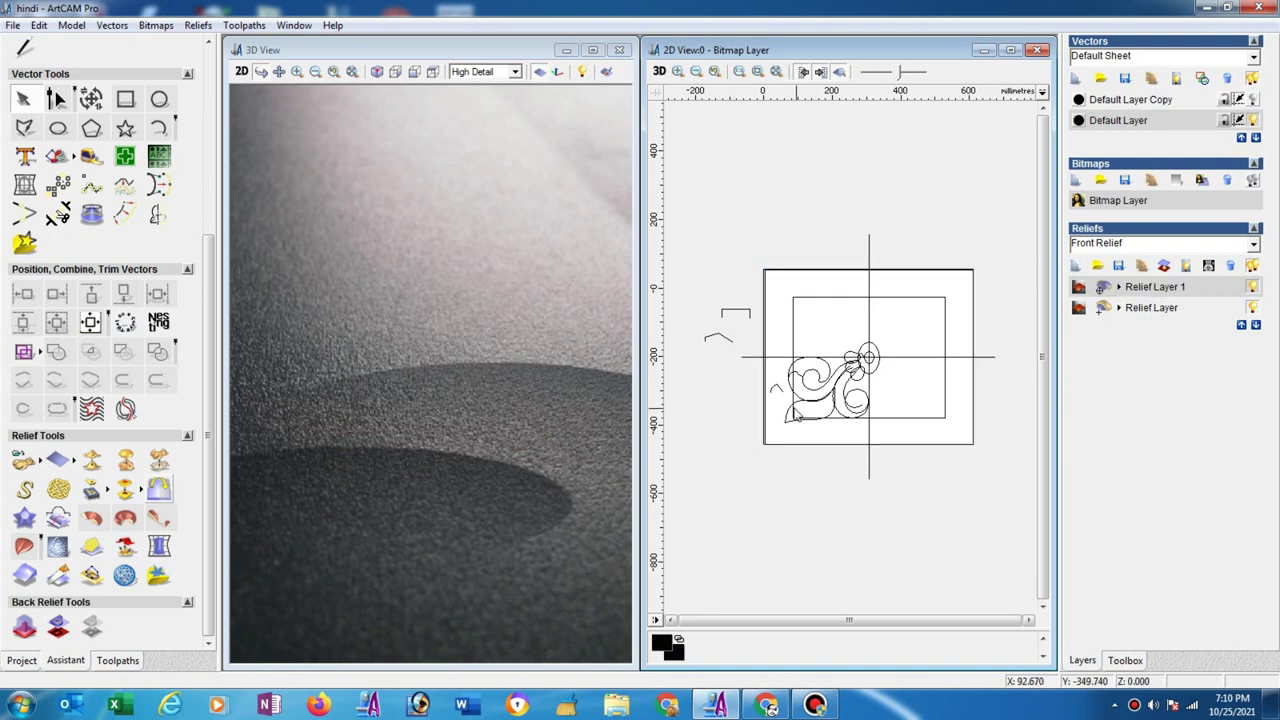
{"action": "key", "text": "ctrl+y"}
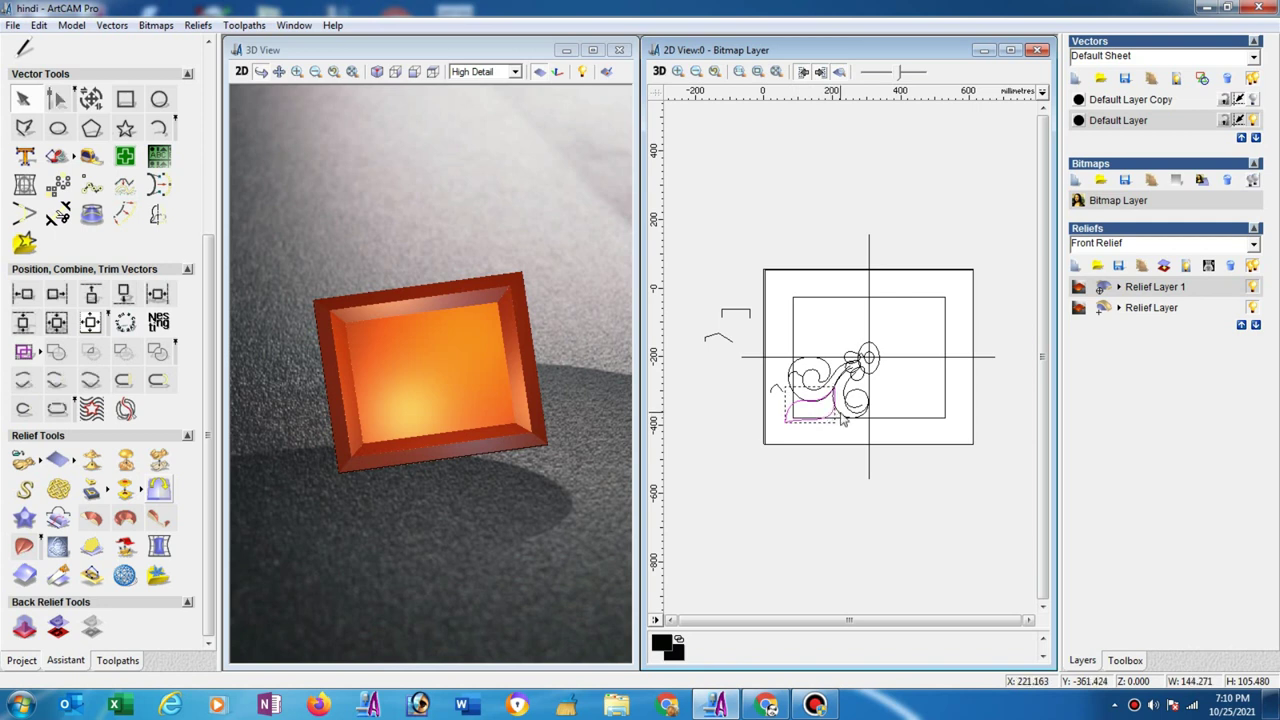
Start a new Two Rail Sweep and add the small profile as the leaf's cross section.
{"action": "left_click", "coordinate": [25, 547]}
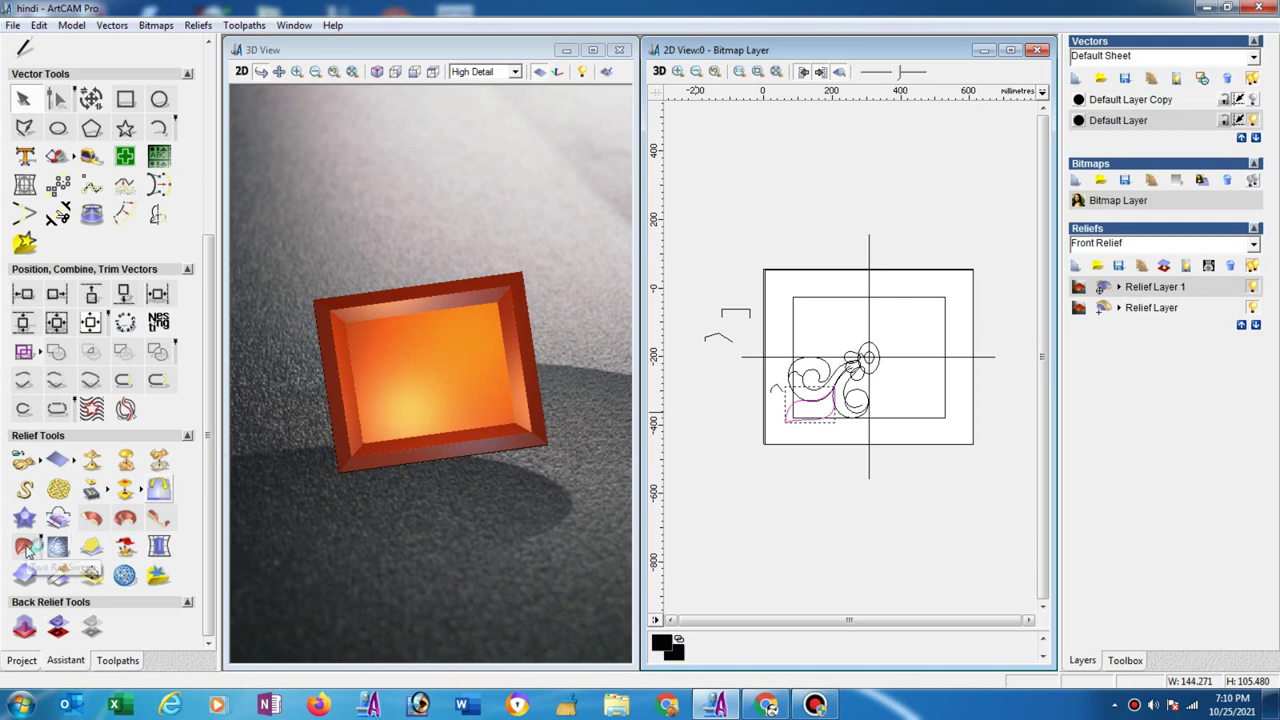
{"action": "left_click", "coordinate": [771, 392]}
{"action": "left_click", "coordinate": [128, 398]}
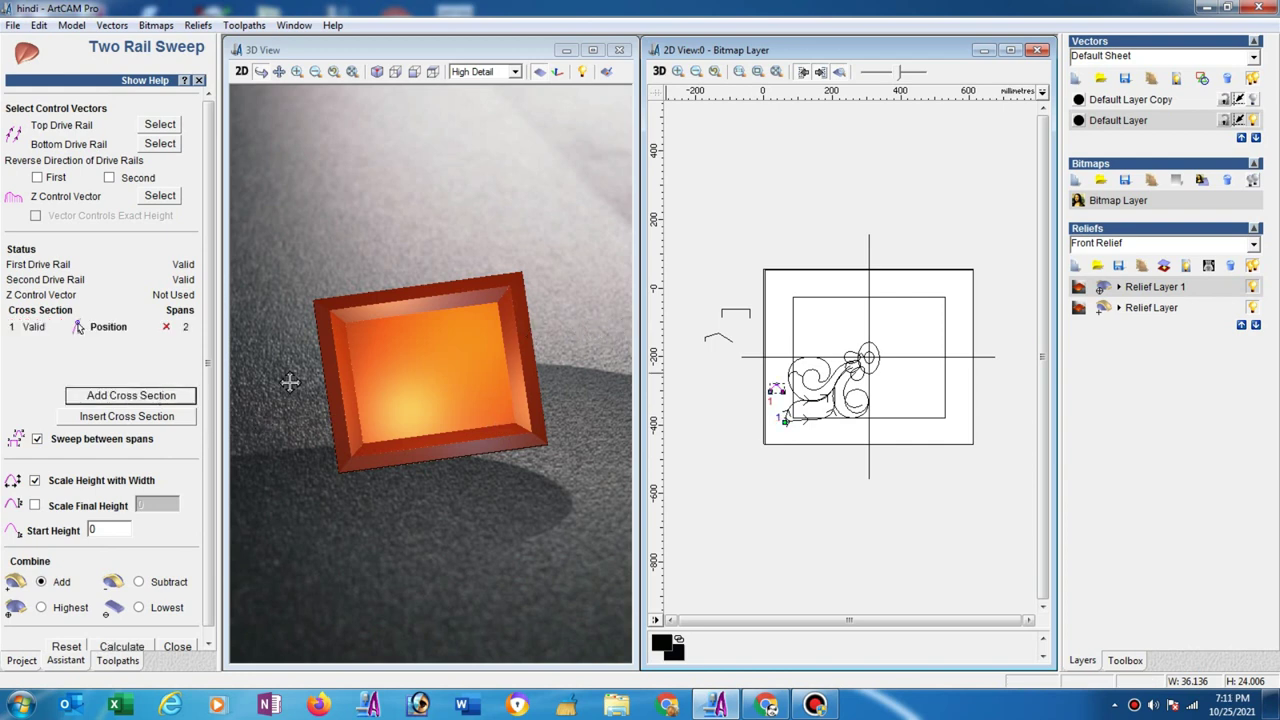
Set the small profile as exact-height Z control and calculate the leaf sweep as Highest.
{"action": "left_click", "coordinate": [726, 318]}
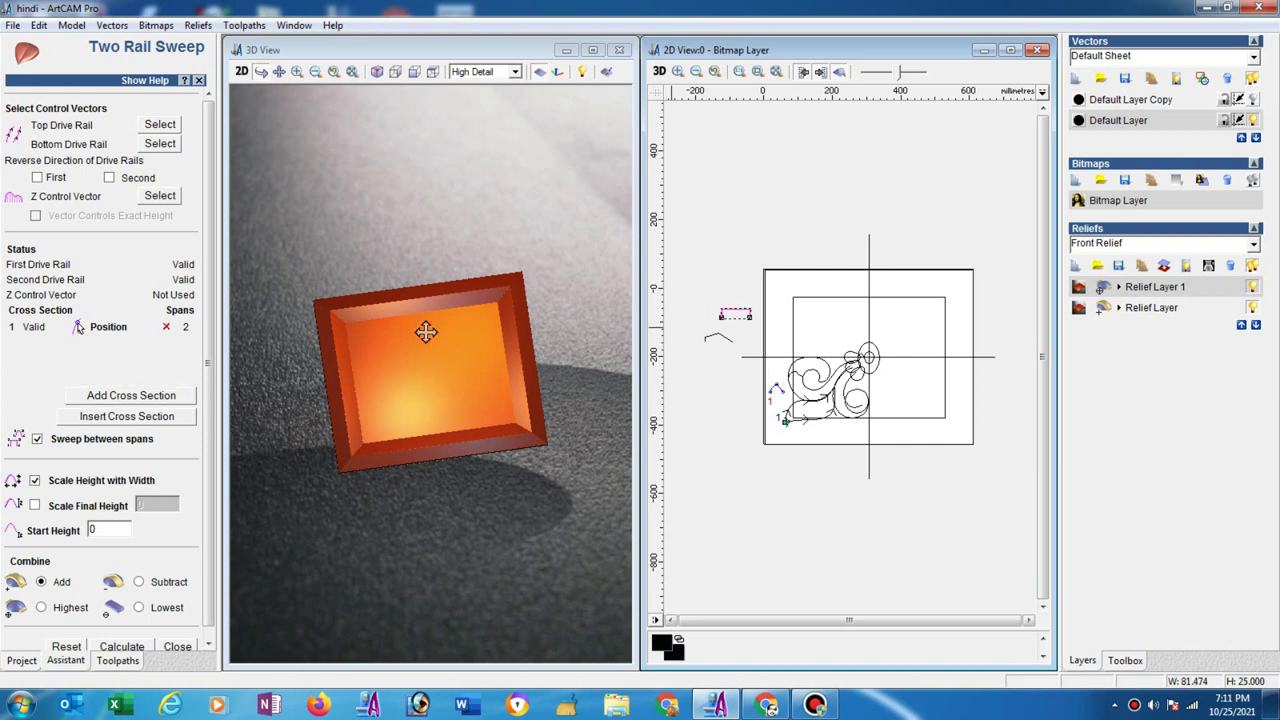
{"action": "left_click", "coordinate": [162, 197]}
{"action": "left_click", "coordinate": [36, 216]}
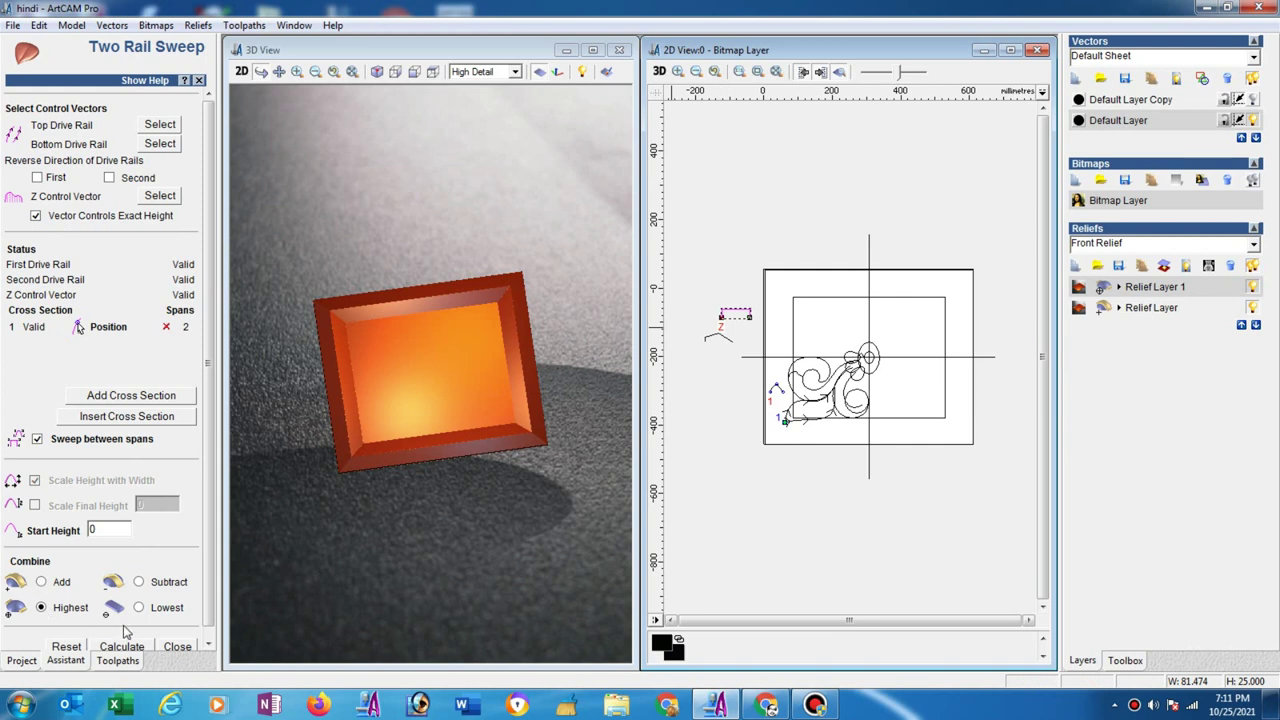
{"action": "scroll", "coordinate": [215, 604], "scroll_direction": "down", "scroll_amount": 1}
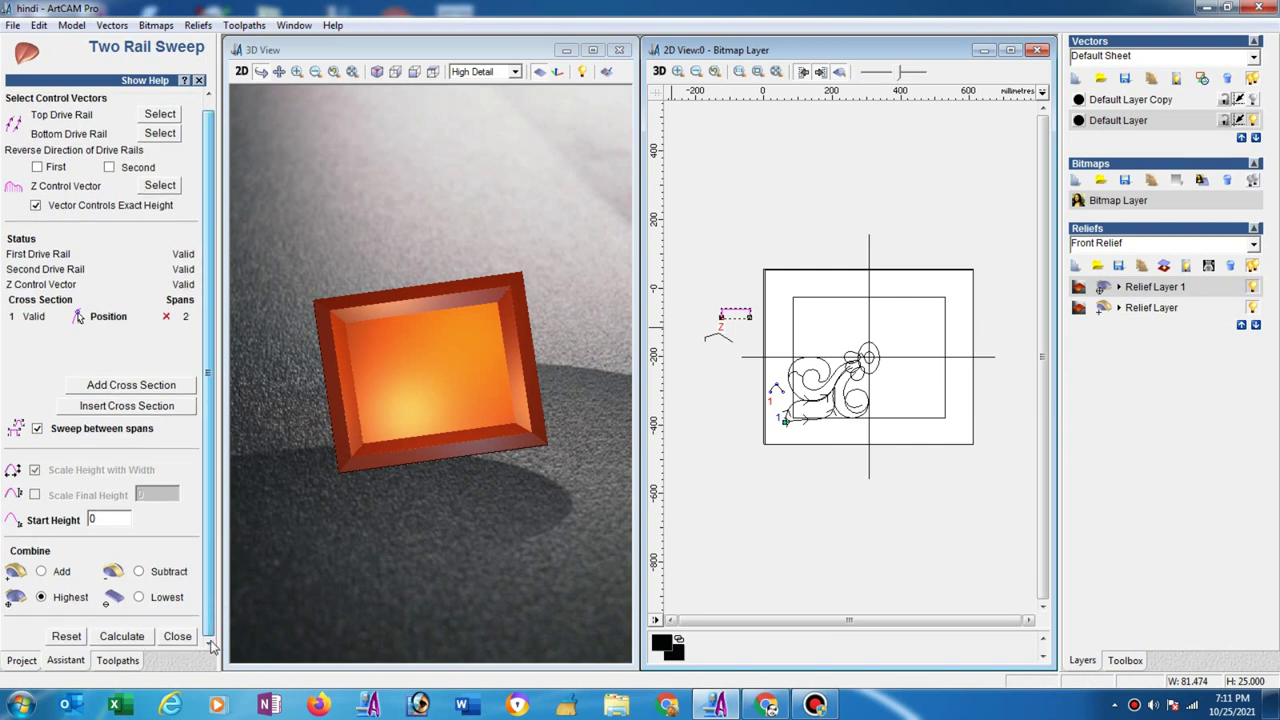
{"action": "left_click", "coordinate": [122, 637]}
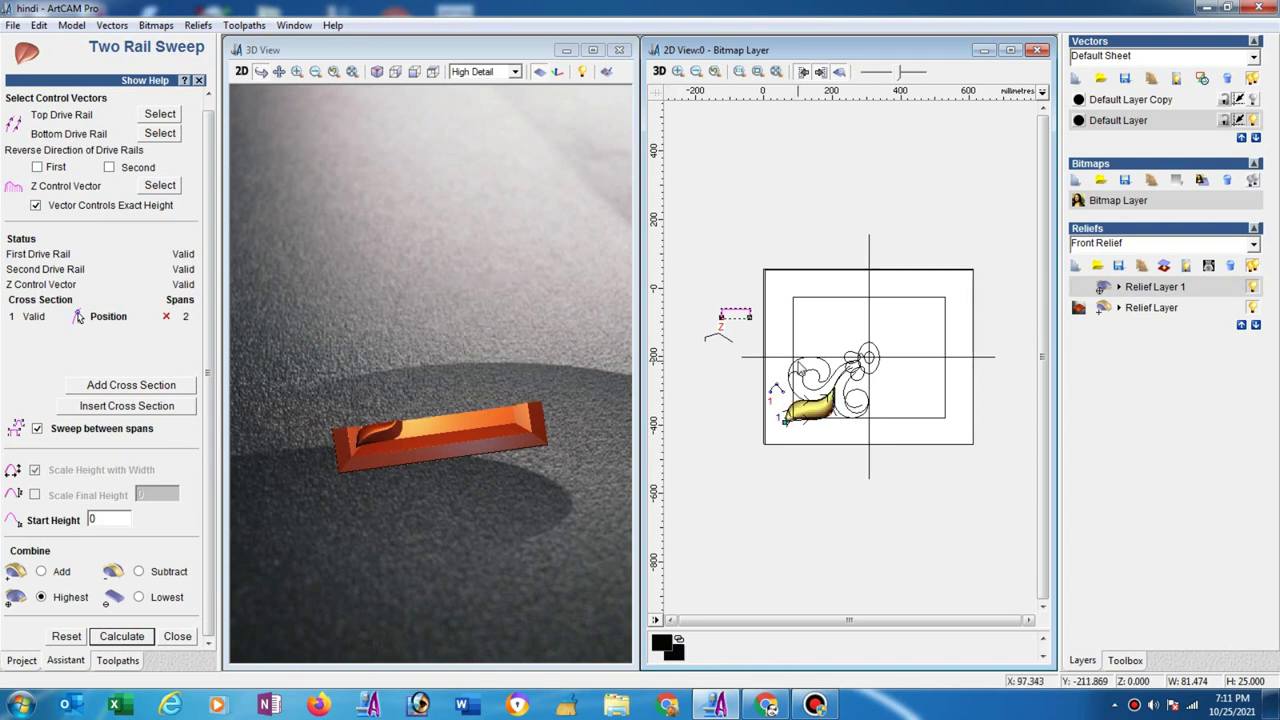
{"action": "left_click", "coordinate": [800, 372]}
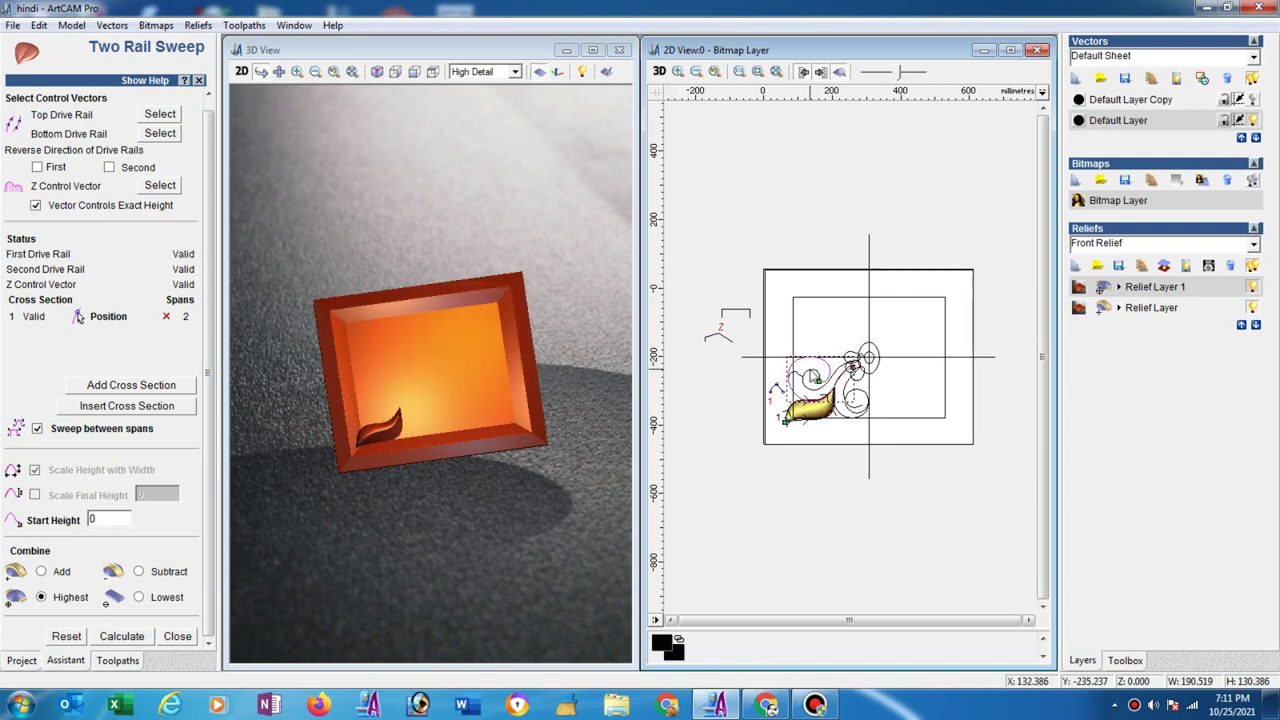
Assign the spiral scroll's drive rail, remove the old cross section, and zoom onto the scroll.
{"action": "left_click", "coordinate": [810, 378]}
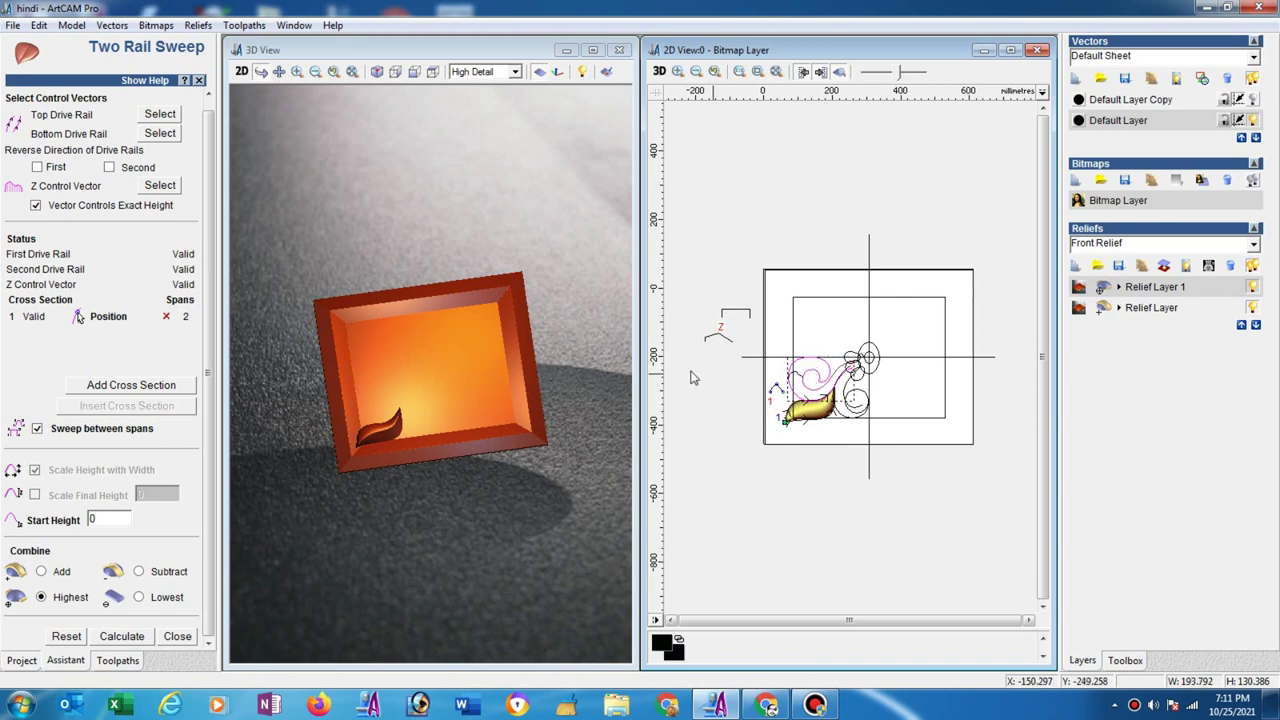
{"action": "left_click", "coordinate": [157, 117]}
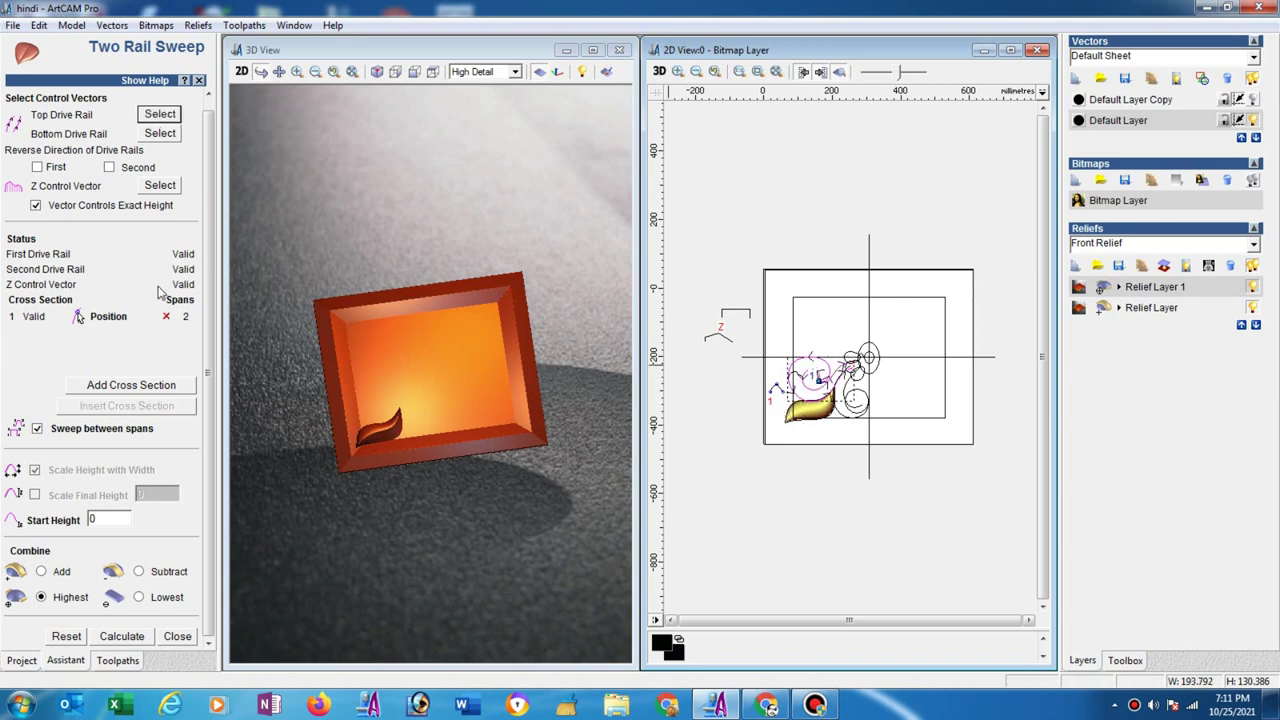
{"action": "left_click", "coordinate": [167, 318]}
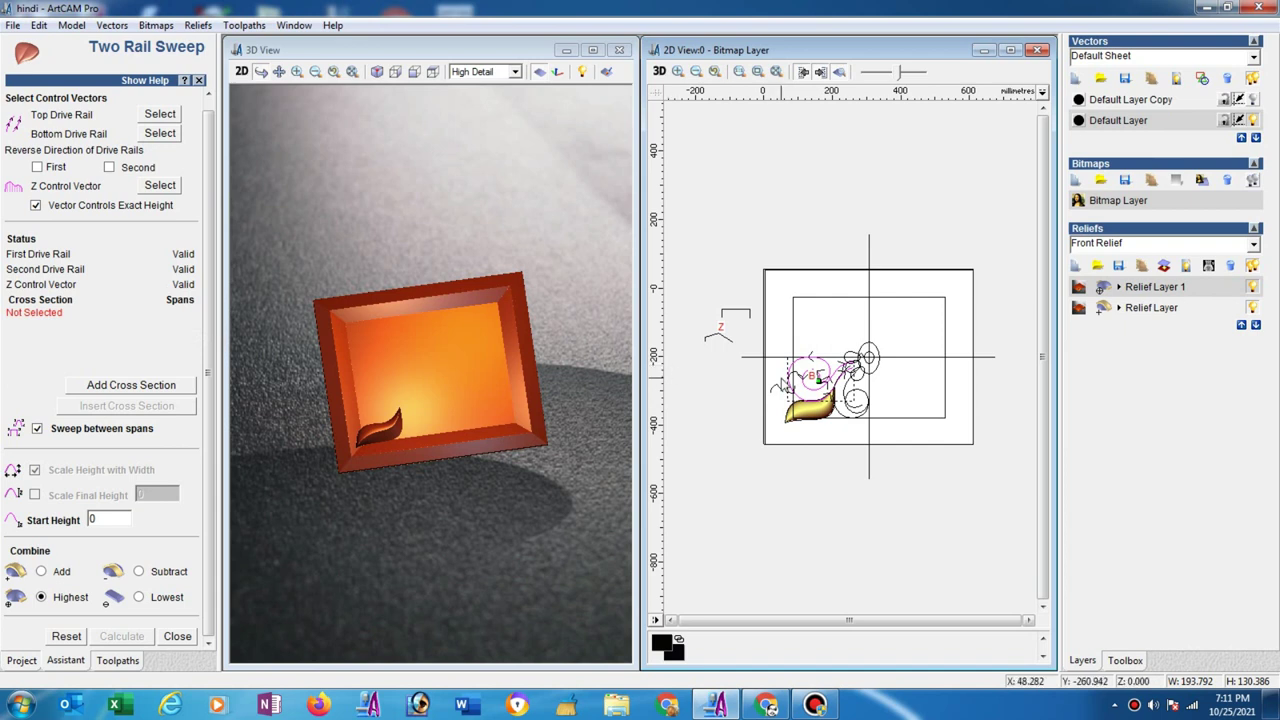
{"action": "left_click", "coordinate": [808, 375]}
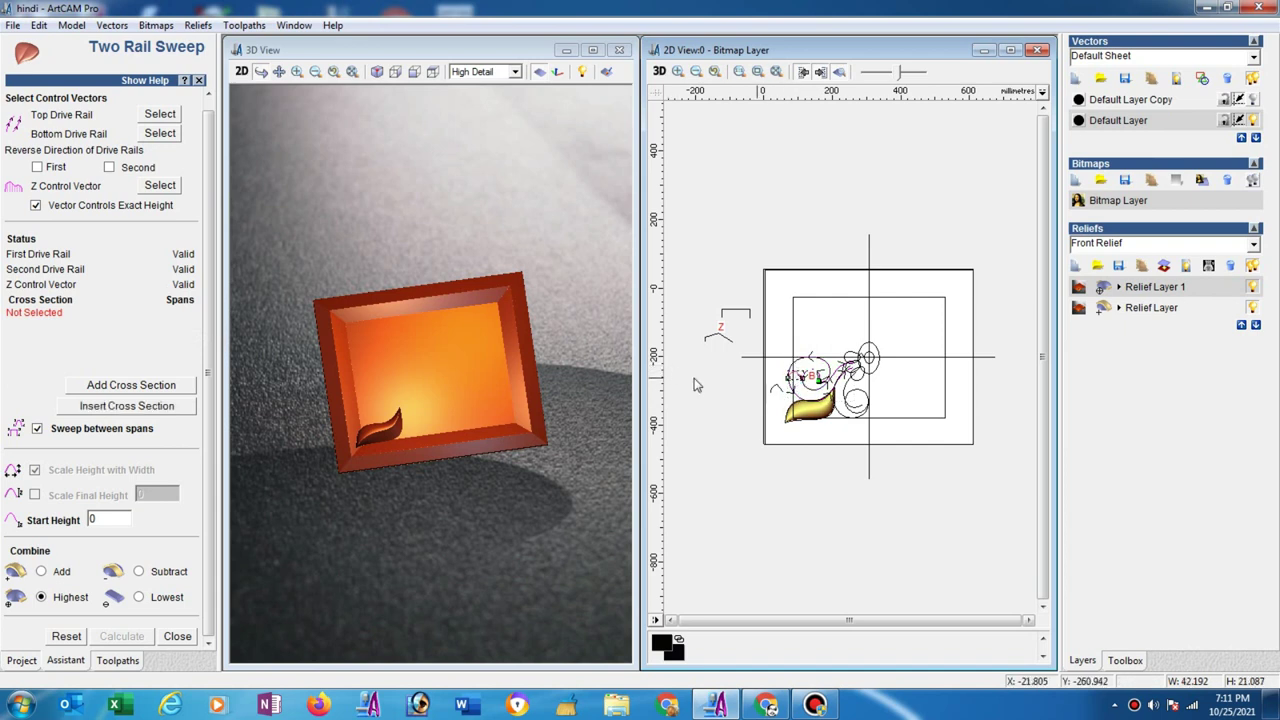
{"action": "left_click", "coordinate": [678, 71]}
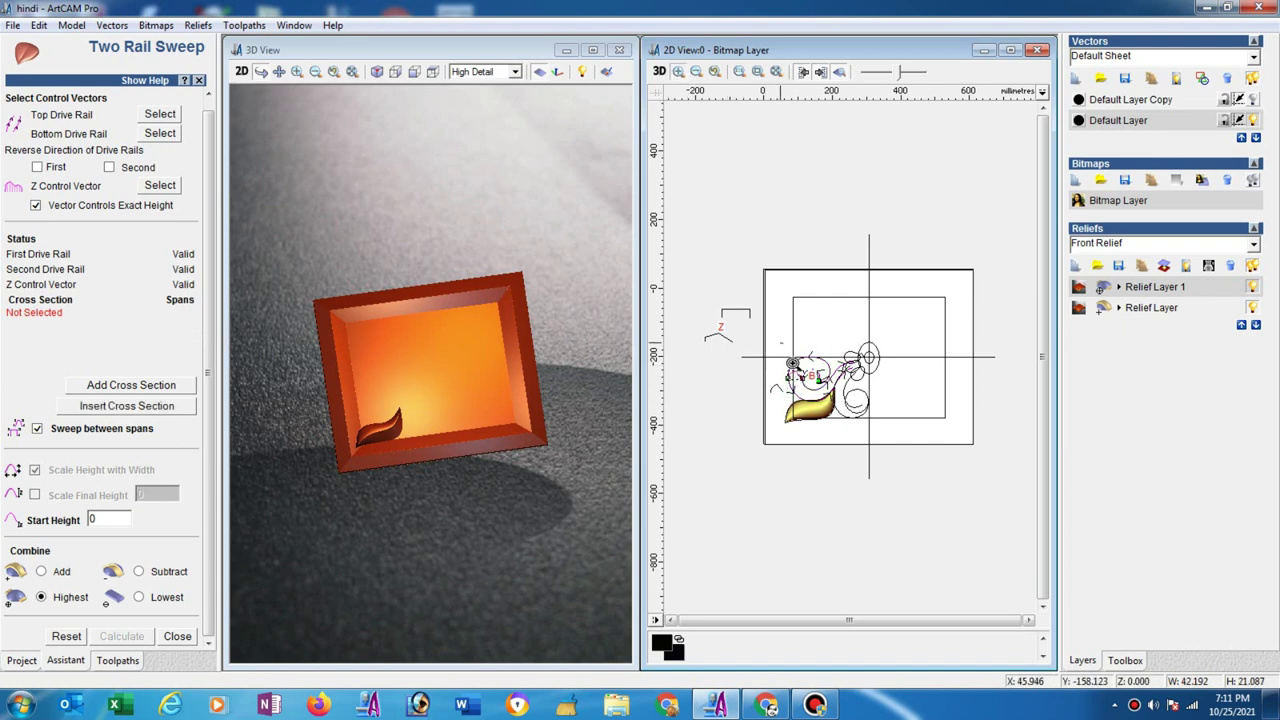
{"action": "left_click_drag", "start_coordinate": [780, 343], "coordinate": [893, 437]}
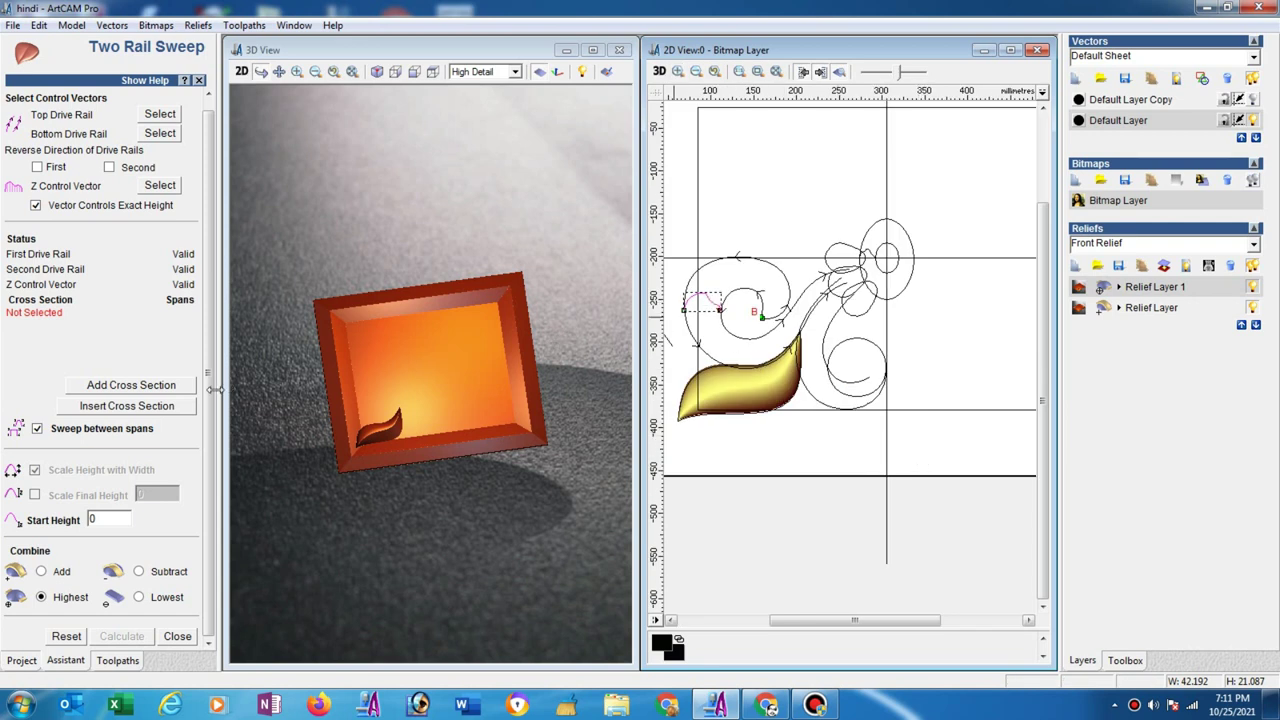
Add cross sections on both rails and calculate the spiral scroll sweep.
{"action": "left_click", "coordinate": [168, 390]}
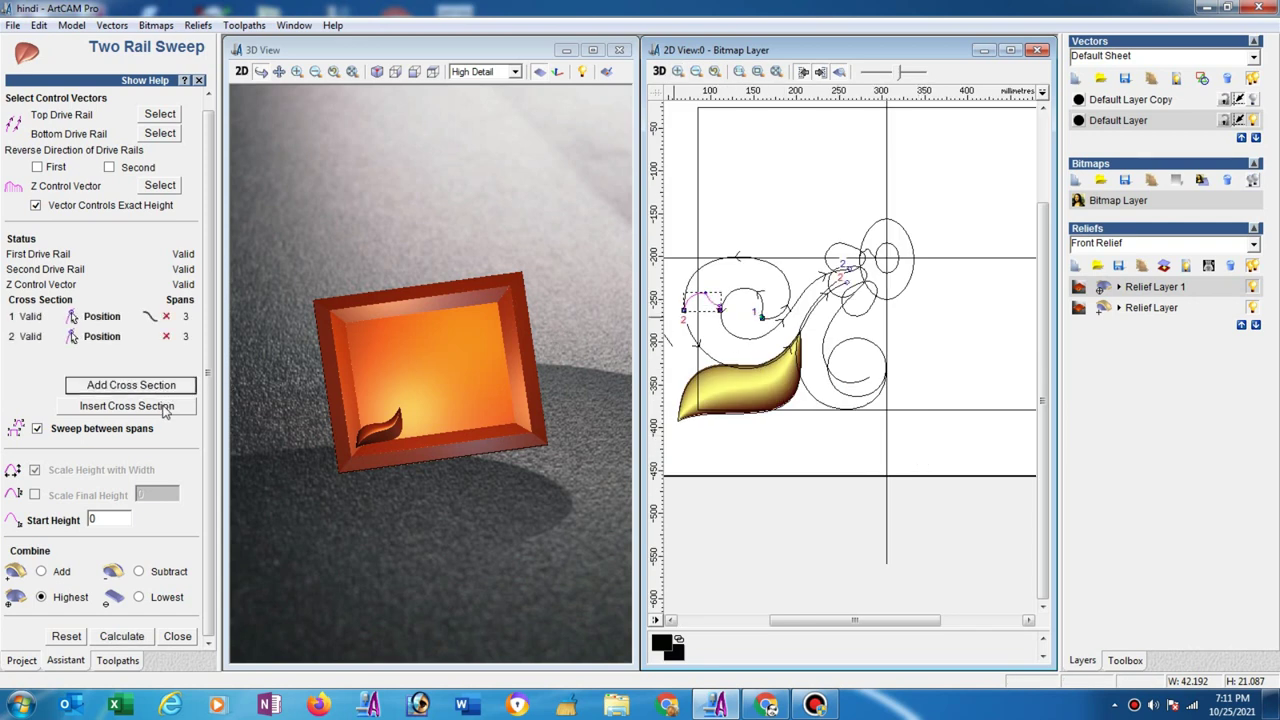
{"action": "left_click", "coordinate": [166, 413]}
{"action": "left_click", "coordinate": [684, 340]}
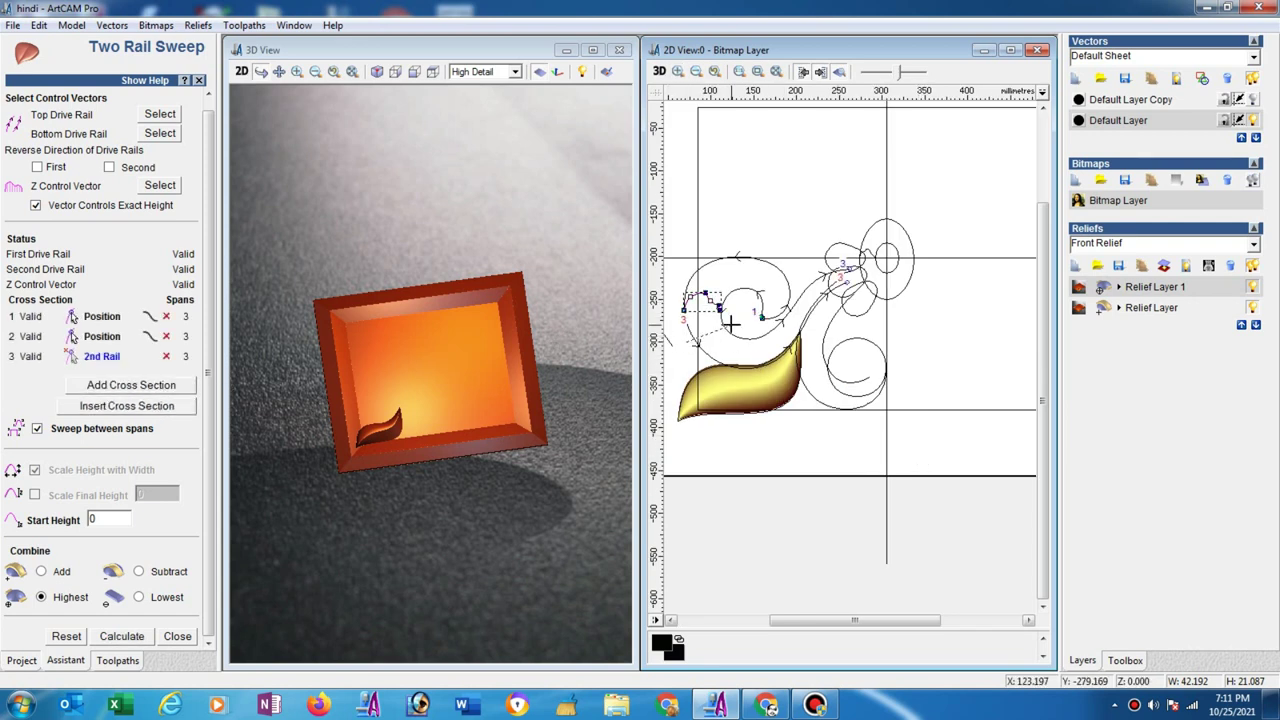
{"action": "left_click", "coordinate": [121, 636]}
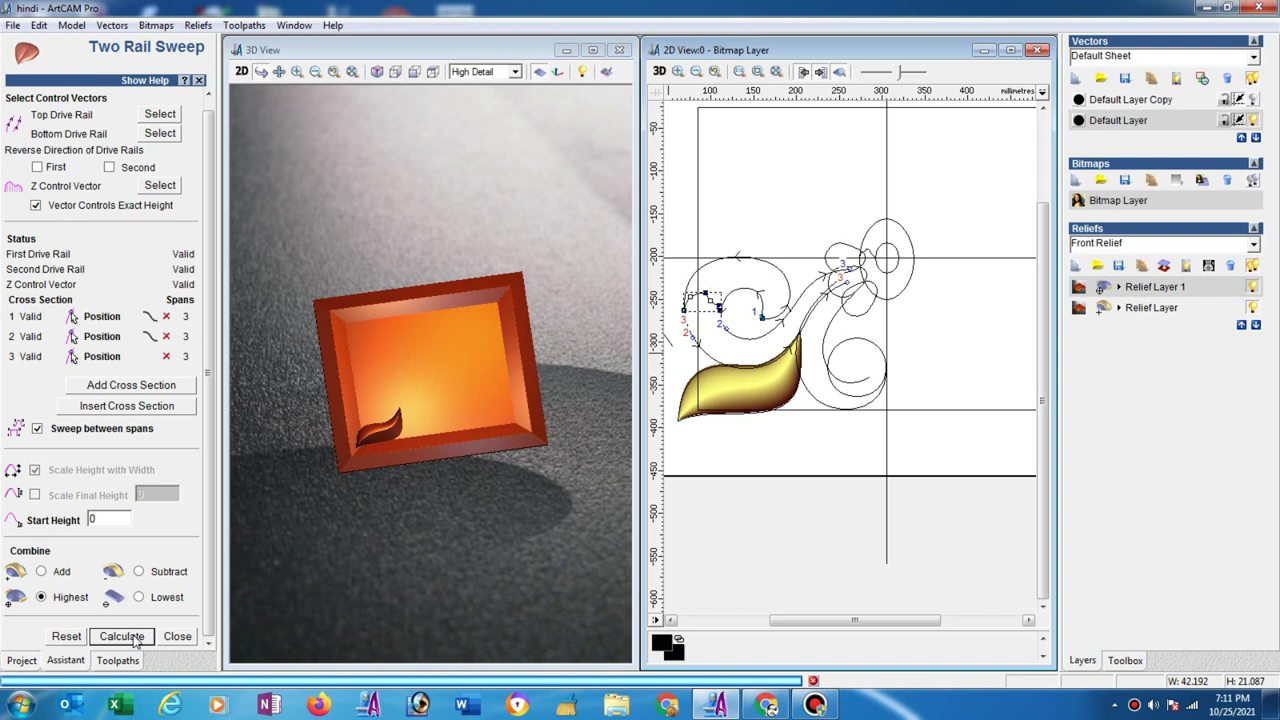
Sweep the lower curl along its drive rails, then close the sweep tool.
{"action": "left_click", "coordinate": [818, 399]}
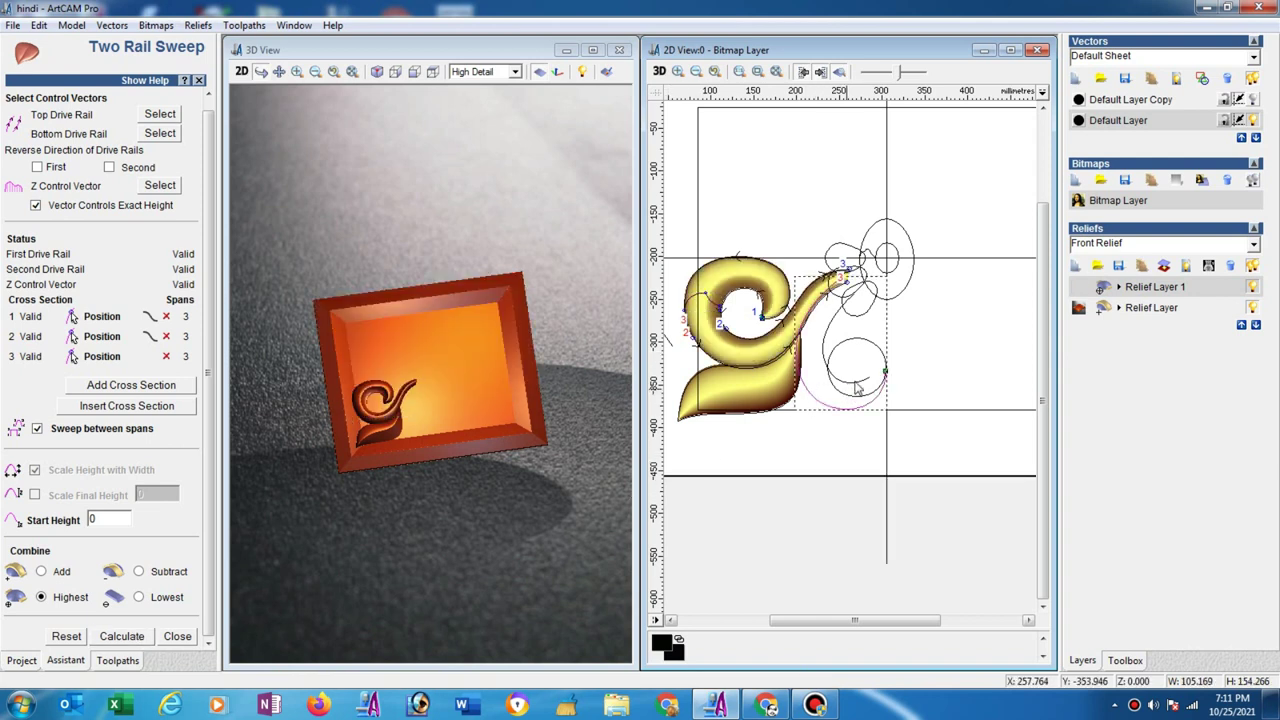
{"action": "left_click", "coordinate": [160, 114]}
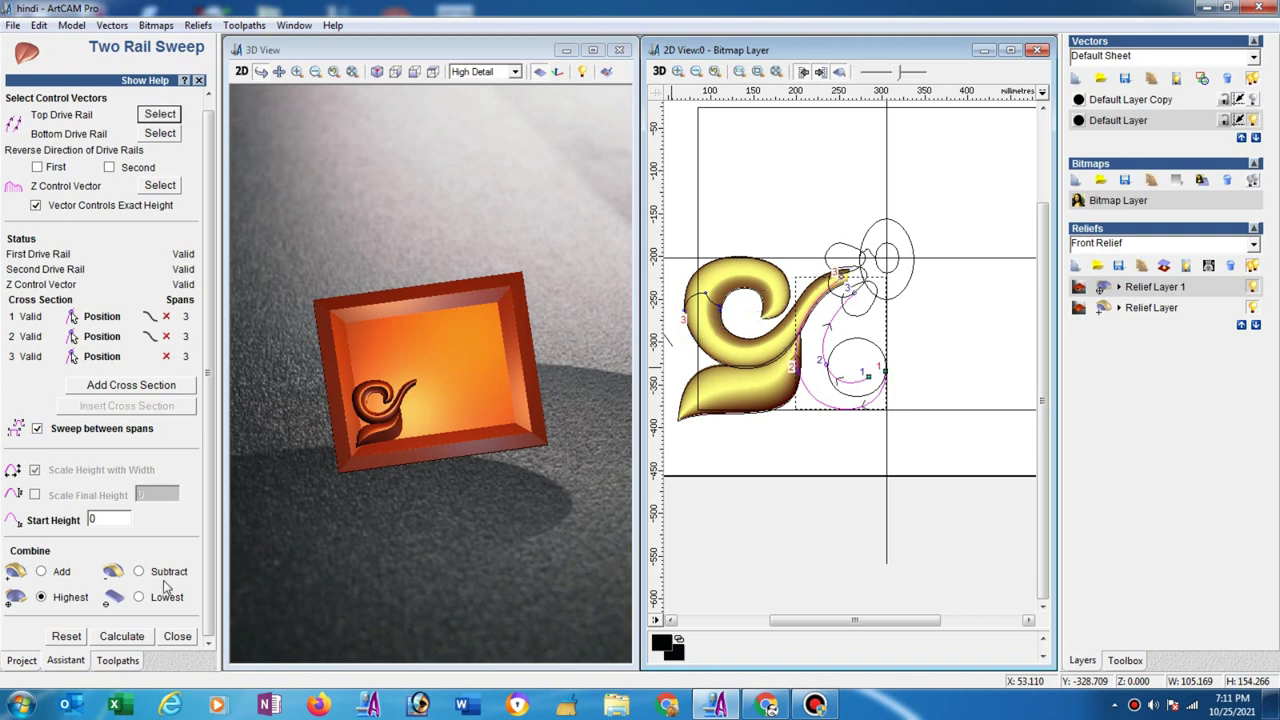
{"action": "left_click", "coordinate": [122, 636]}
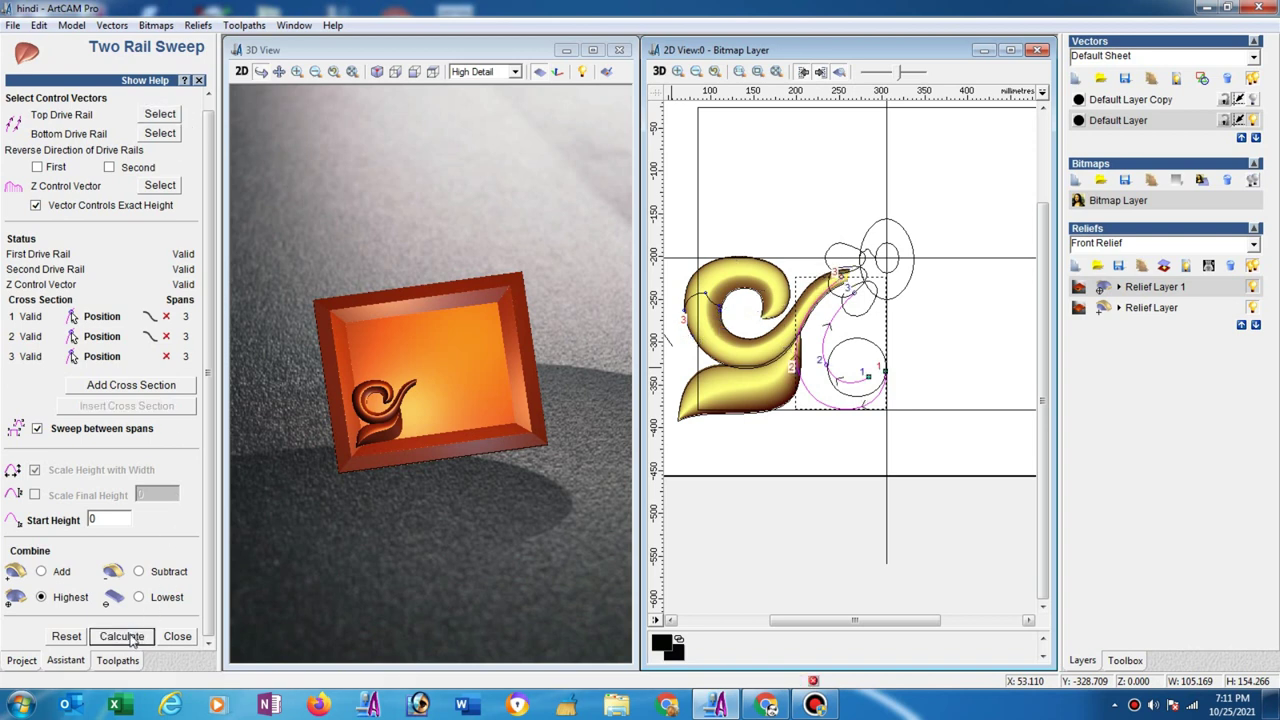
{"action": "left_click", "coordinate": [178, 637]}
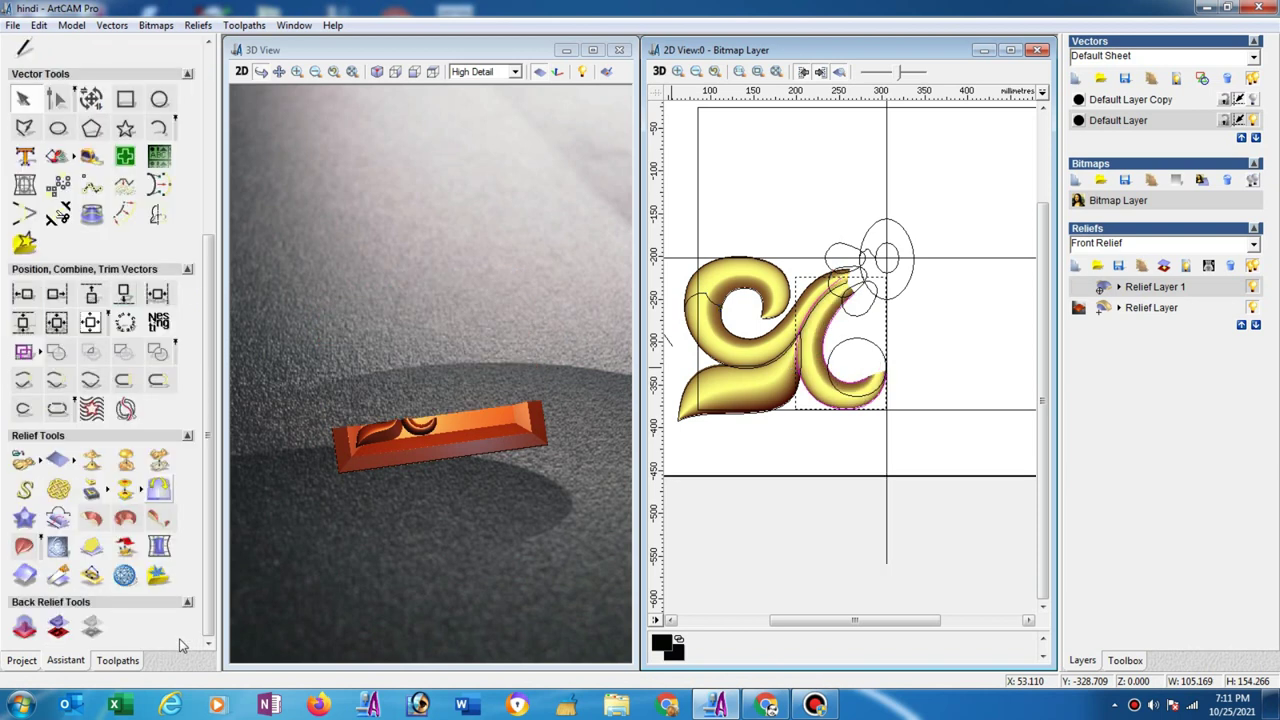
{"action": "left_click", "coordinate": [159, 492]}
Mirror-merge the ornament relief across both axes so it fills all four corners.
{"action": "left_click", "coordinate": [128, 234]}
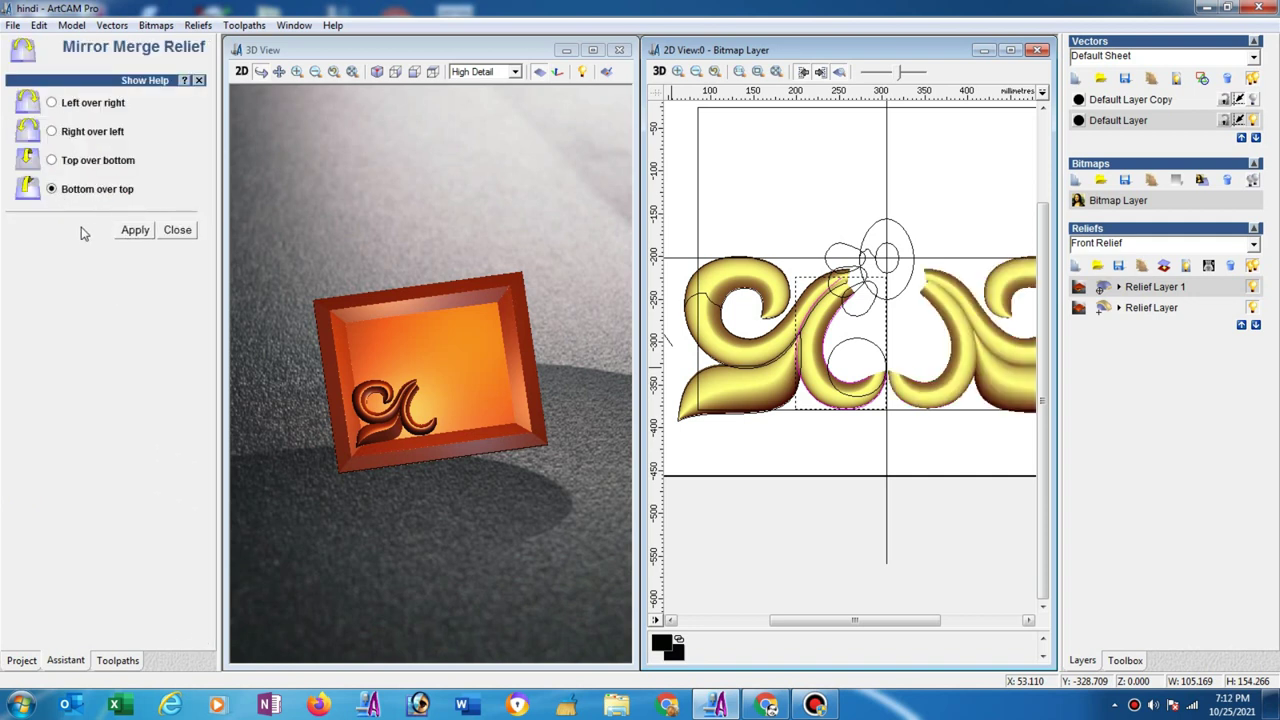
{"action": "left_click", "coordinate": [131, 234]}
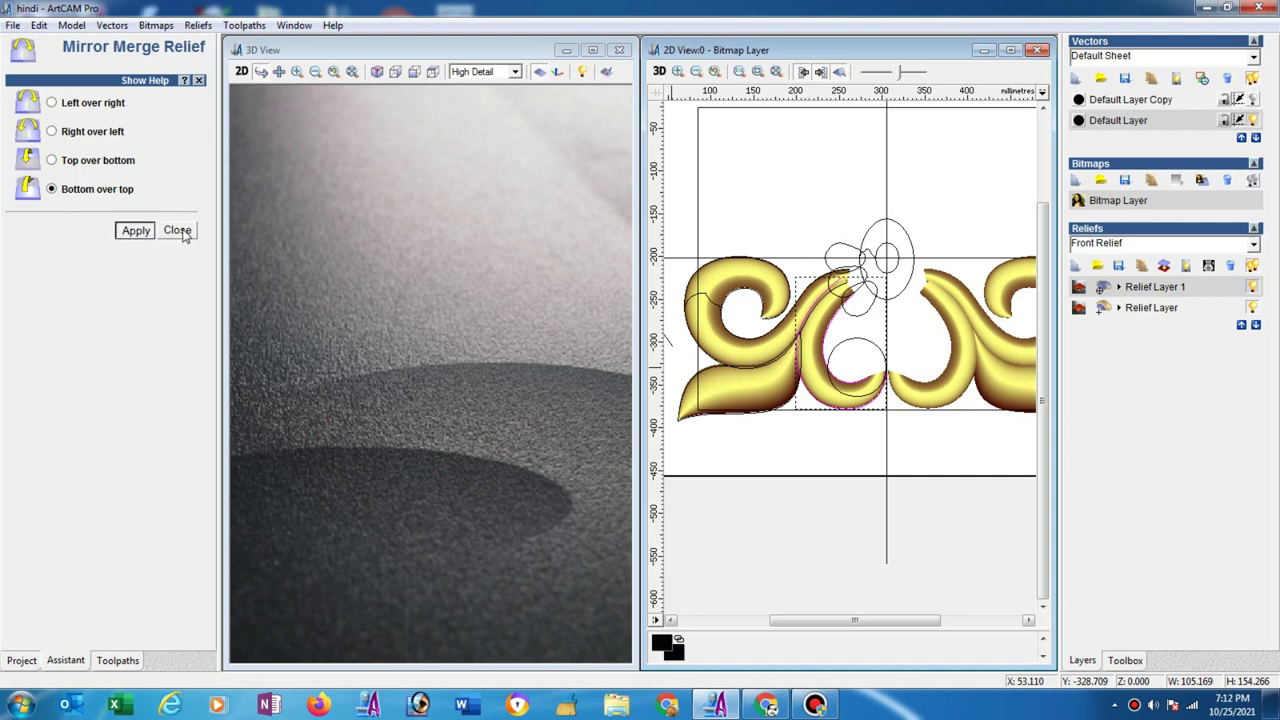
{"action": "left_click", "coordinate": [180, 231]}
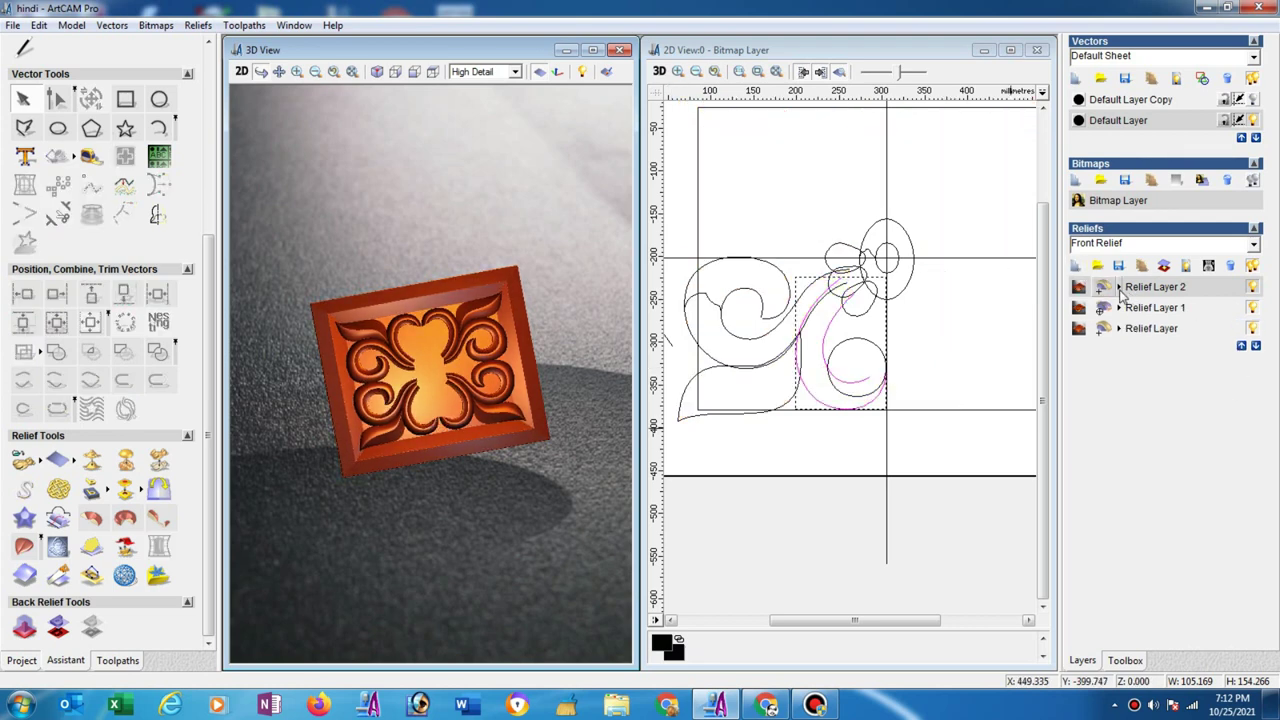
Set options for the new Relief Layer 2 and select the upper oval petal outline.
{"action": "left_click", "coordinate": [1119, 288]}
{"action": "left_click", "coordinate": [1176, 289]}
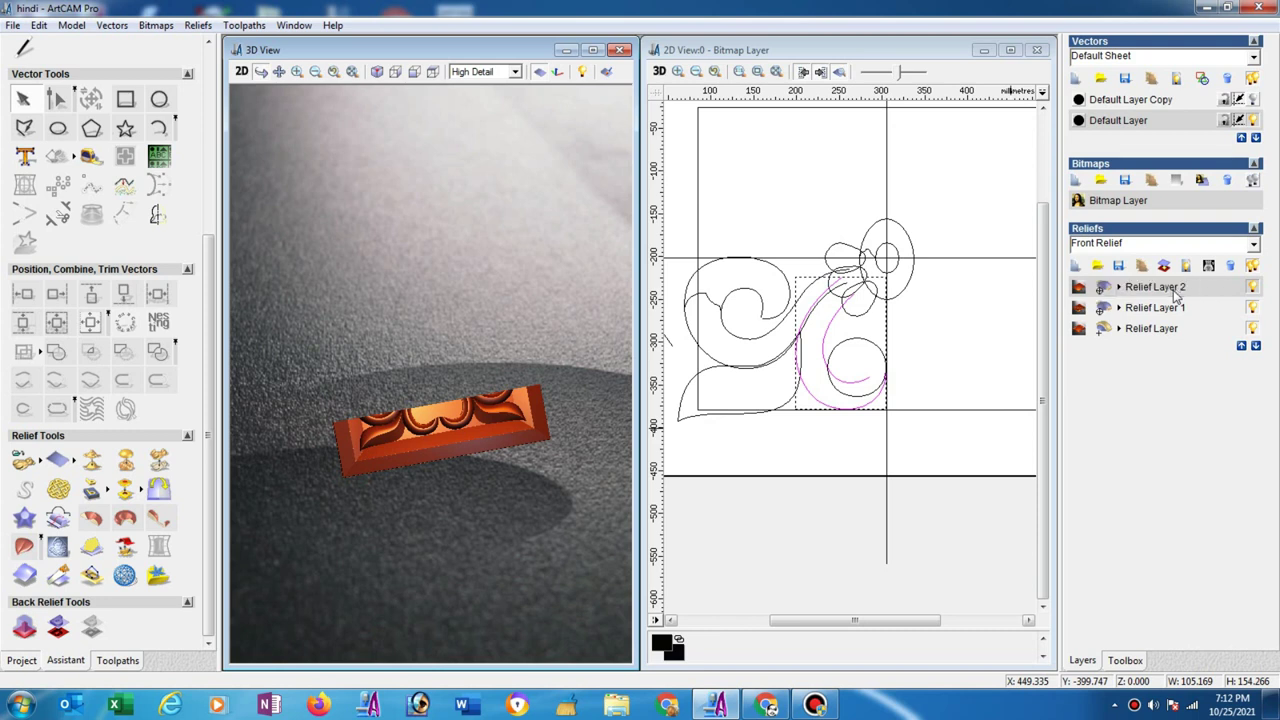
{"action": "left_click", "coordinate": [872, 232]}
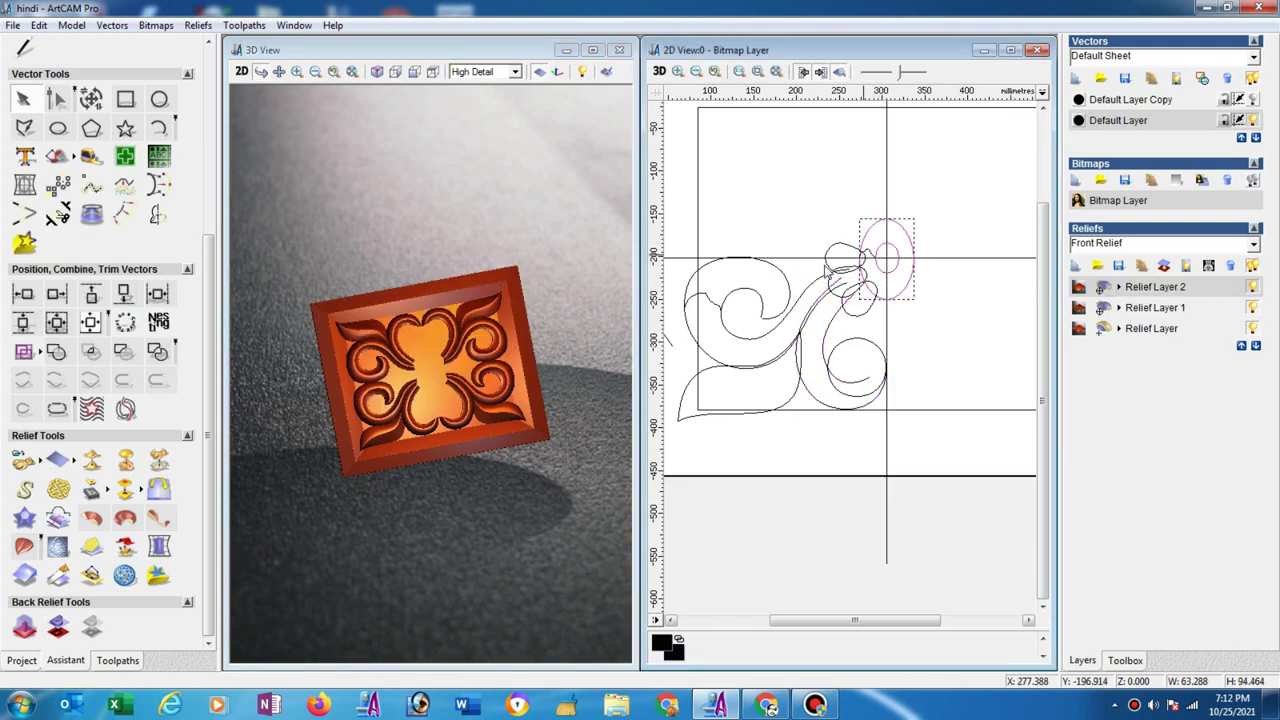
Start a new Two Rail Sweep and add the small profile, moved beside the petal, as cross section.
{"action": "left_click", "coordinate": [26, 546]}
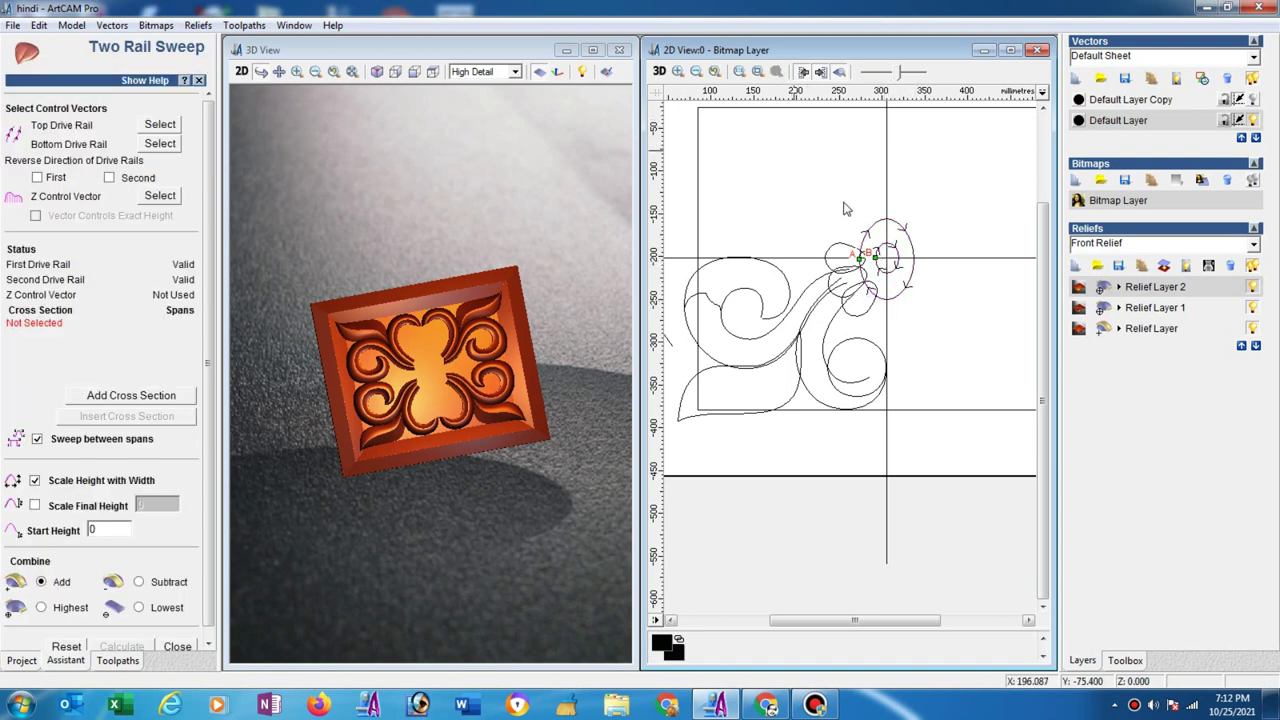
{"action": "scroll", "coordinate": [848, 208], "scroll_direction": "up", "scroll_amount": 2}
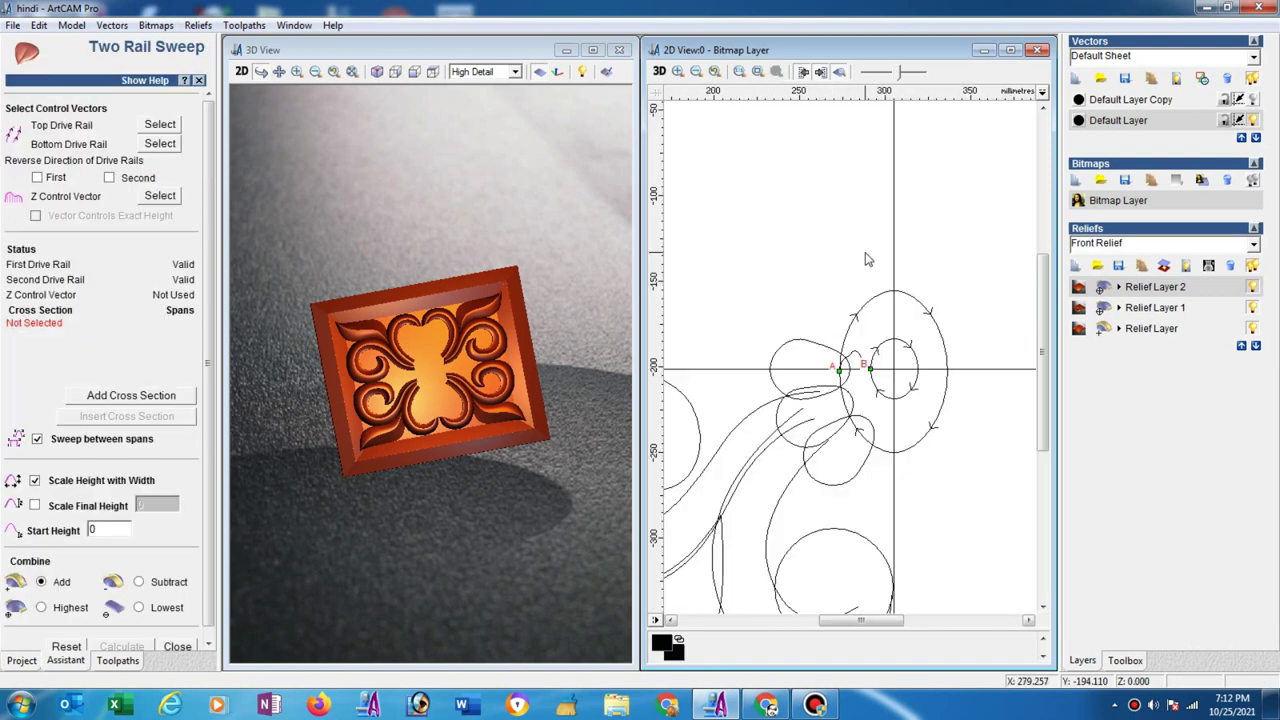
{"action": "left_click", "coordinate": [852, 357]}
{"action": "left_click_drag", "start_coordinate": [852, 357], "coordinate": [831, 292]}
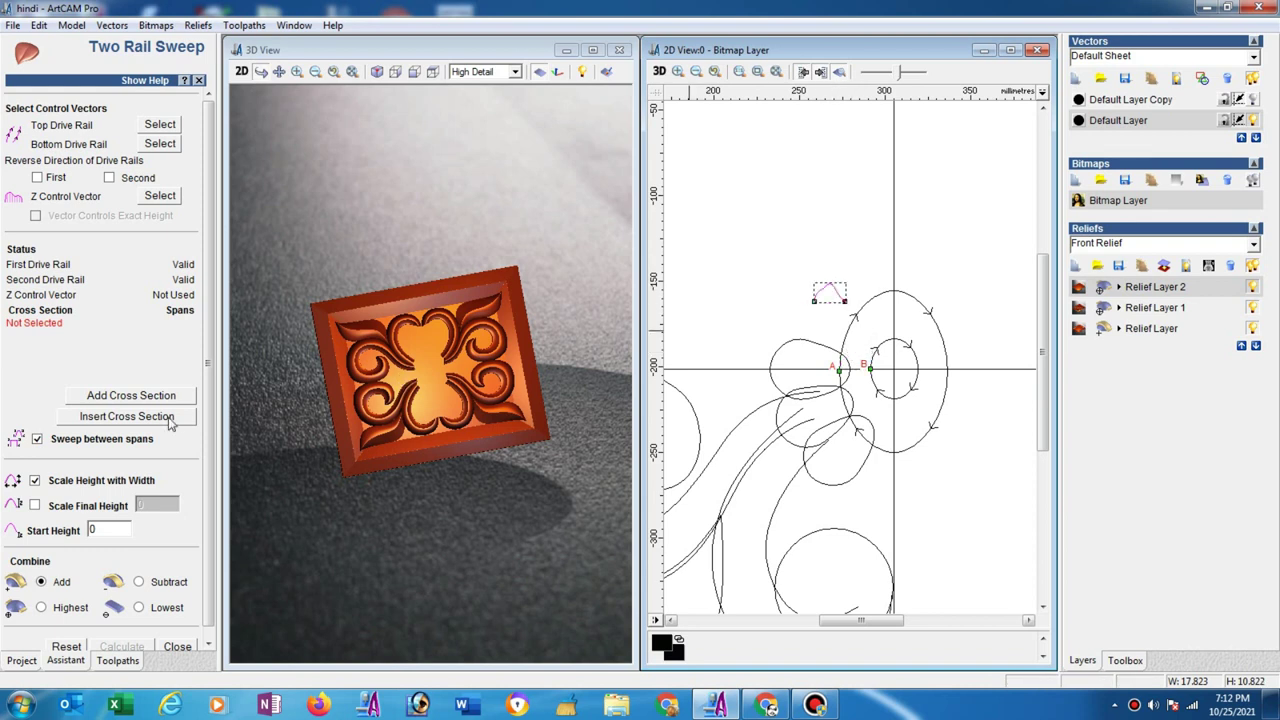
{"action": "left_click", "coordinate": [131, 395]}
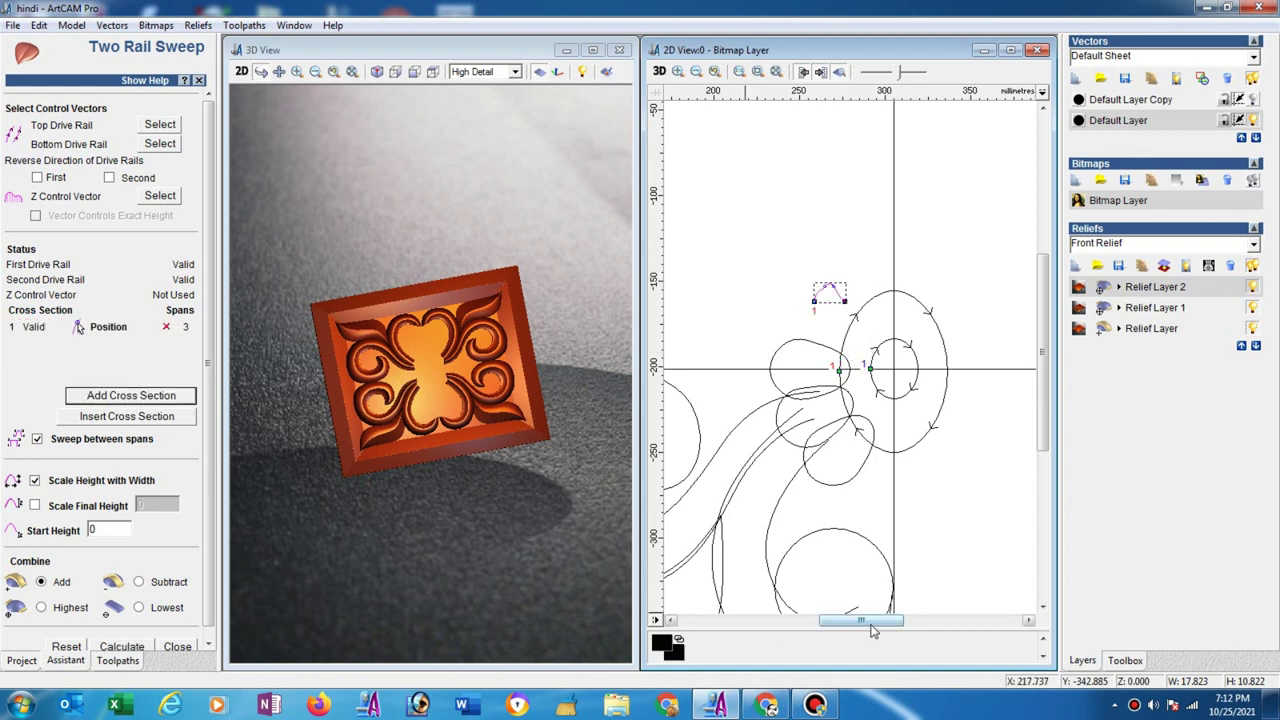
{"action": "left_click_drag", "start_coordinate": [868, 620], "coordinate": [745, 620]}
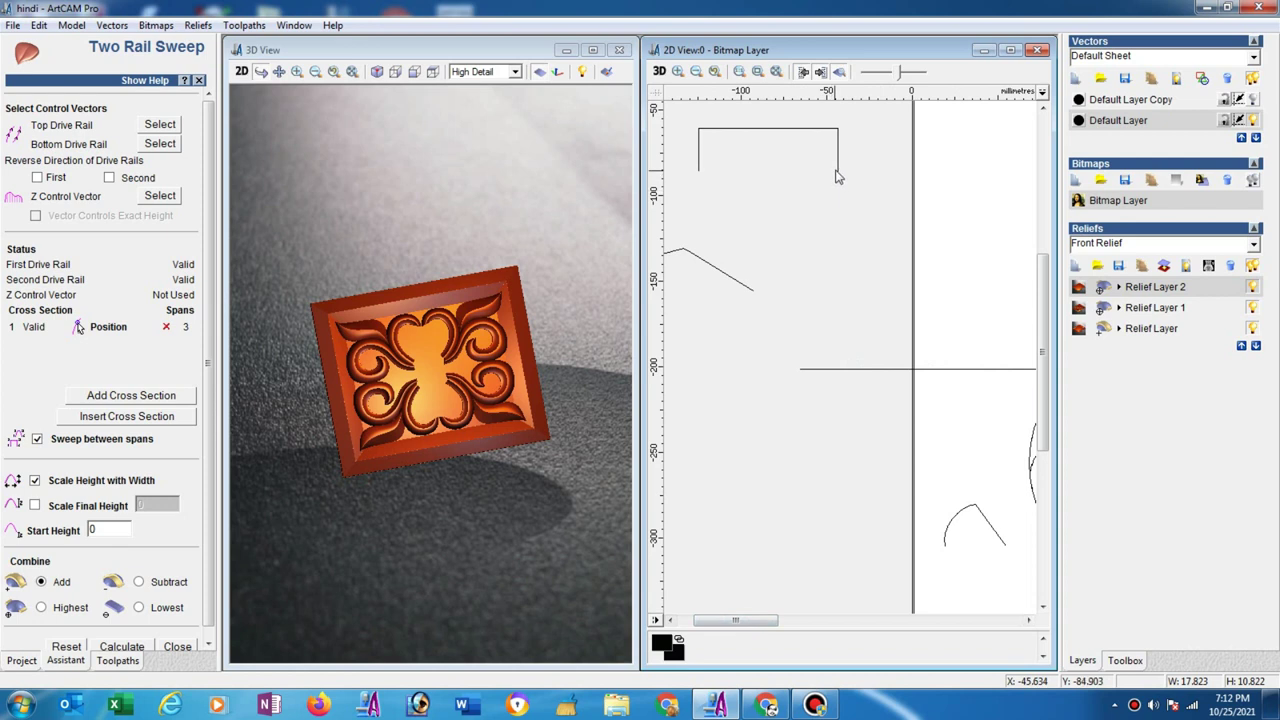
Set the rectangle as exact-height control, calculate the oval ring sweep as Highest, and close.
{"action": "left_click", "coordinate": [836, 178]}
{"action": "left_click", "coordinate": [838, 170]}
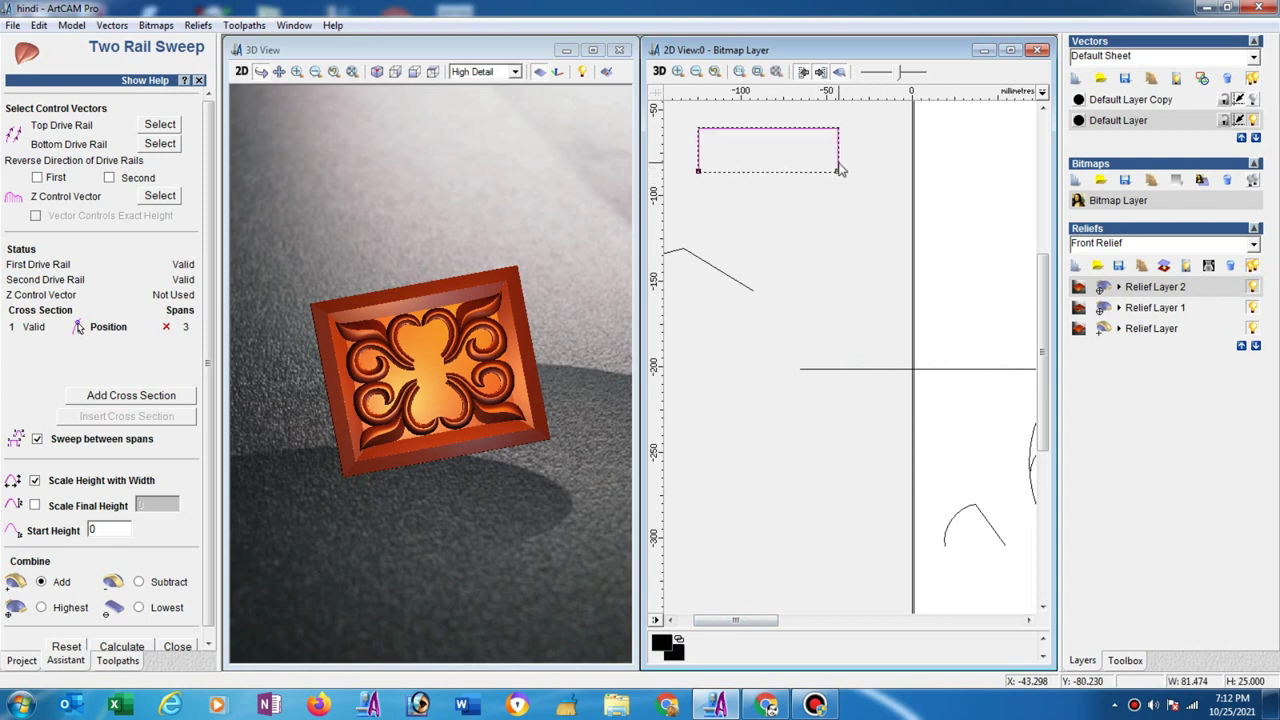
{"action": "left_click", "coordinate": [160, 196]}
{"action": "left_click", "coordinate": [36, 216]}
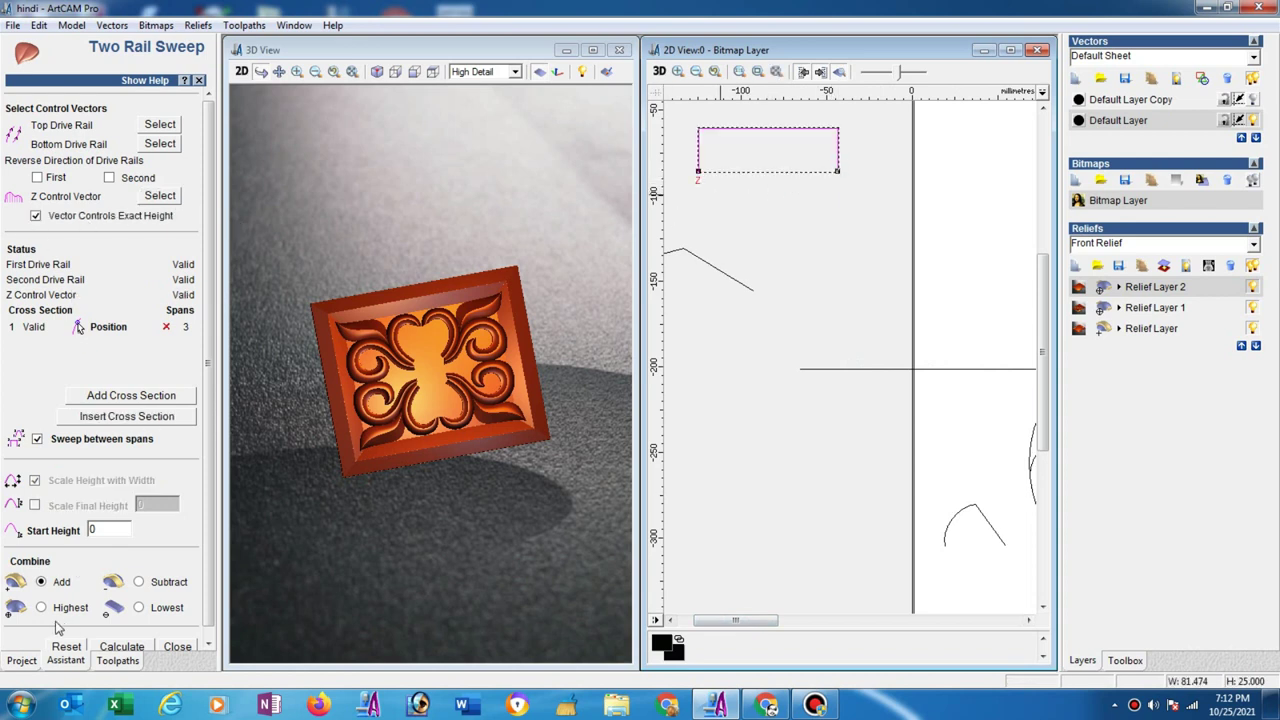
{"action": "left_click", "coordinate": [121, 647]}
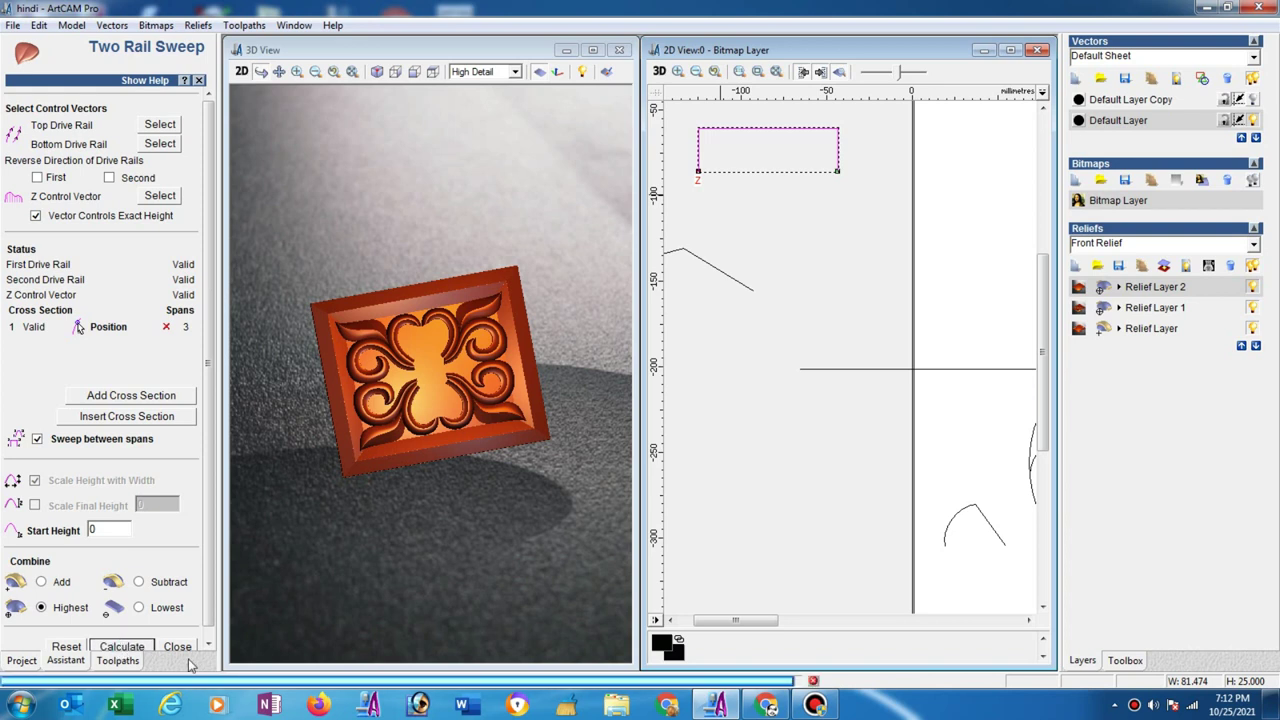
{"action": "key", "text": "Return"}
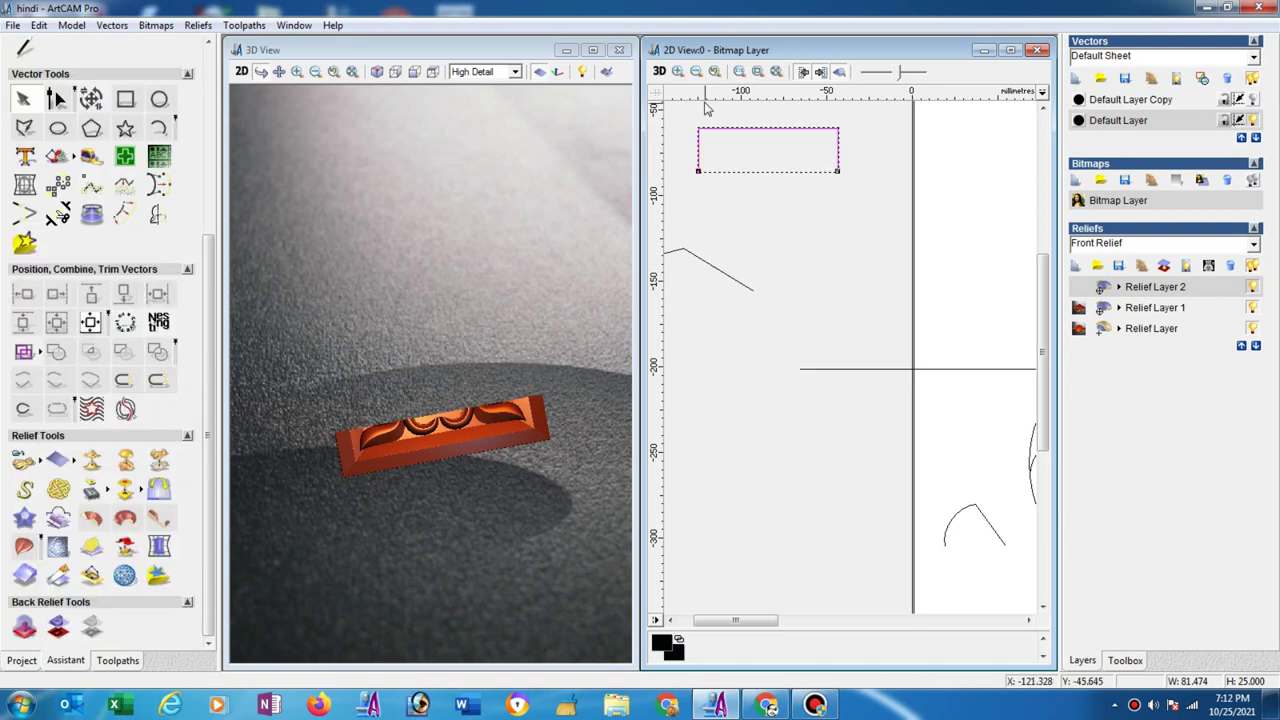
Zoom out to the full design and check the central ring's start height in Shape Editor without applying.
{"action": "left_click", "coordinate": [773, 74]}
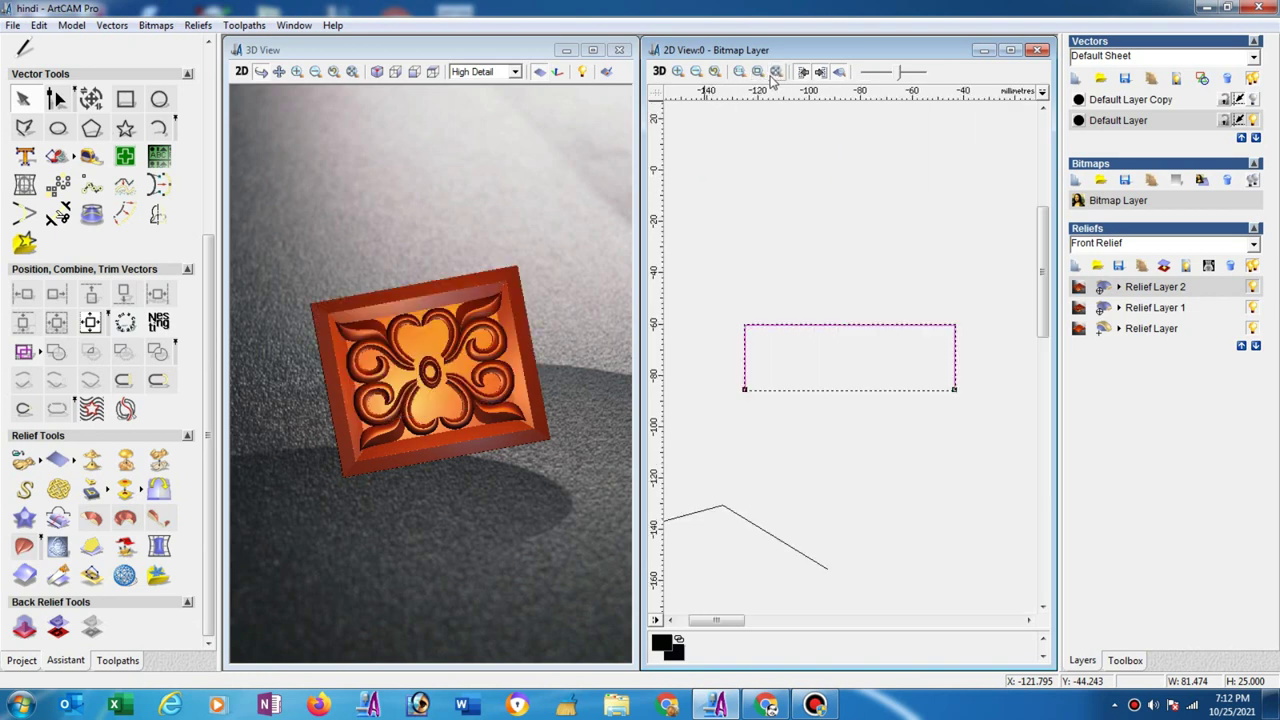
{"action": "left_click", "coordinate": [757, 72]}
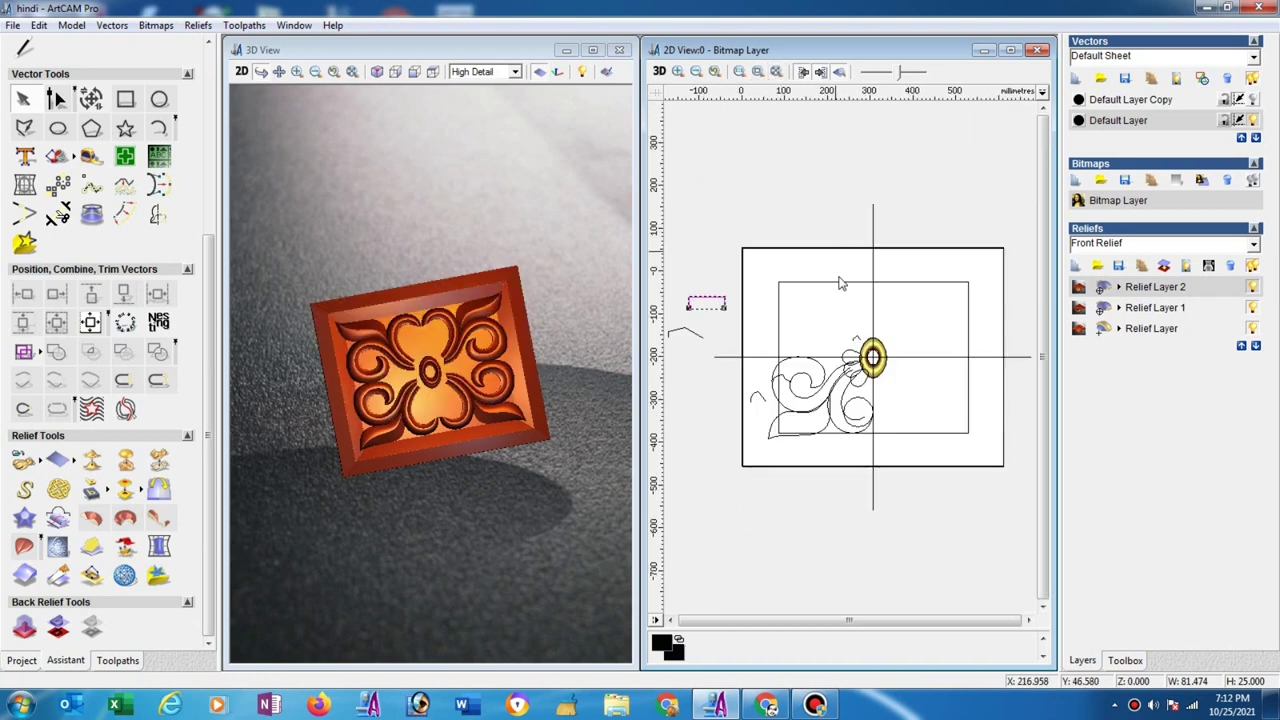
{"action": "left_click", "coordinate": [872, 356]}
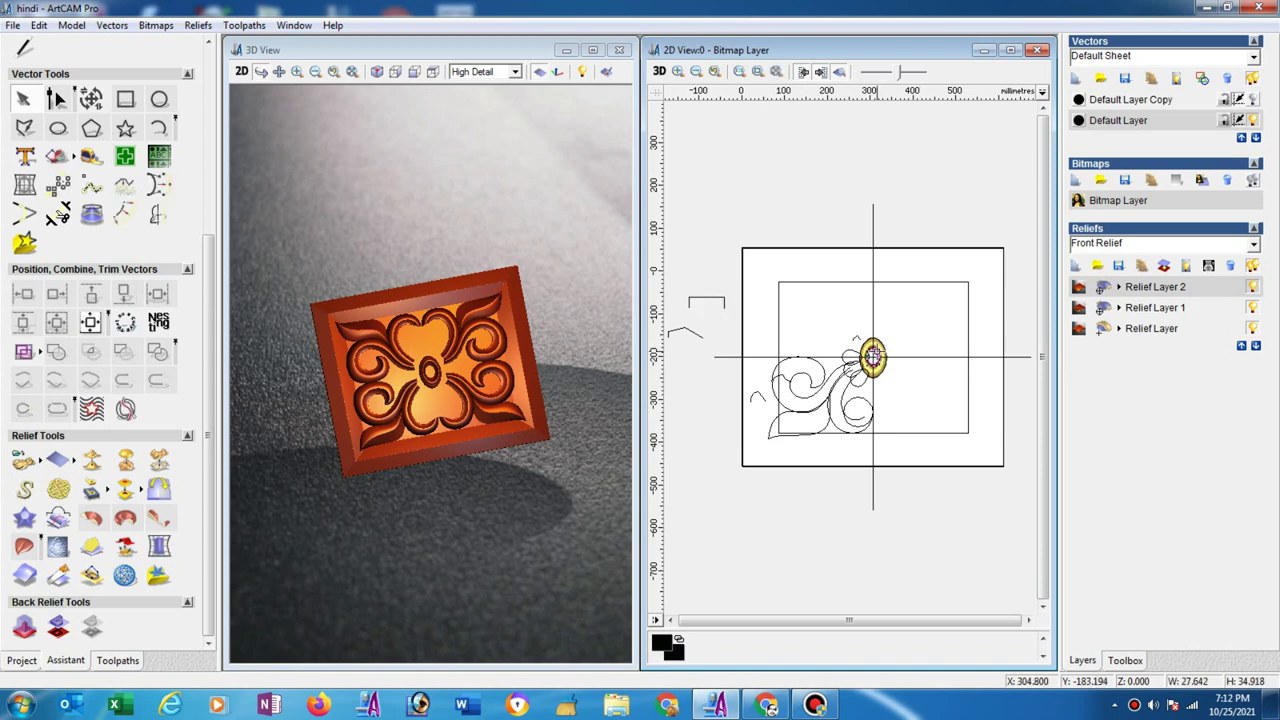
{"action": "right_click", "coordinate": [872, 356]}
{"action": "left_click", "coordinate": [932, 392]}
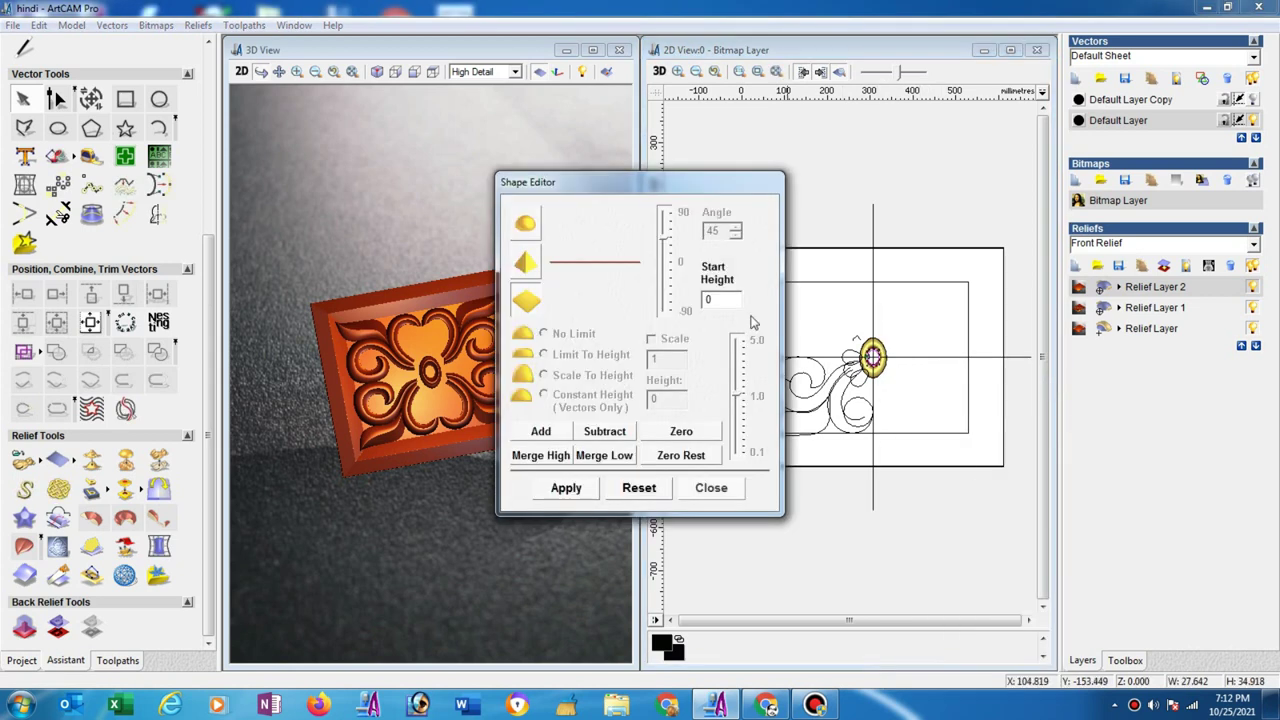
{"action": "left_click_drag", "start_coordinate": [723, 300], "coordinate": [699, 305]}
{"action": "left_click", "coordinate": [735, 487]}
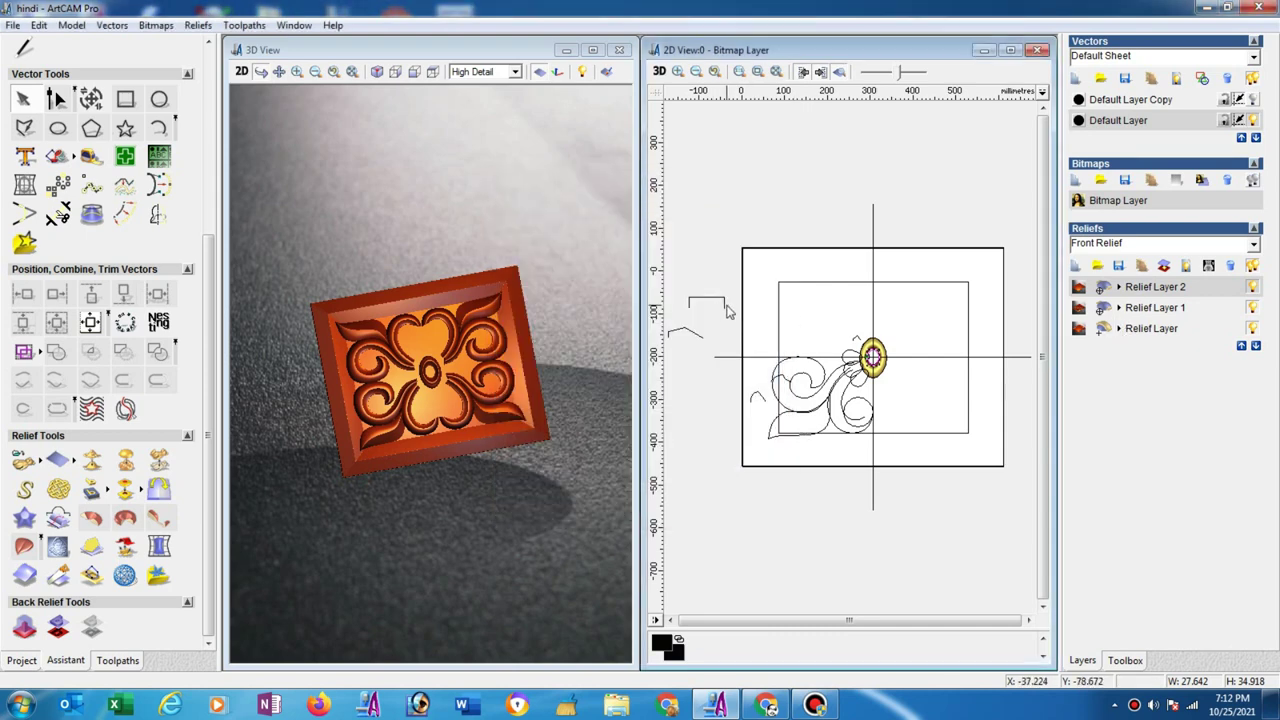
Open Scale Relief Height for the whole Relief Layer 1, then cancel and deselect the layer.
{"action": "left_click", "coordinate": [1150, 308]}
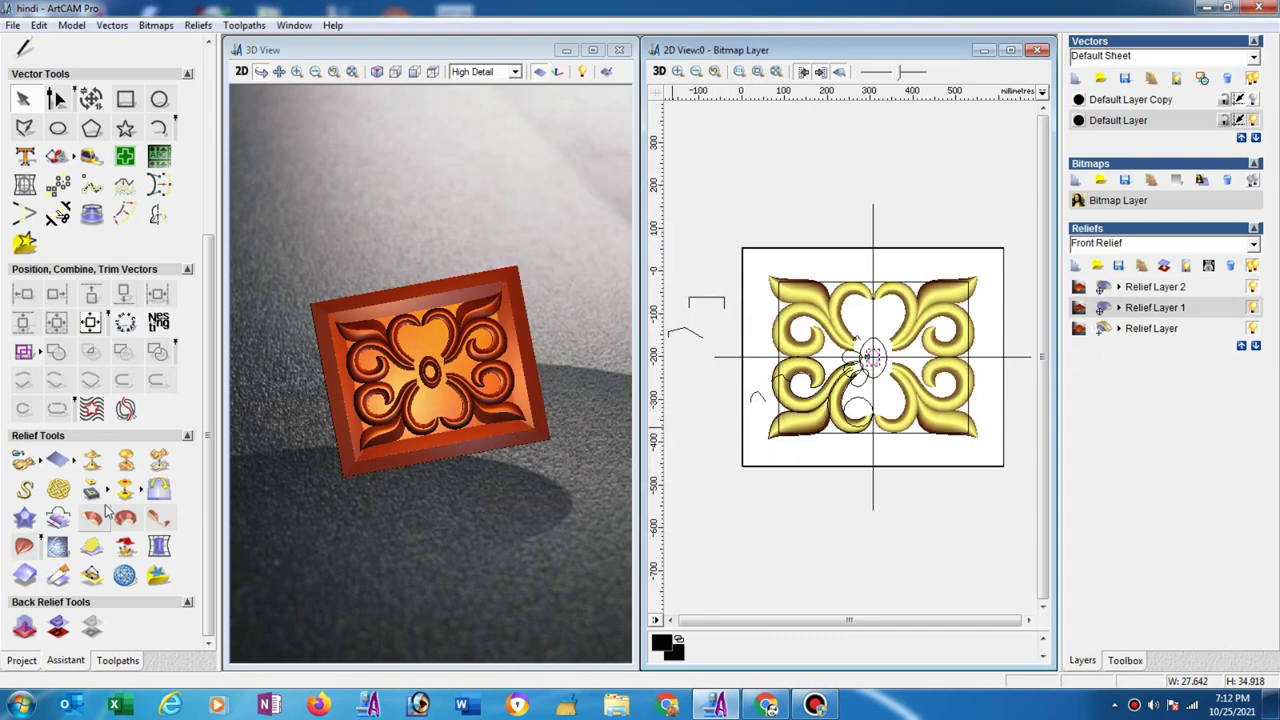
{"action": "left_click", "coordinate": [158, 459]}
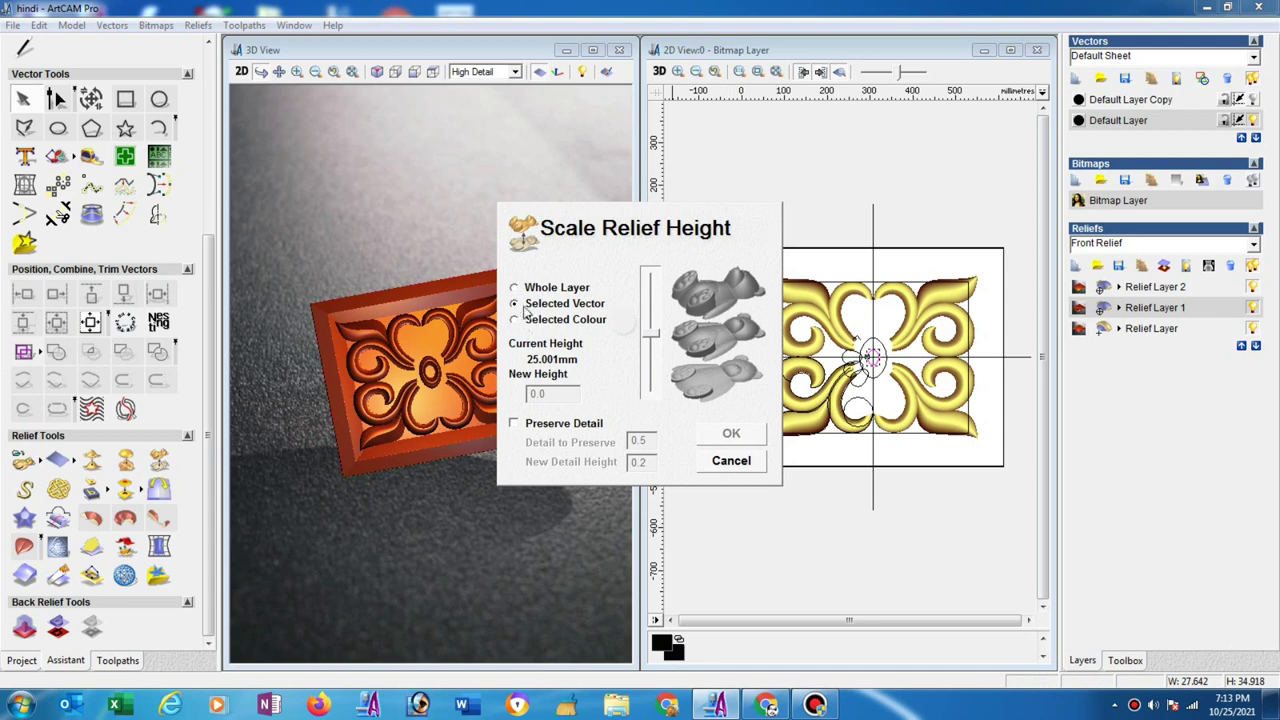
{"action": "left_click", "coordinate": [515, 288]}
{"action": "left_click", "coordinate": [733, 463]}
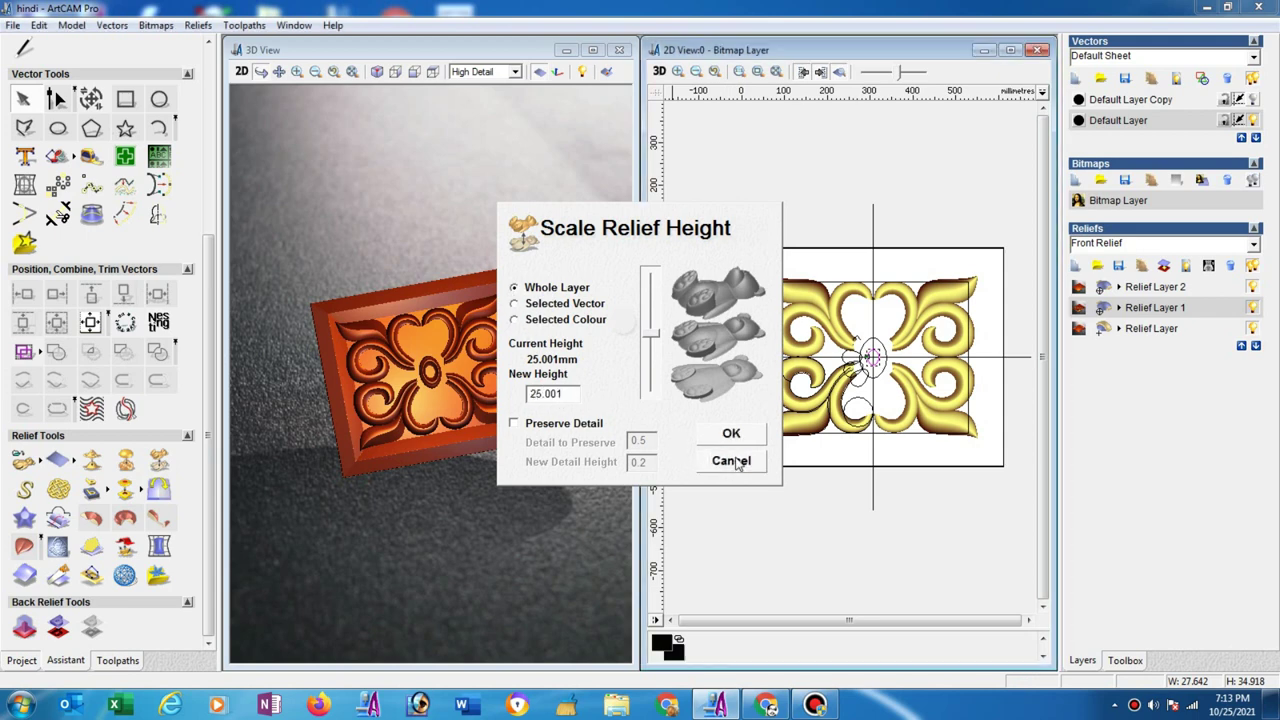
{"action": "left_click", "coordinate": [1128, 308]}
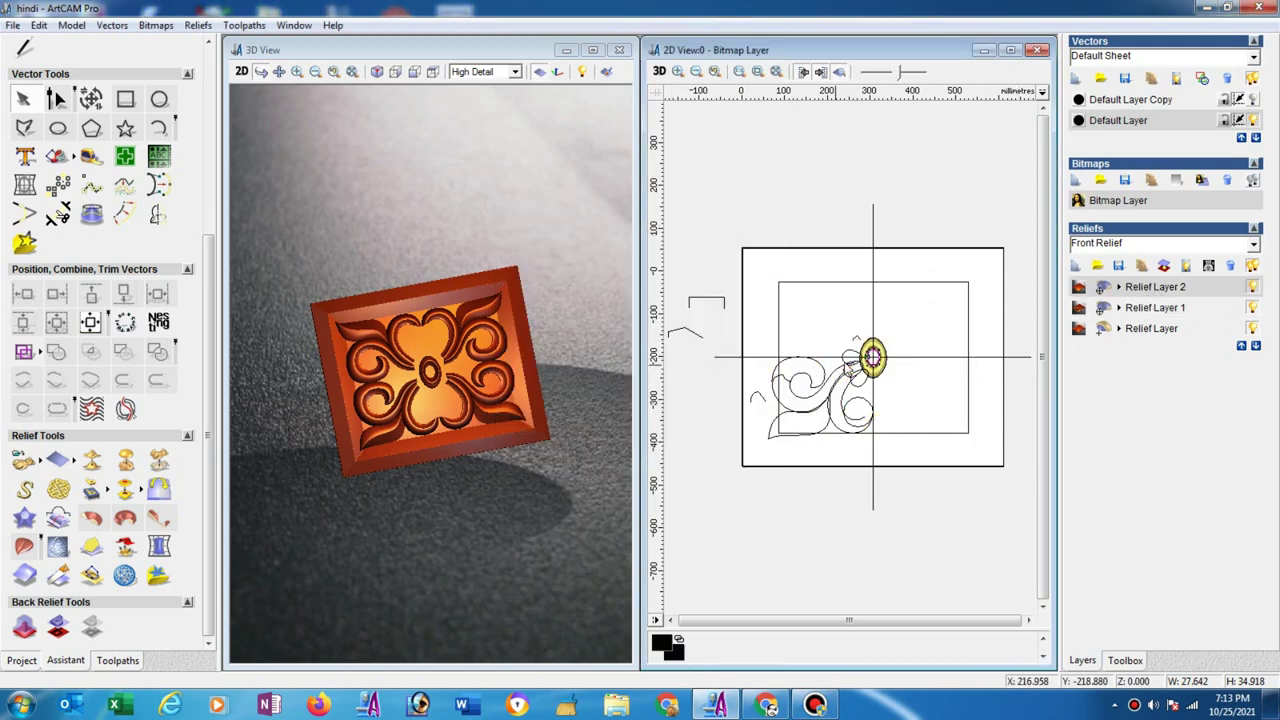
Dome the central ring with a round profile, start height 10, limited to 15, merged high.
{"action": "right_click", "coordinate": [882, 357]}
{"action": "left_click", "coordinate": [938, 393]}
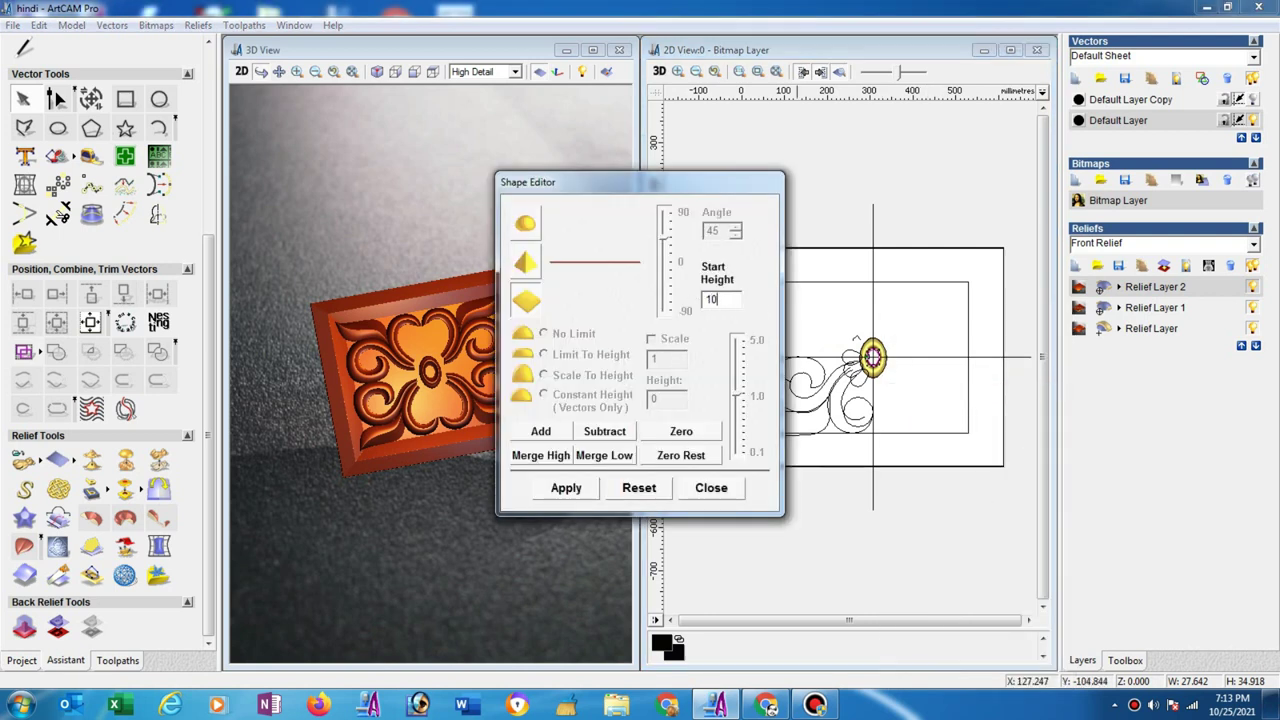
{"action": "left_click", "coordinate": [551, 336]}
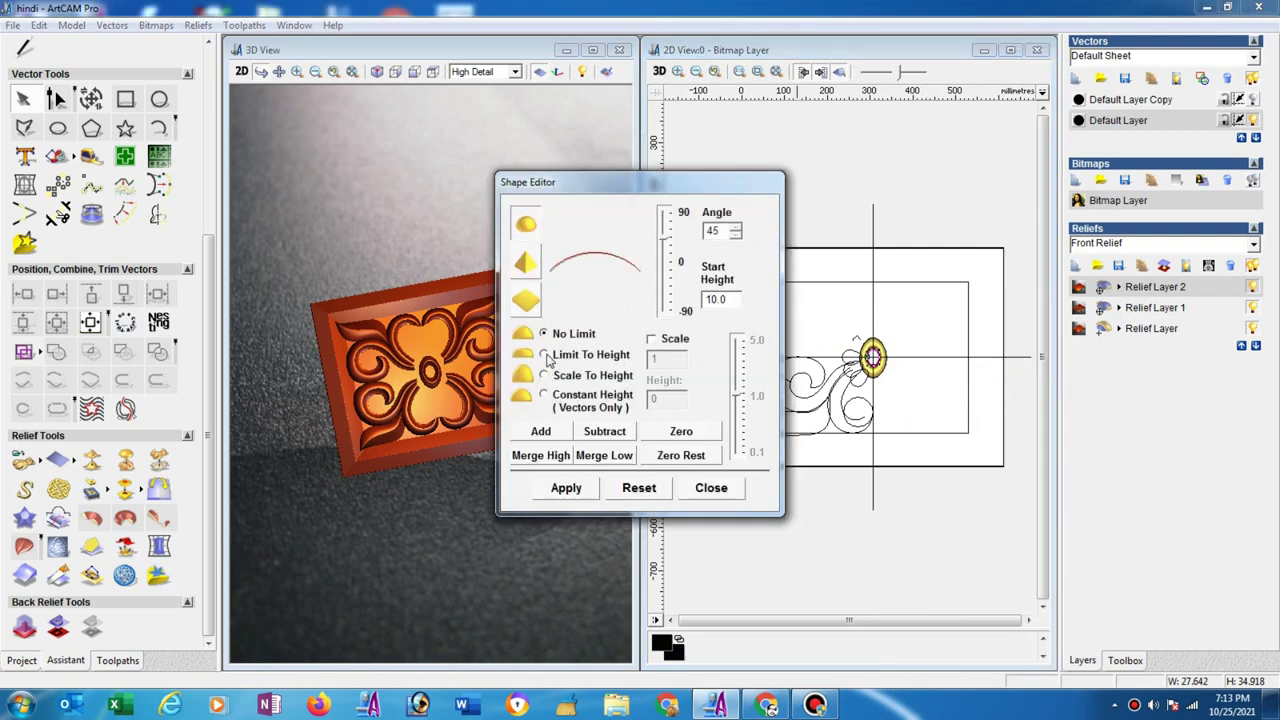
{"action": "left_click", "coordinate": [546, 356]}
{"action": "type", "text": "15"}
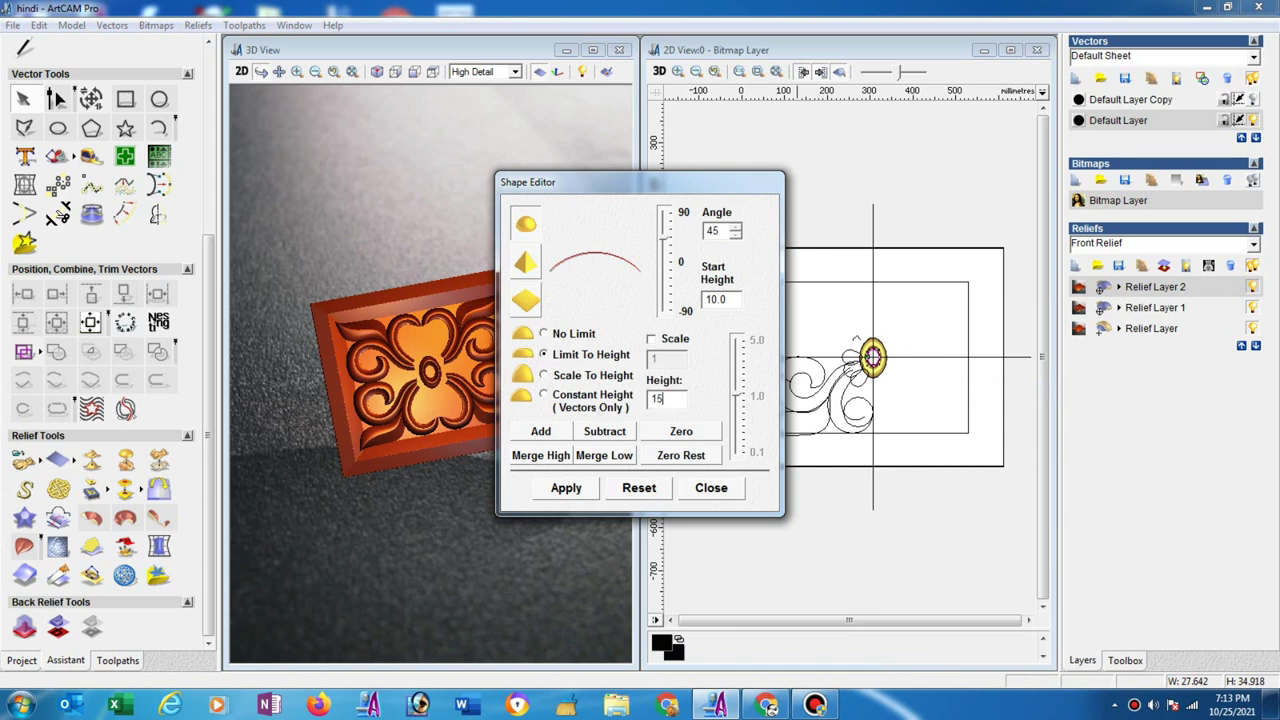
{"action": "left_click", "coordinate": [541, 456]}
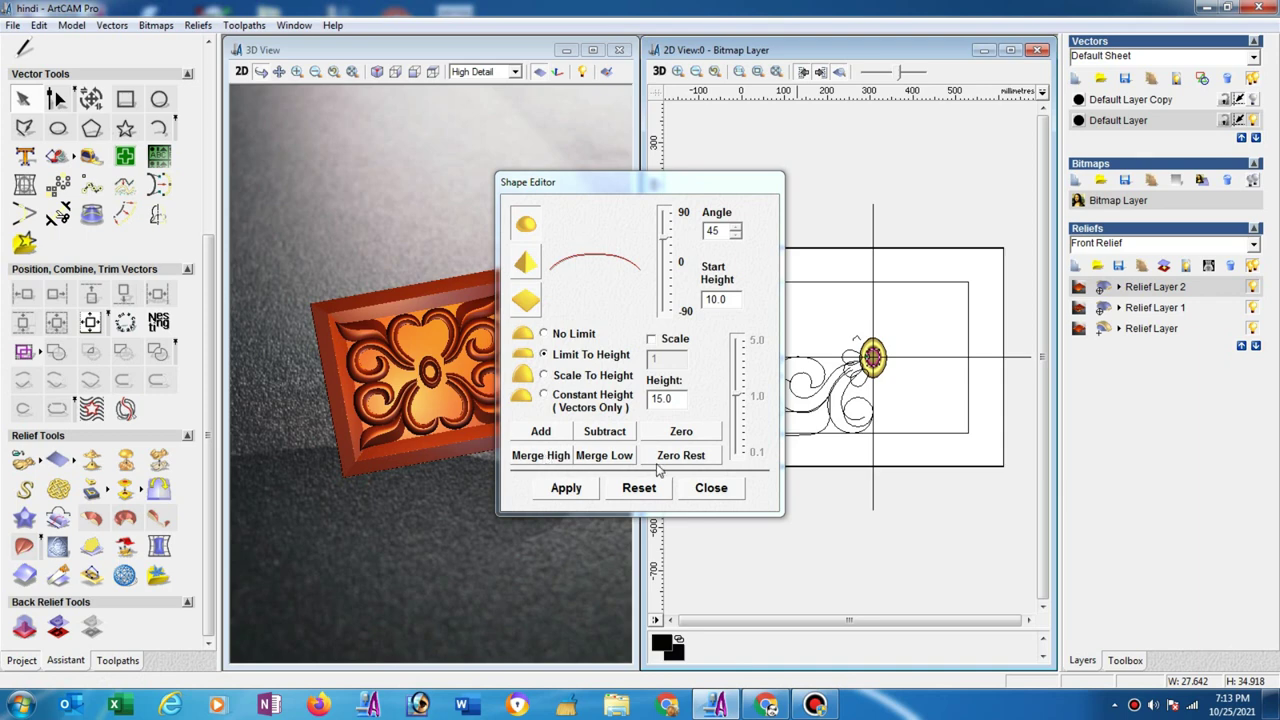
{"action": "left_click", "coordinate": [725, 493]}
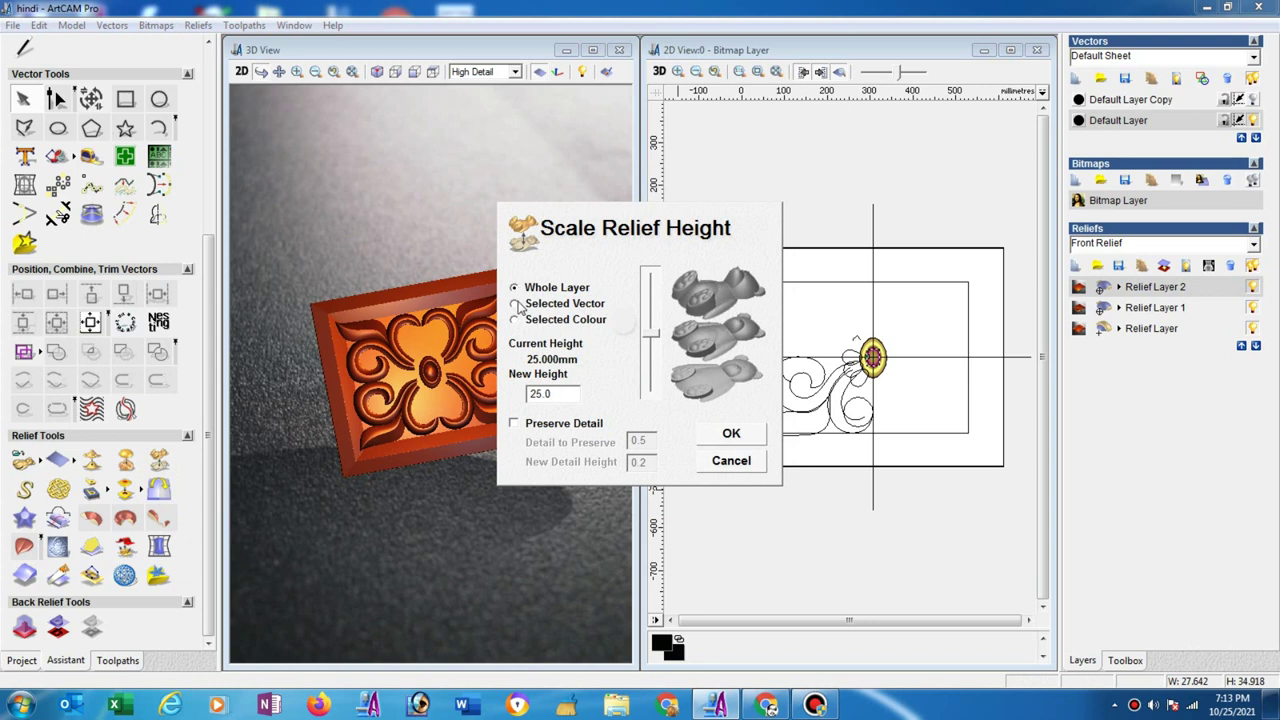
Scale the selected ring vector's relief height to 25 mm.
{"action": "left_click", "coordinate": [516, 304]}
{"action": "type", "text": "25"}
{"action": "left_click", "coordinate": [730, 436]}
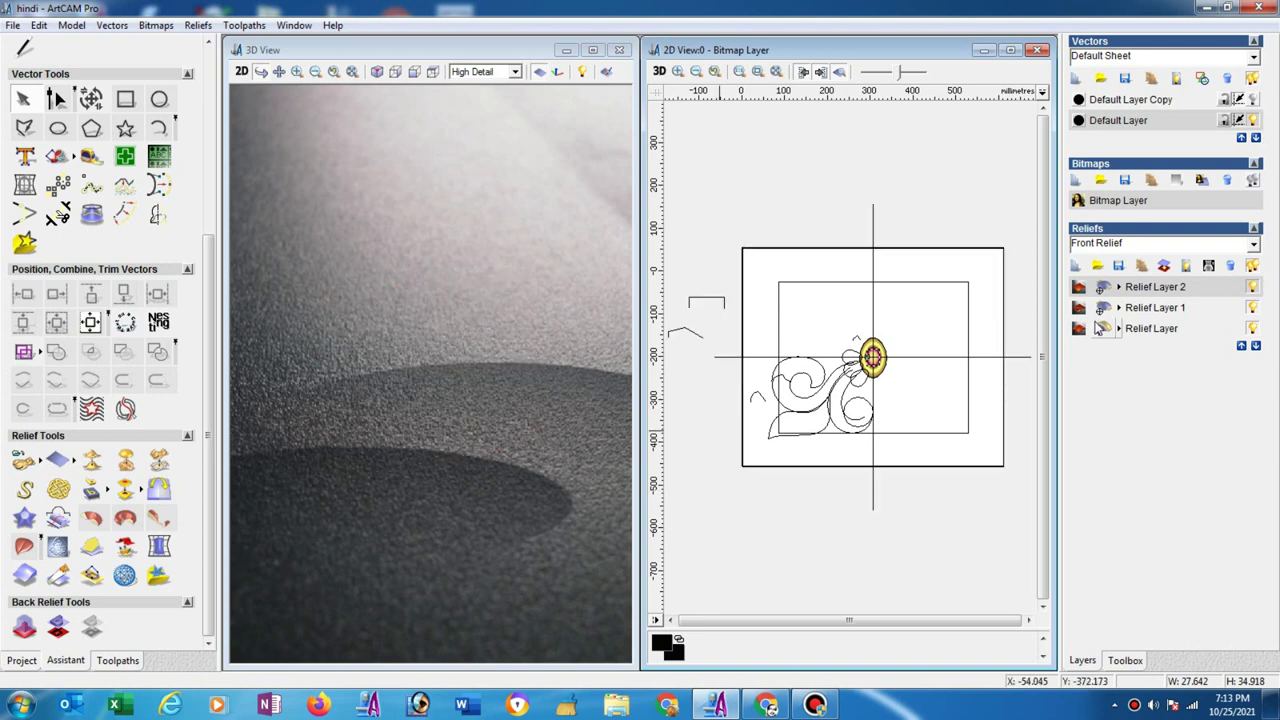
Add Relief Layer 3, then select the small piece beside the ring and nudge it up-left.
{"action": "left_click", "coordinate": [1076, 266]}
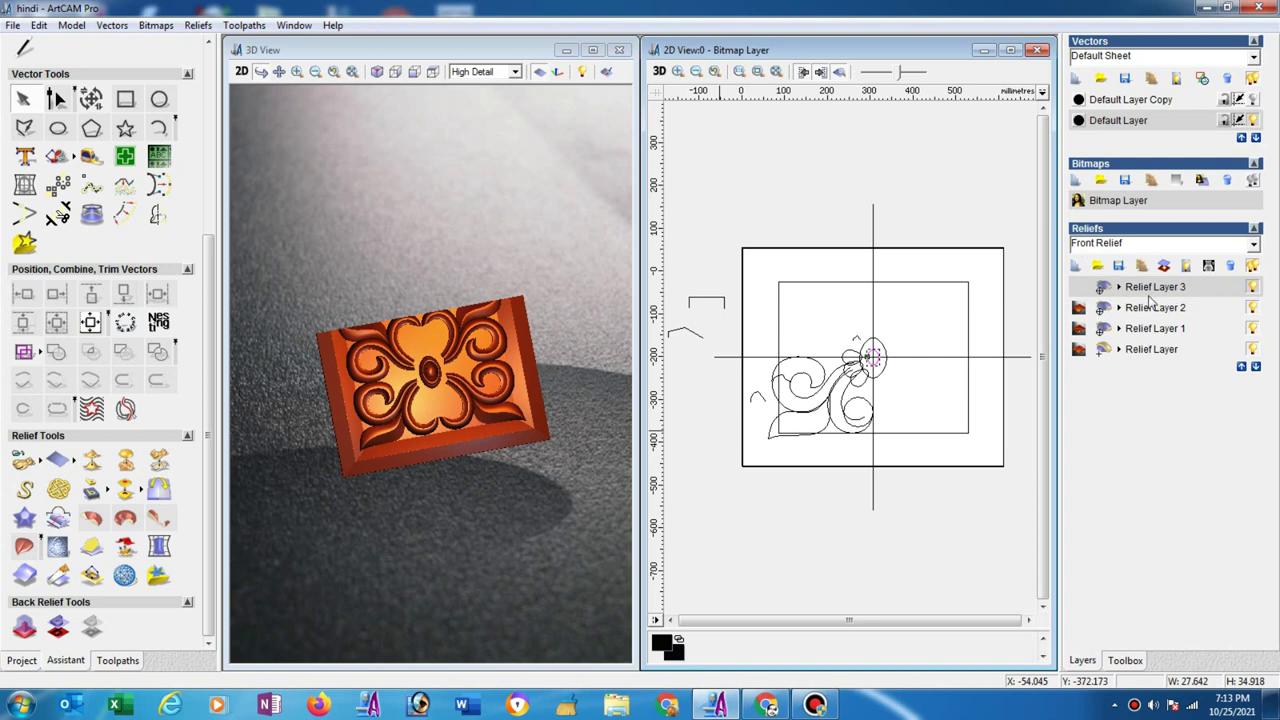
{"action": "left_click_drag", "start_coordinate": [838, 343], "coordinate": [872, 399]}
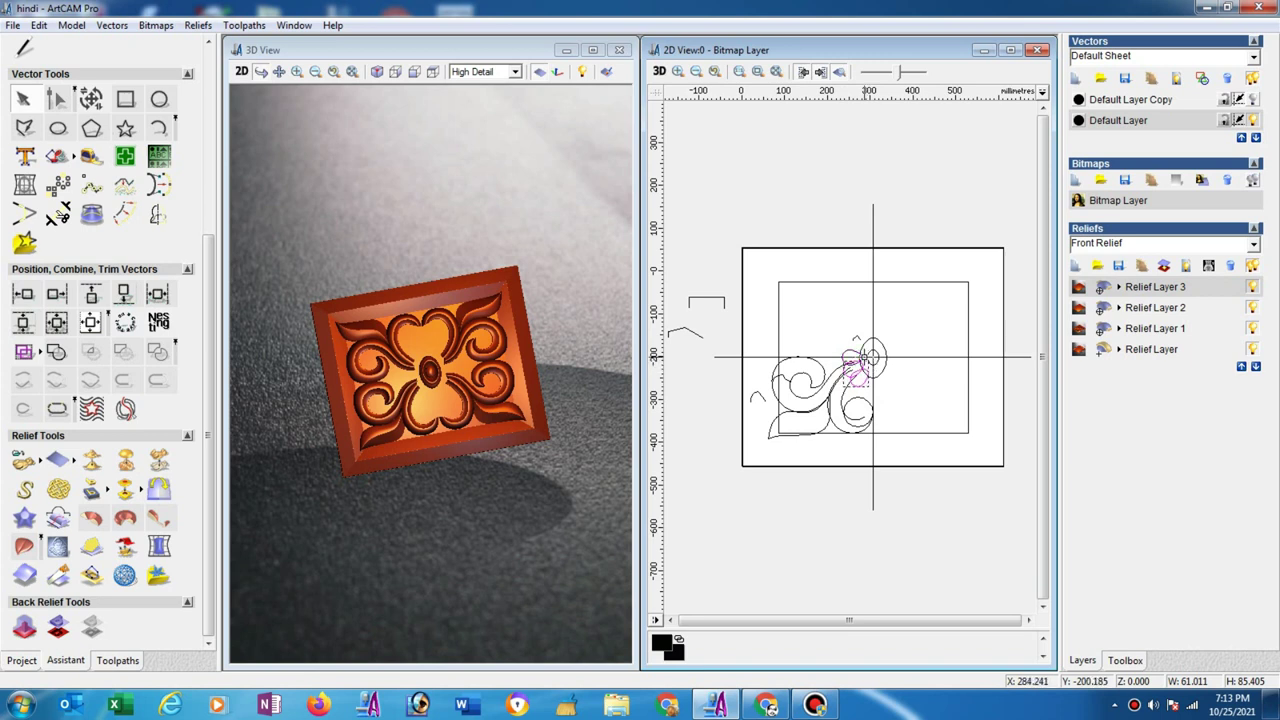
{"action": "left_click_drag", "start_coordinate": [862, 355], "coordinate": [850, 353]}
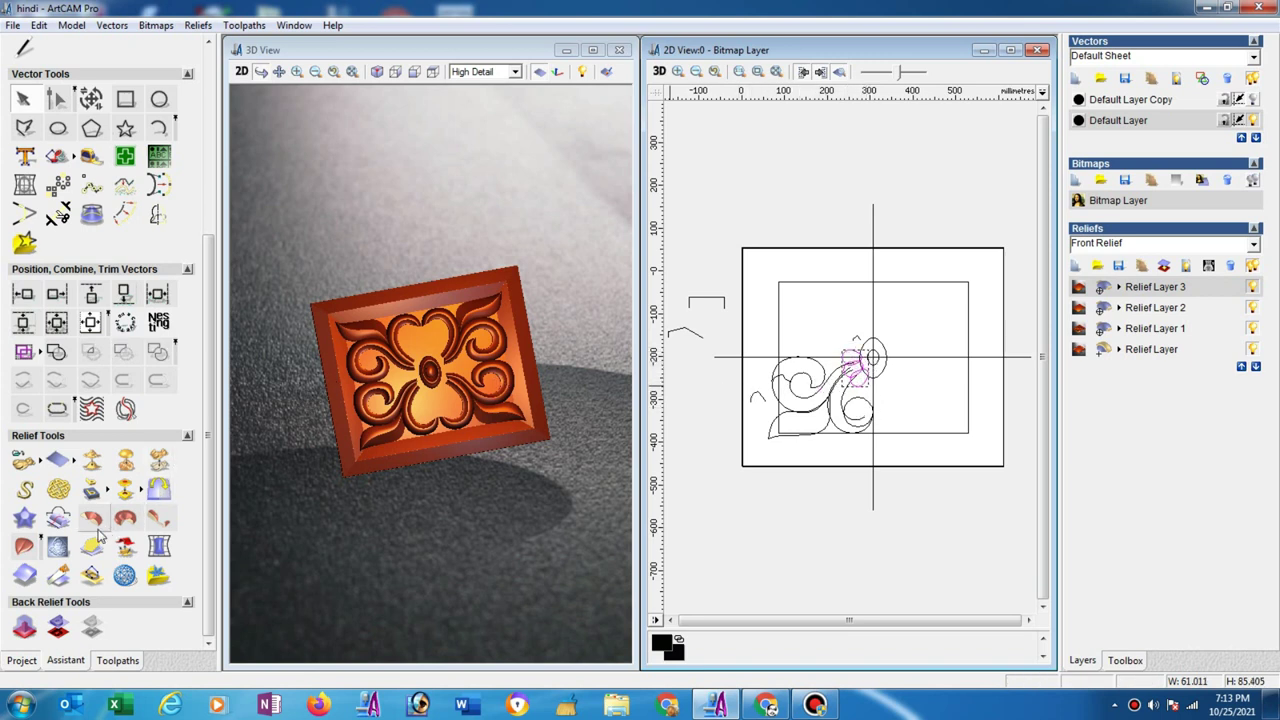
Give the small piece a round 65° dome, start height 10, limited to 15, merged high.
{"action": "right_click", "coordinate": [852, 374]}
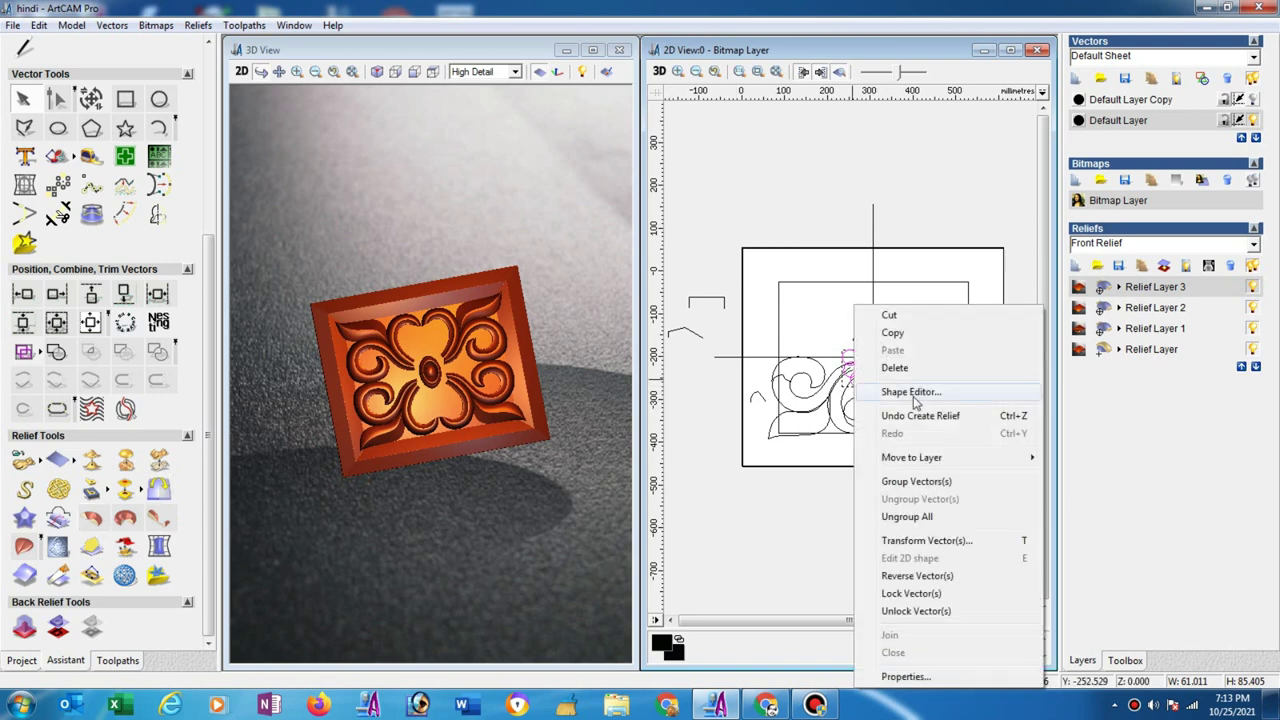
{"action": "left_click", "coordinate": [911, 394]}
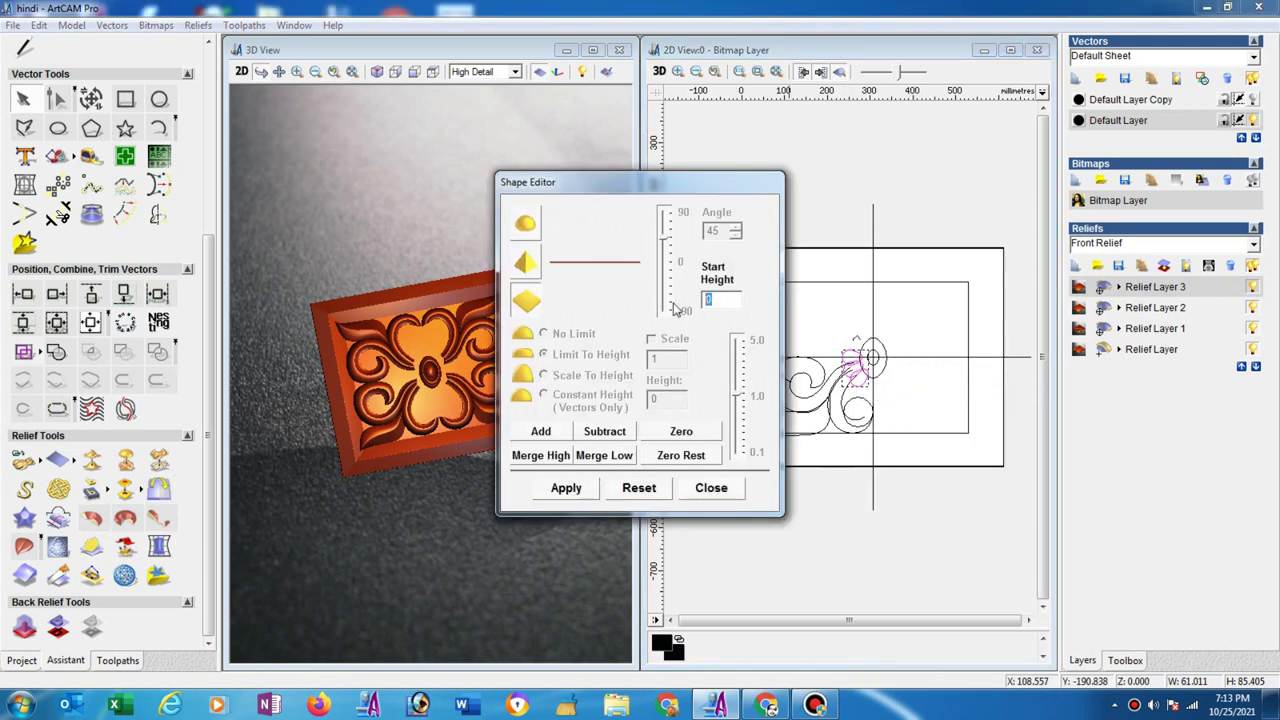
{"action": "type", "text": "10"}
{"action": "left_click", "coordinate": [525, 224]}
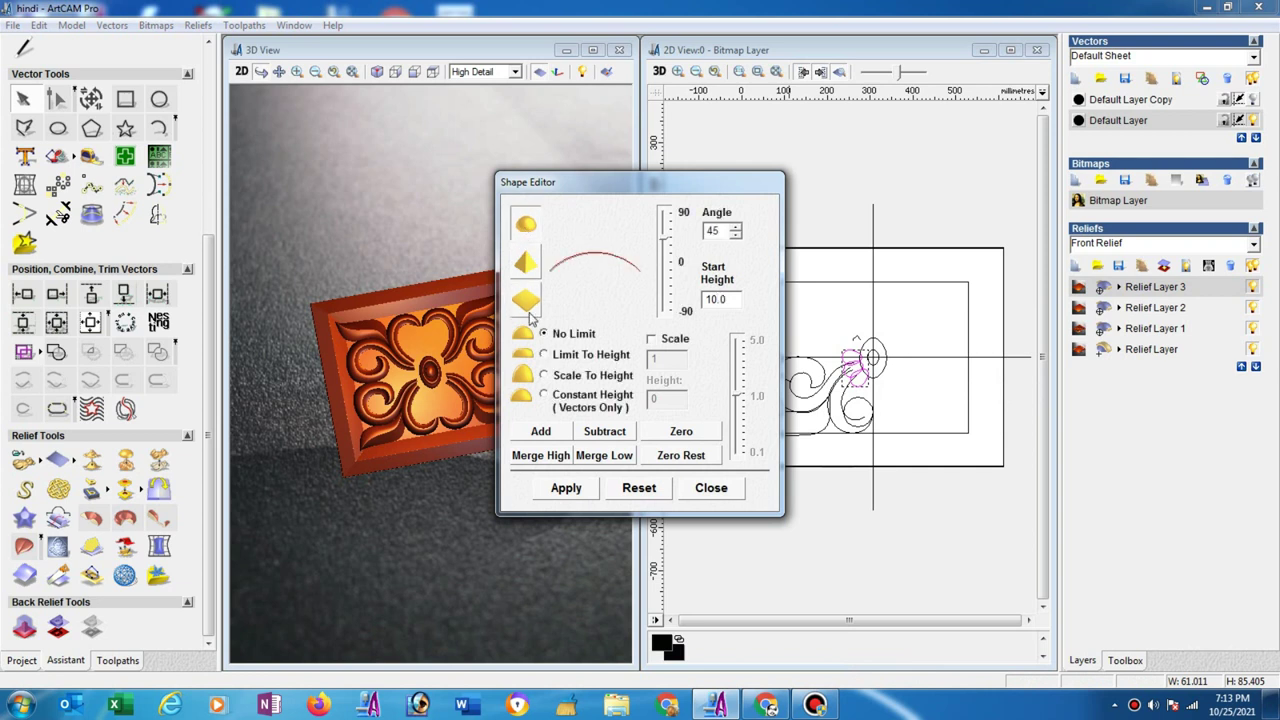
{"action": "left_click", "coordinate": [545, 356]}
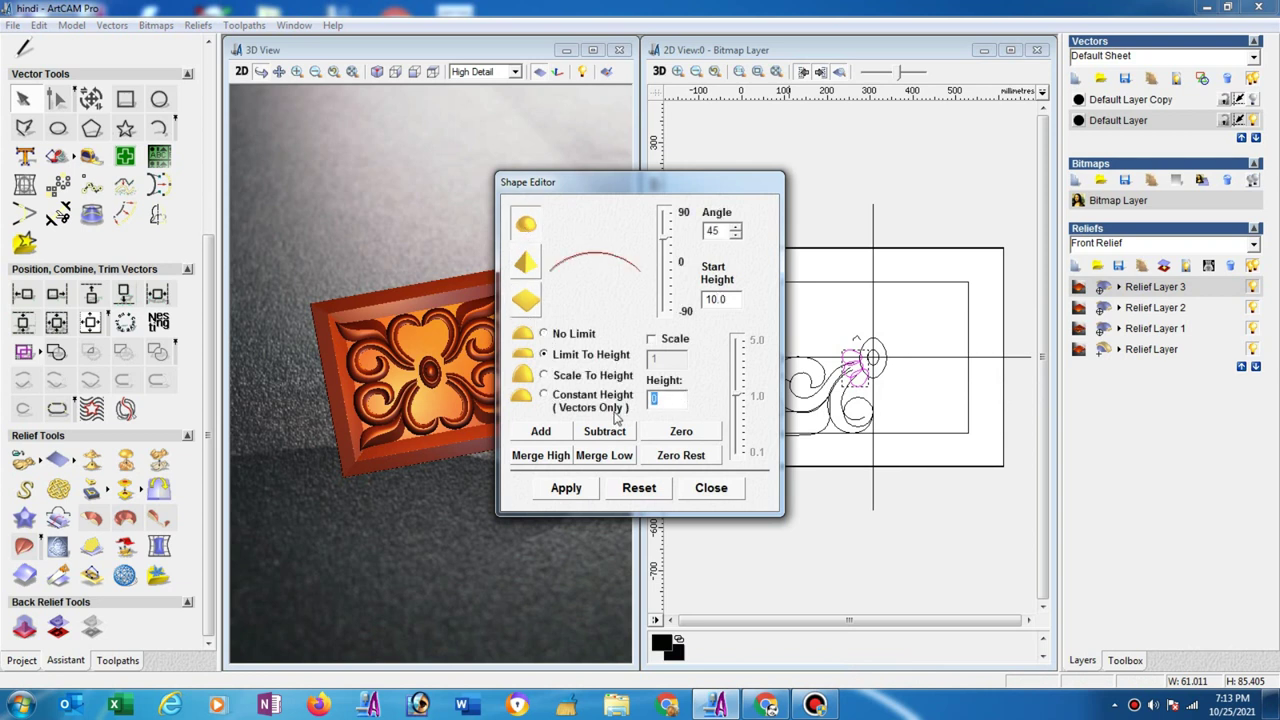
{"action": "left_click", "coordinate": [667, 398]}
{"action": "type", "text": "15"}
{"action": "double_click", "coordinate": [723, 232]}
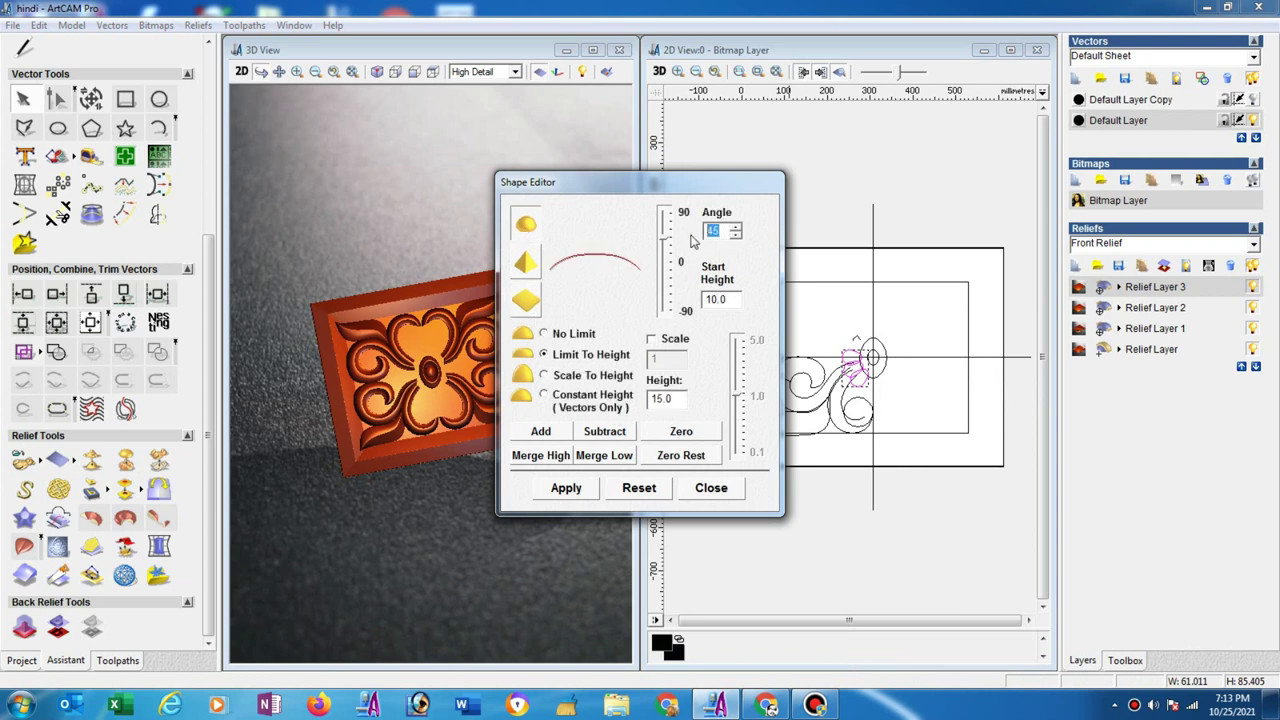
{"action": "left_click", "coordinate": [553, 456]}
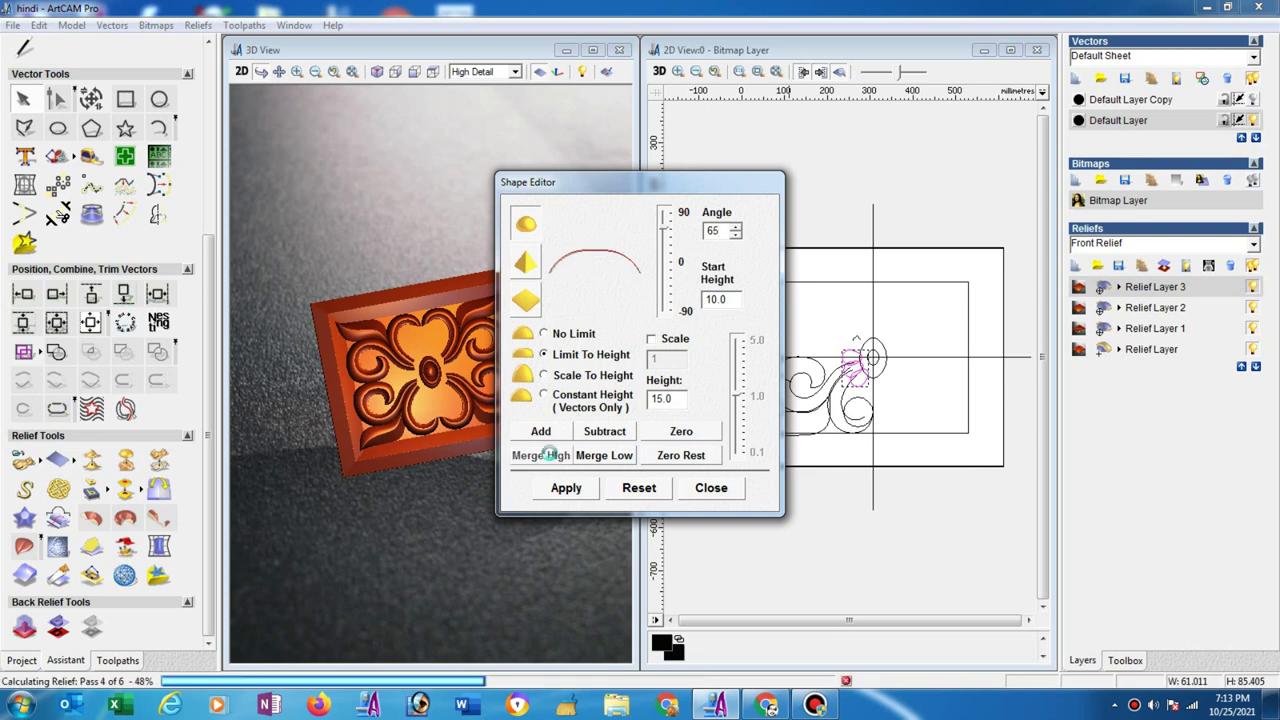
{"action": "left_click", "coordinate": [728, 495]}
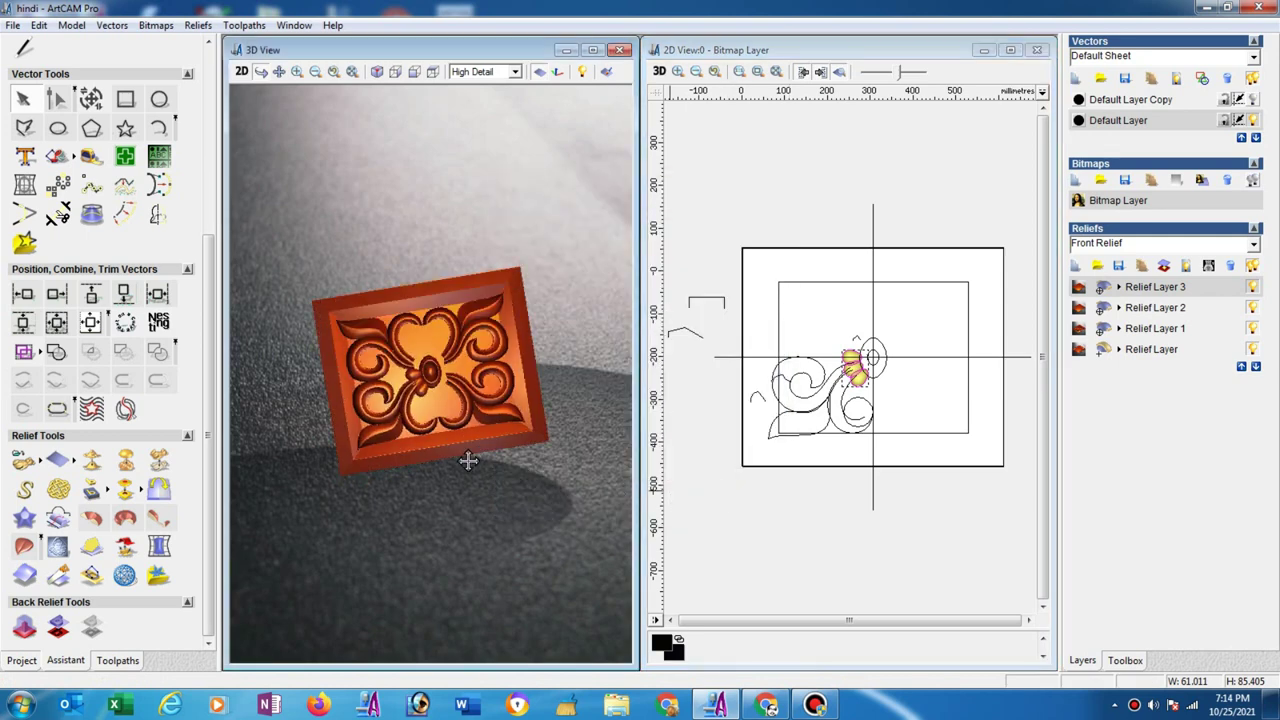
{"action": "left_click", "coordinate": [162, 464]}
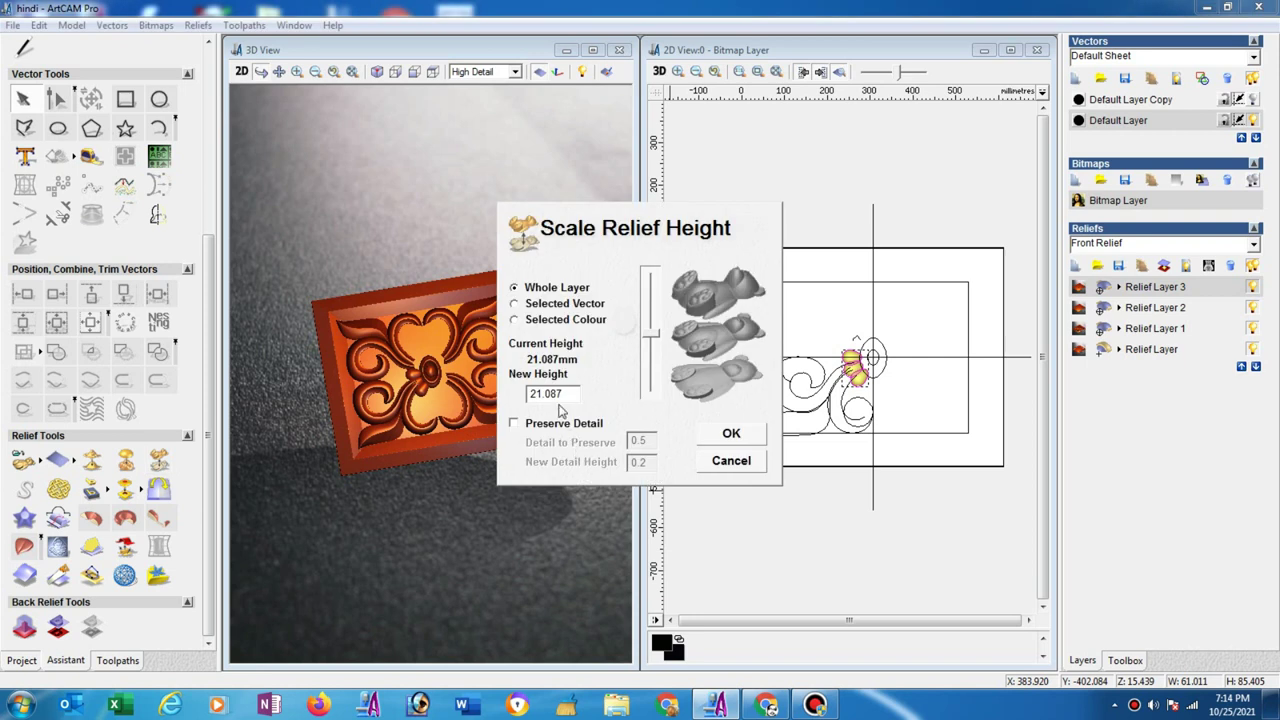
Scale the active relief layer's height from 21.087 mm to 25 mm.
{"action": "double_click", "coordinate": [568, 396]}
{"action": "type", "text": "25"}
{"action": "left_click", "coordinate": [722, 438]}
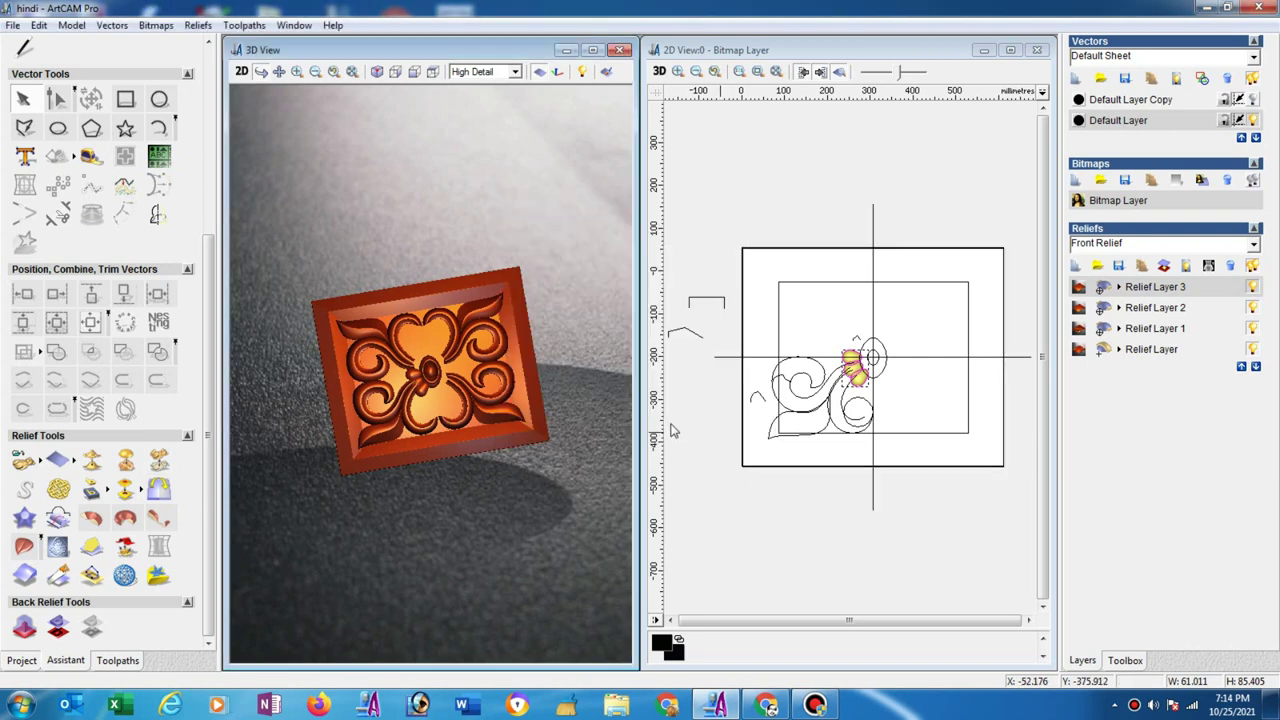
Rotate, maximise and zoom the 3D view to inspect the bevelled frame.
{"action": "mouse_move", "coordinate": [551, 366]}
{"action": "left_mouse_down"}
{"action": "mouse_move", "coordinate": [509, 430]}
{"action": "mouse_move", "coordinate": [504, 377]}
{"action": "left_mouse_up"}
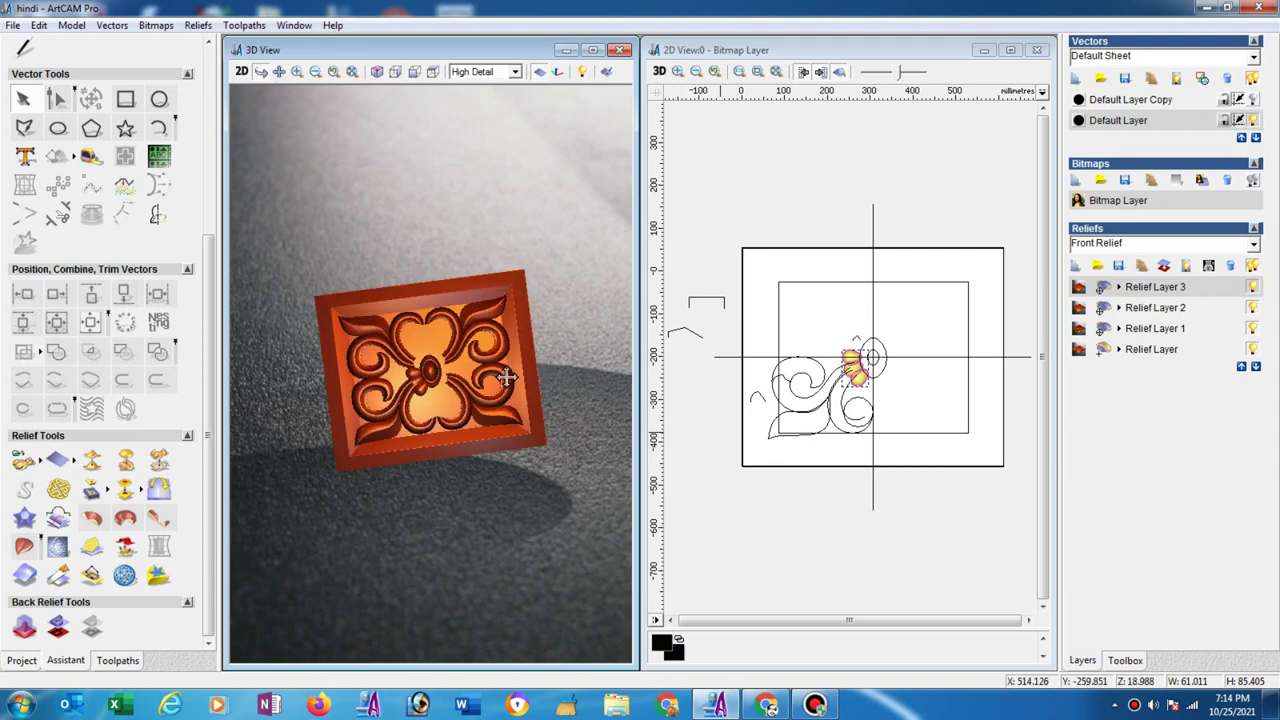
{"action": "left_click", "coordinate": [592, 50]}
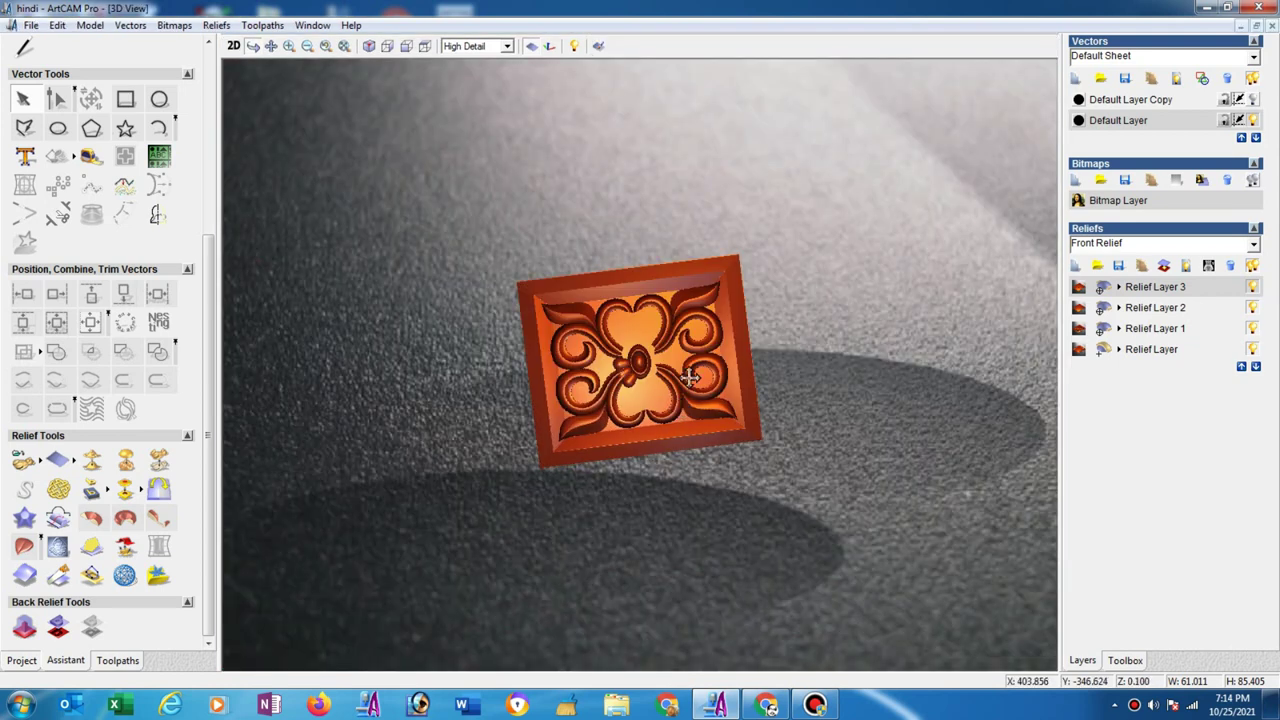
{"action": "scroll", "coordinate": [679, 352], "scroll_direction": "up", "scroll_amount": 3}
{"action": "scroll", "coordinate": [679, 352], "scroll_direction": "down", "scroll_amount": 1}
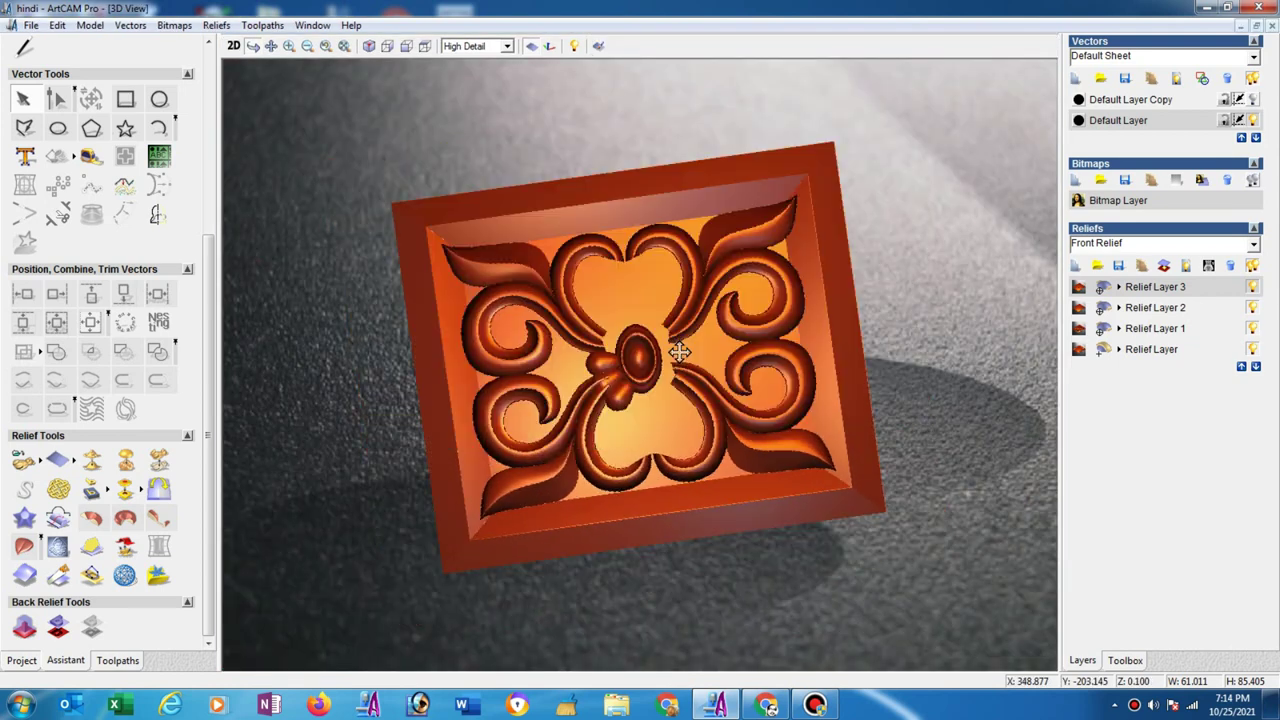
Carve the beads using Lock Zero Plane, top shaded view, Diameter 100 and Strength 25%.
{"action": "left_click", "coordinate": [57, 548]}
{"action": "left_click", "coordinate": [141, 148]}
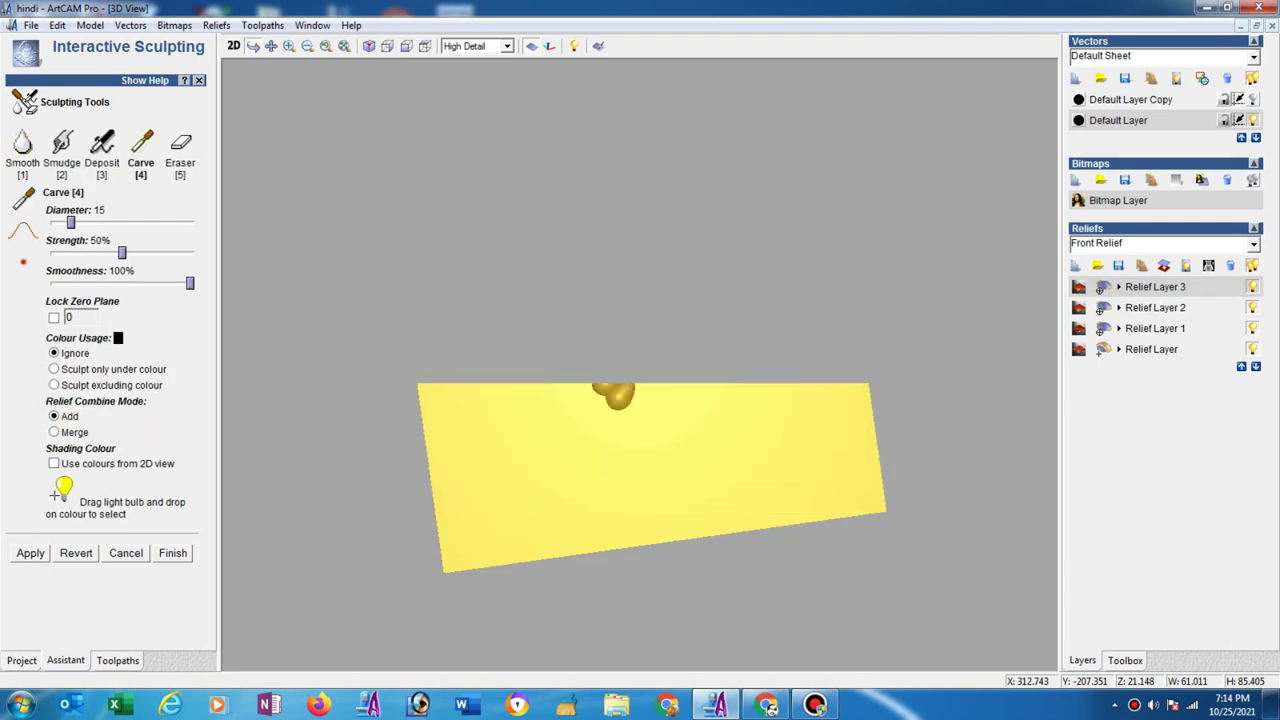
{"action": "left_click", "coordinate": [53, 317]}
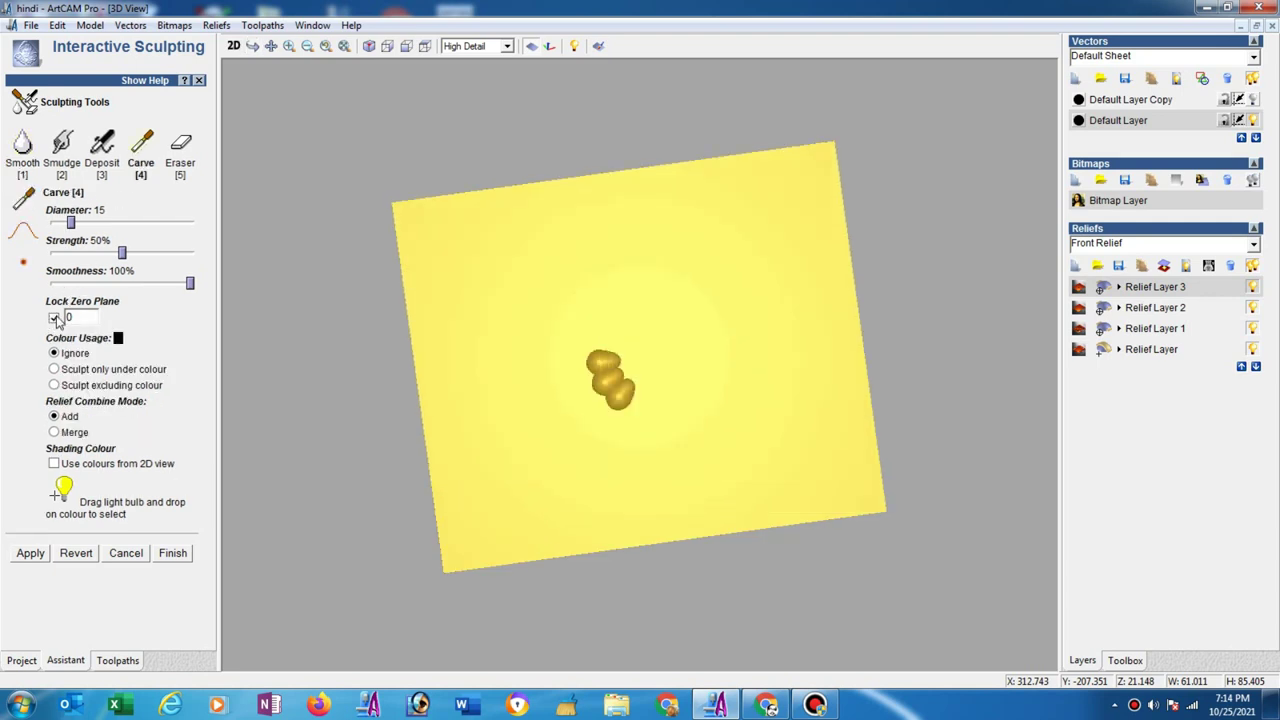
{"action": "left_click", "coordinate": [601, 47]}
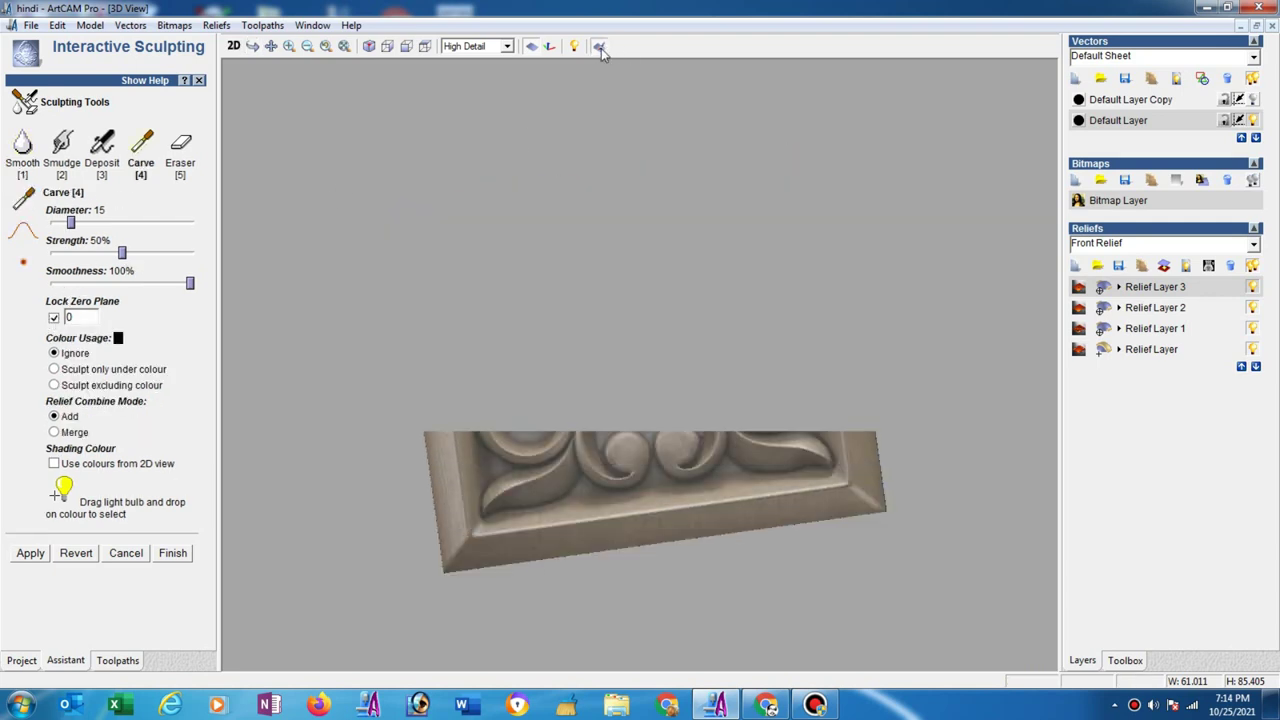
{"action": "left_click", "coordinate": [426, 47]}
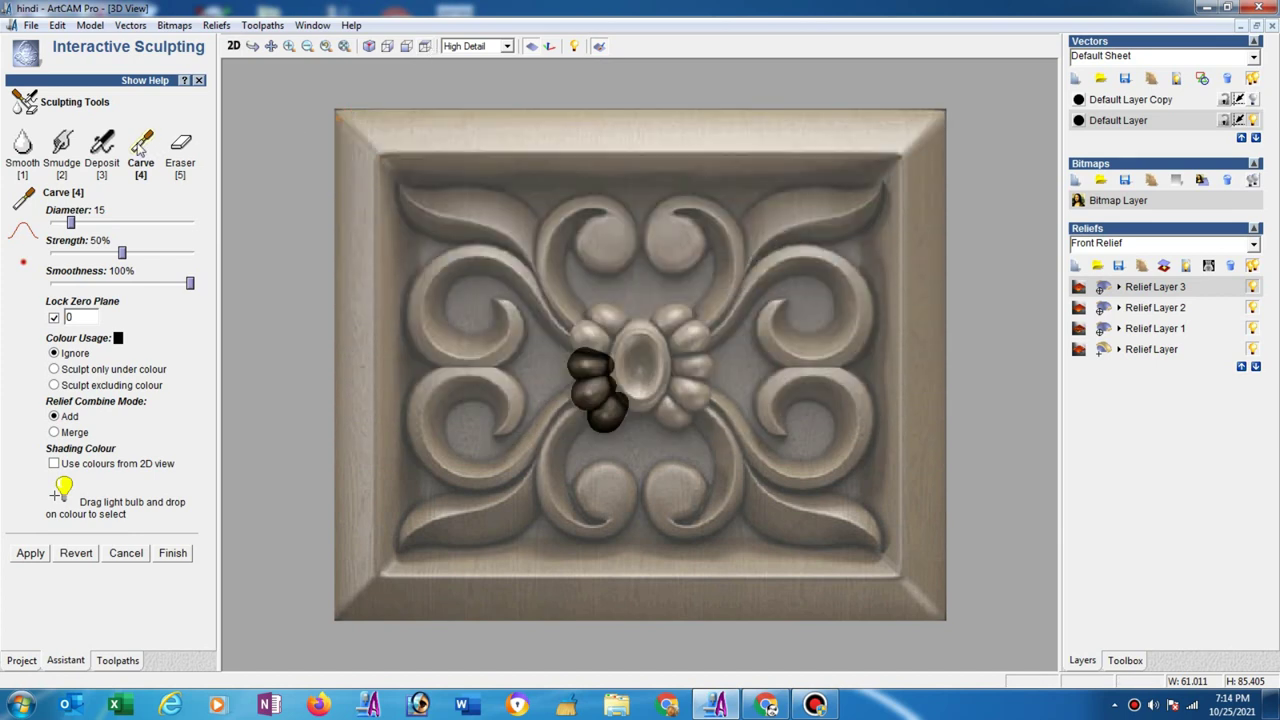
{"action": "left_click", "coordinate": [188, 225]}
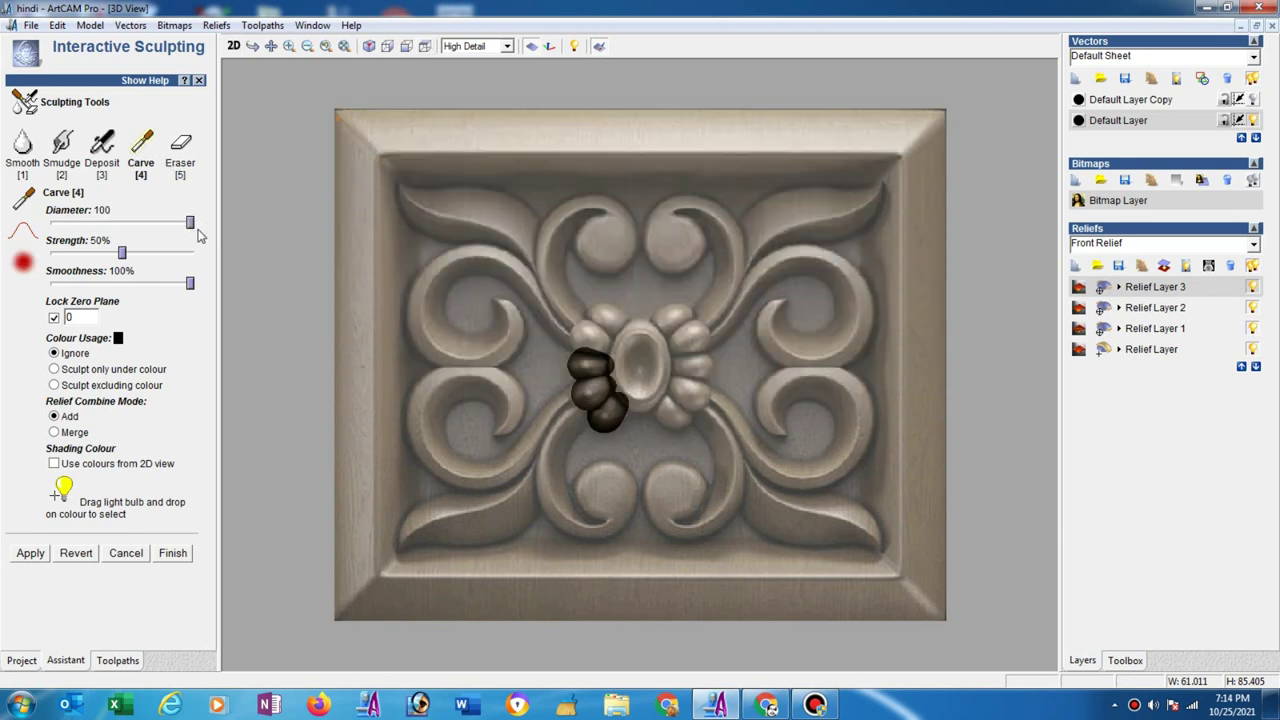
{"action": "left_click", "coordinate": [89, 253]}
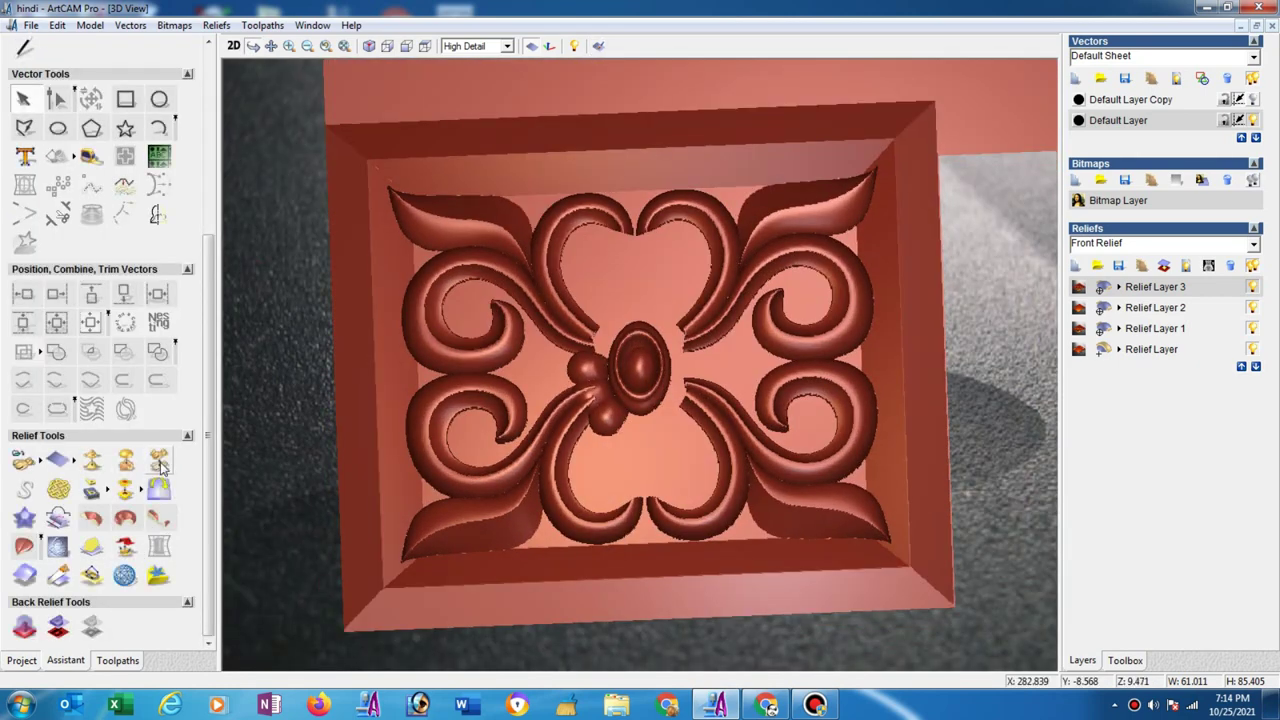
Mirror merge the beads left-over-right and bottom-over-top, then tile the 3D and 2D views vertically.
{"action": "left_click", "coordinate": [159, 463]}
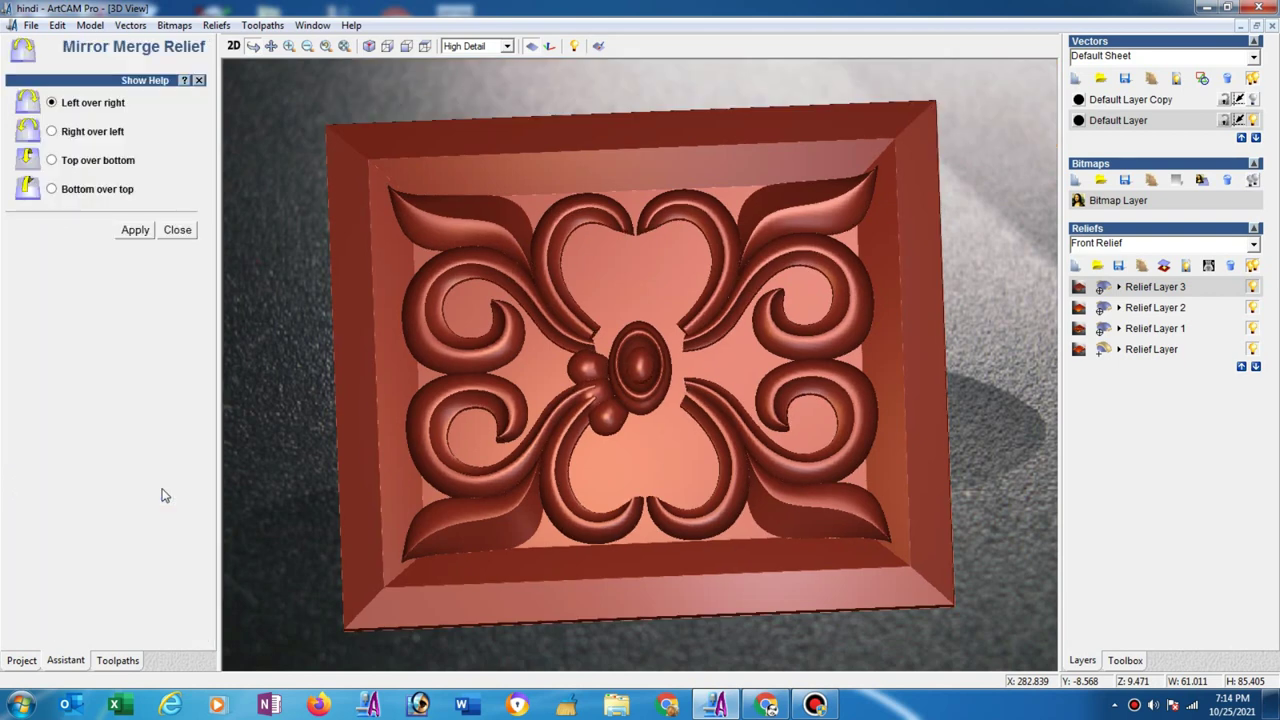
{"action": "left_click", "coordinate": [141, 233]}
{"action": "left_click", "coordinate": [53, 190]}
{"action": "key", "text": "Return"}
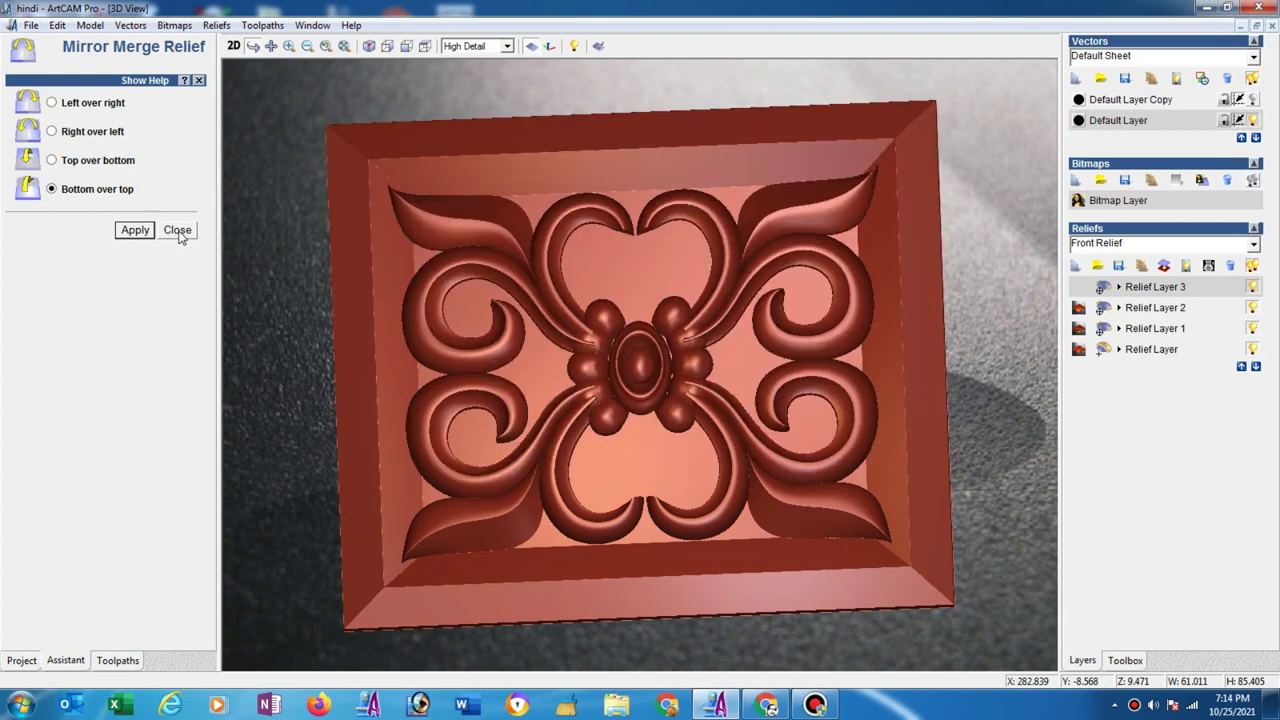
{"action": "left_click", "coordinate": [178, 231]}
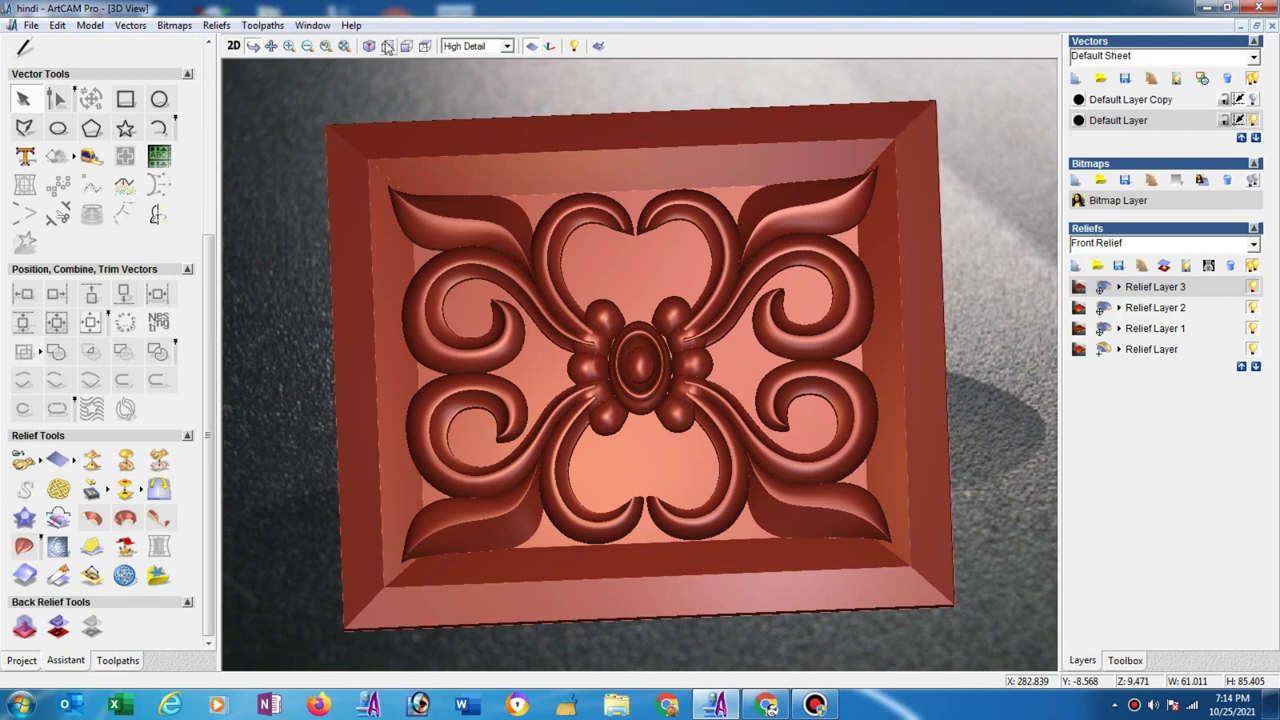
{"action": "left_click", "coordinate": [312, 25]}
{"action": "left_click", "coordinate": [345, 58]}
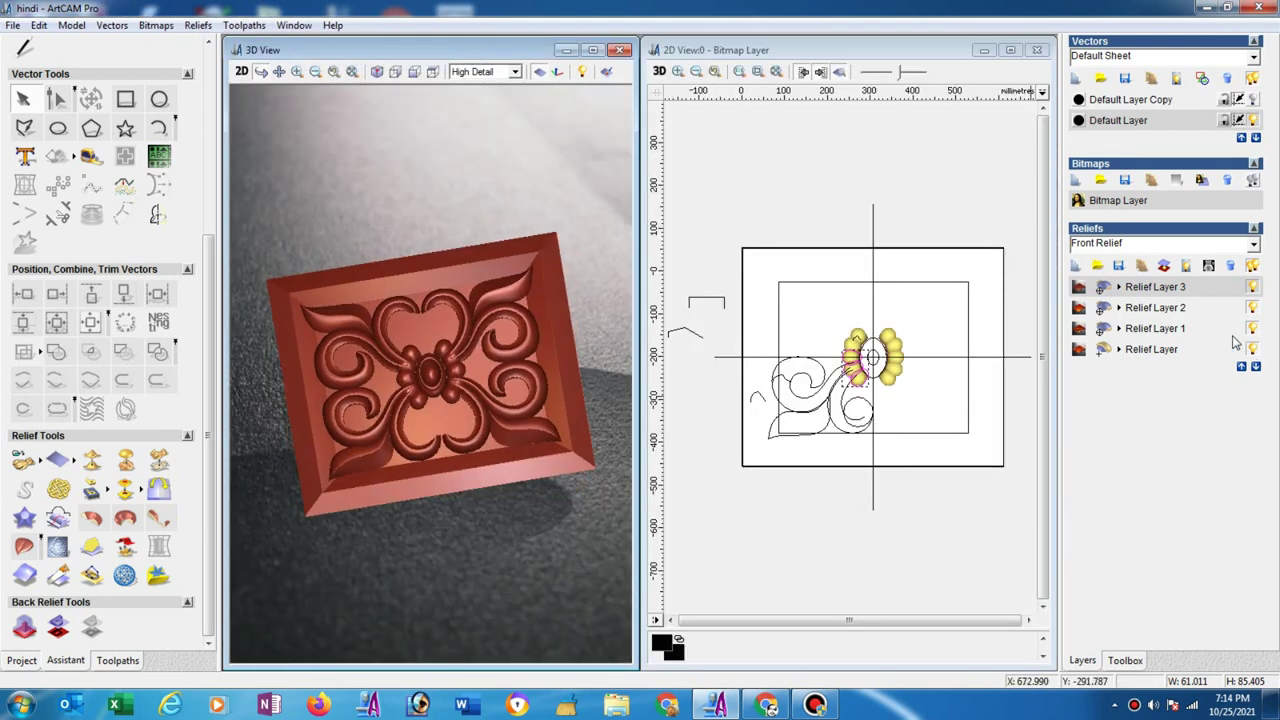
Make Relief Layer 1 active and set up Carve with Diameter 100 and Lock Zero Plane.
{"action": "left_click", "coordinate": [1168, 330]}
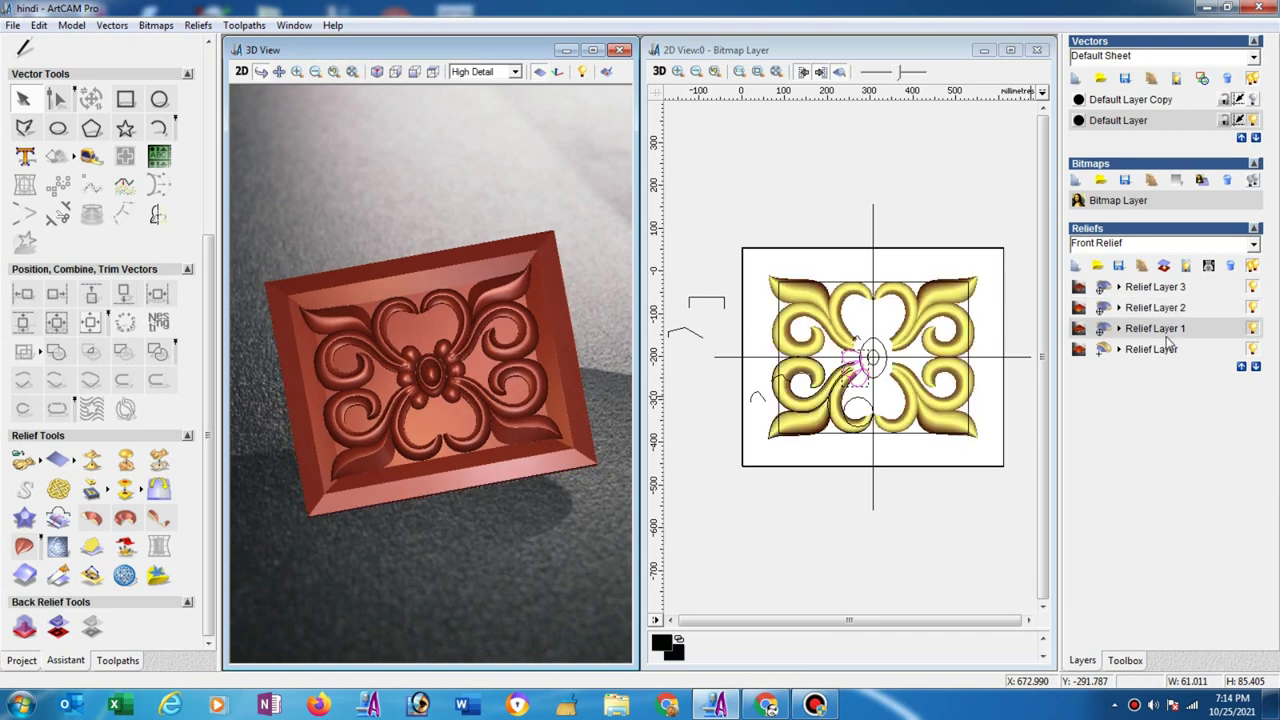
{"action": "left_click", "coordinate": [58, 547]}
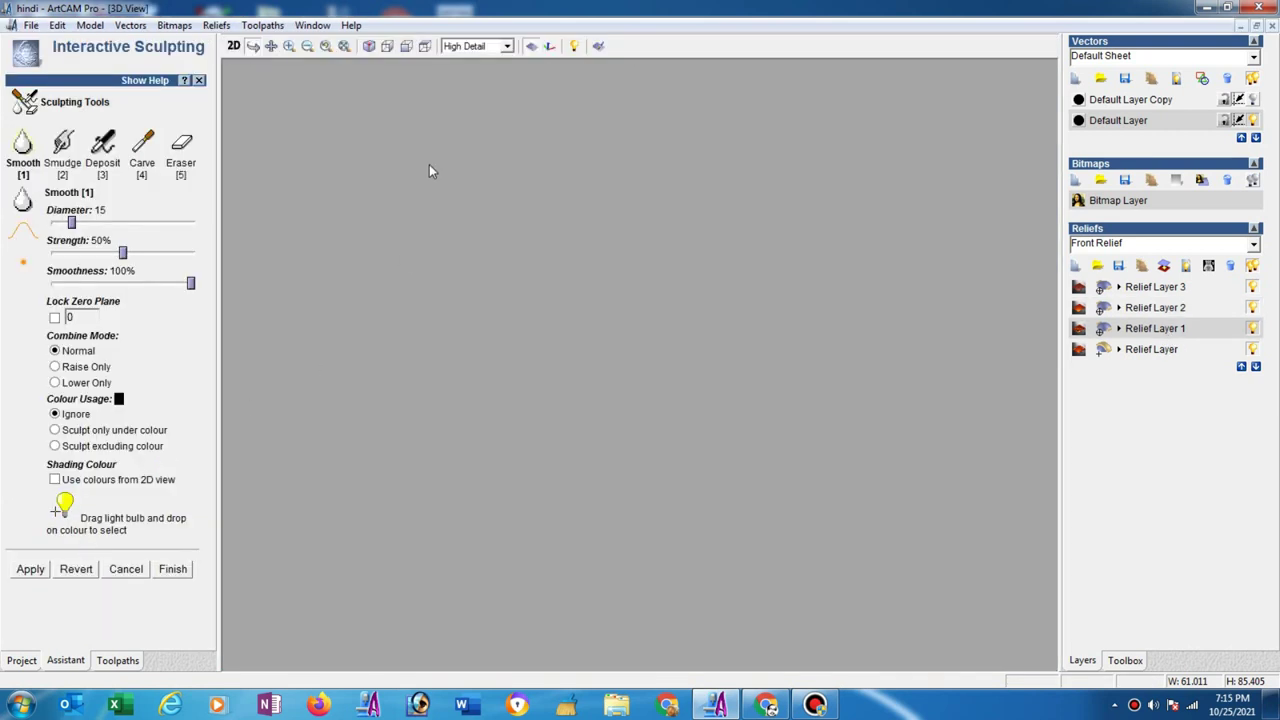
{"action": "left_click", "coordinate": [425, 50]}
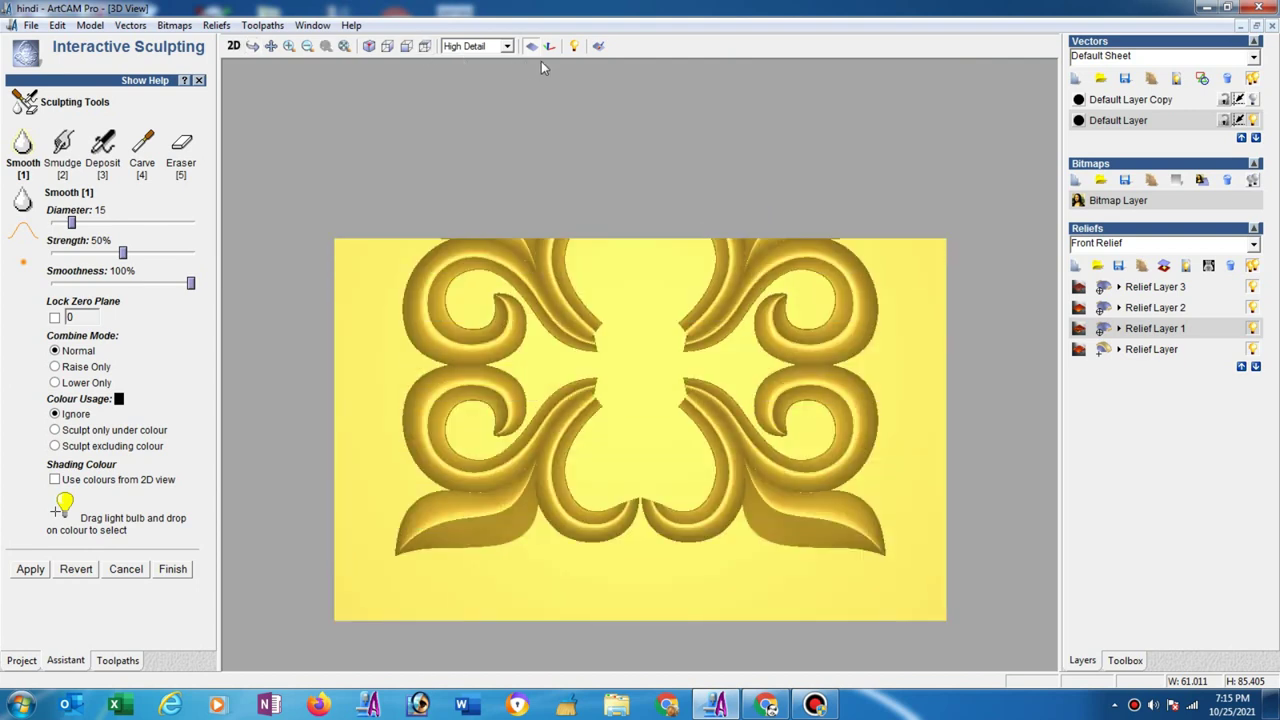
{"action": "left_click", "coordinate": [597, 47]}
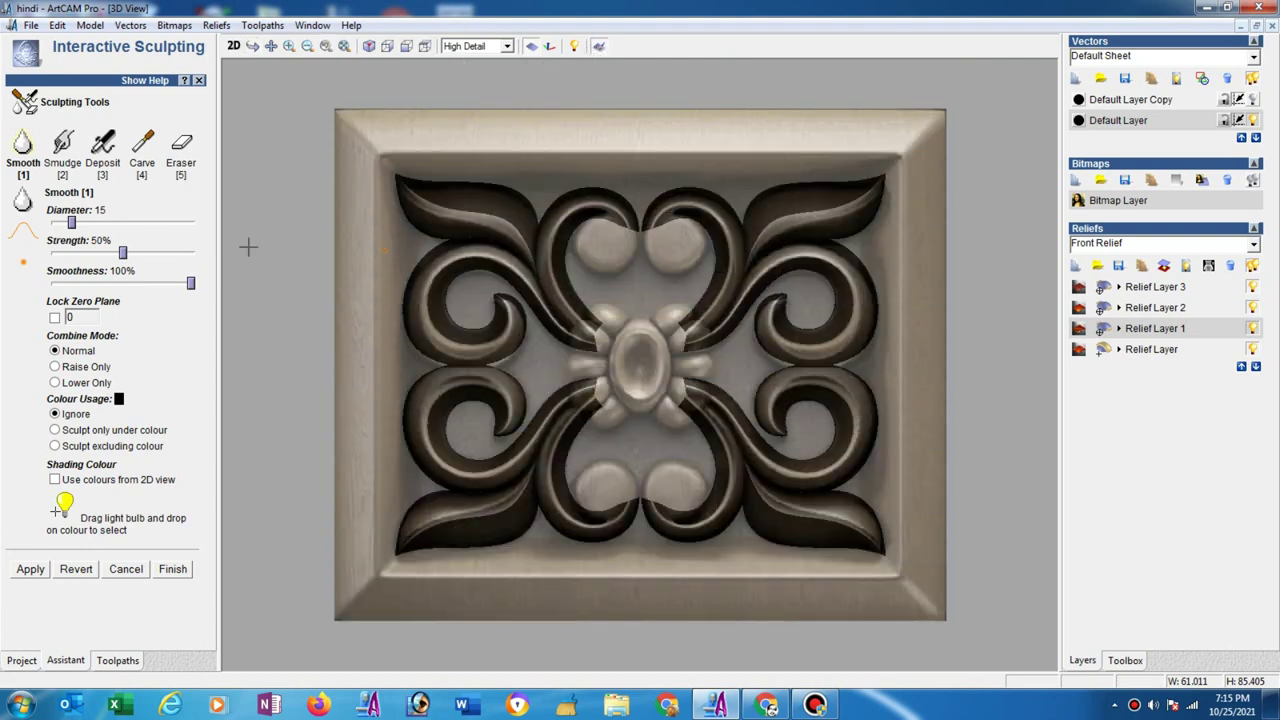
{"action": "left_click", "coordinate": [143, 150]}
{"action": "left_click", "coordinate": [192, 221]}
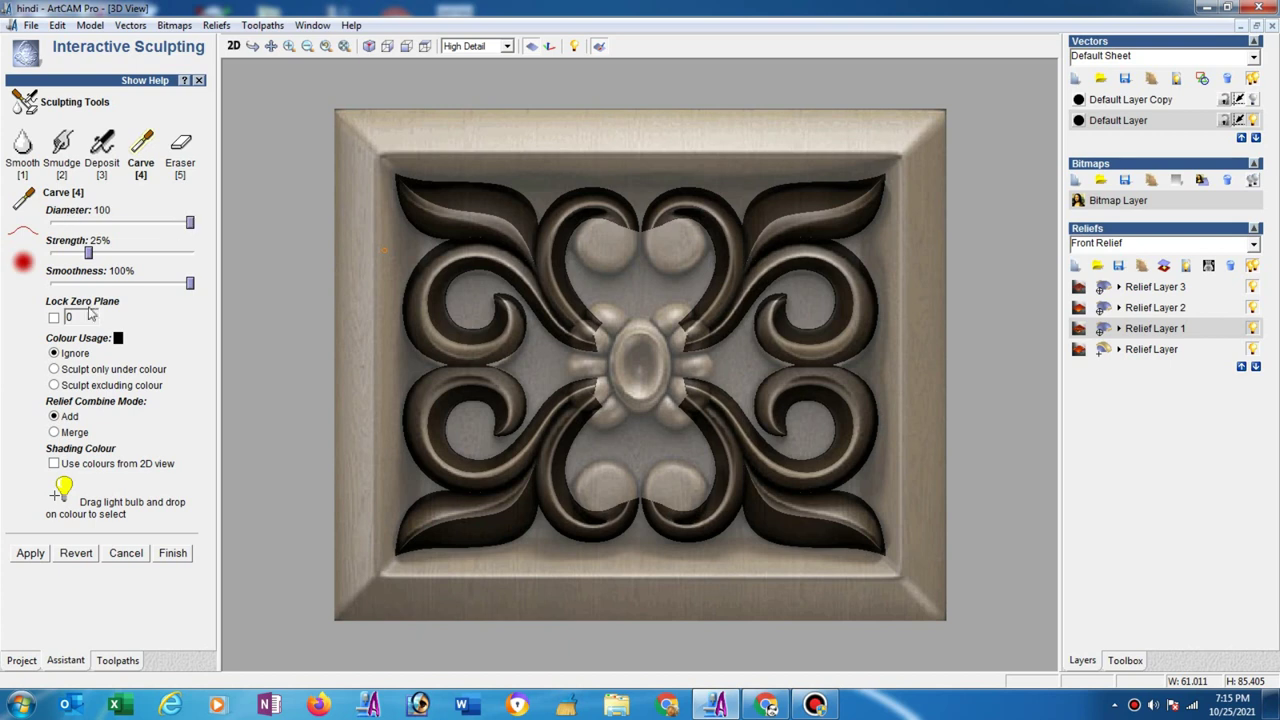
{"action": "left_click", "coordinate": [54, 318]}
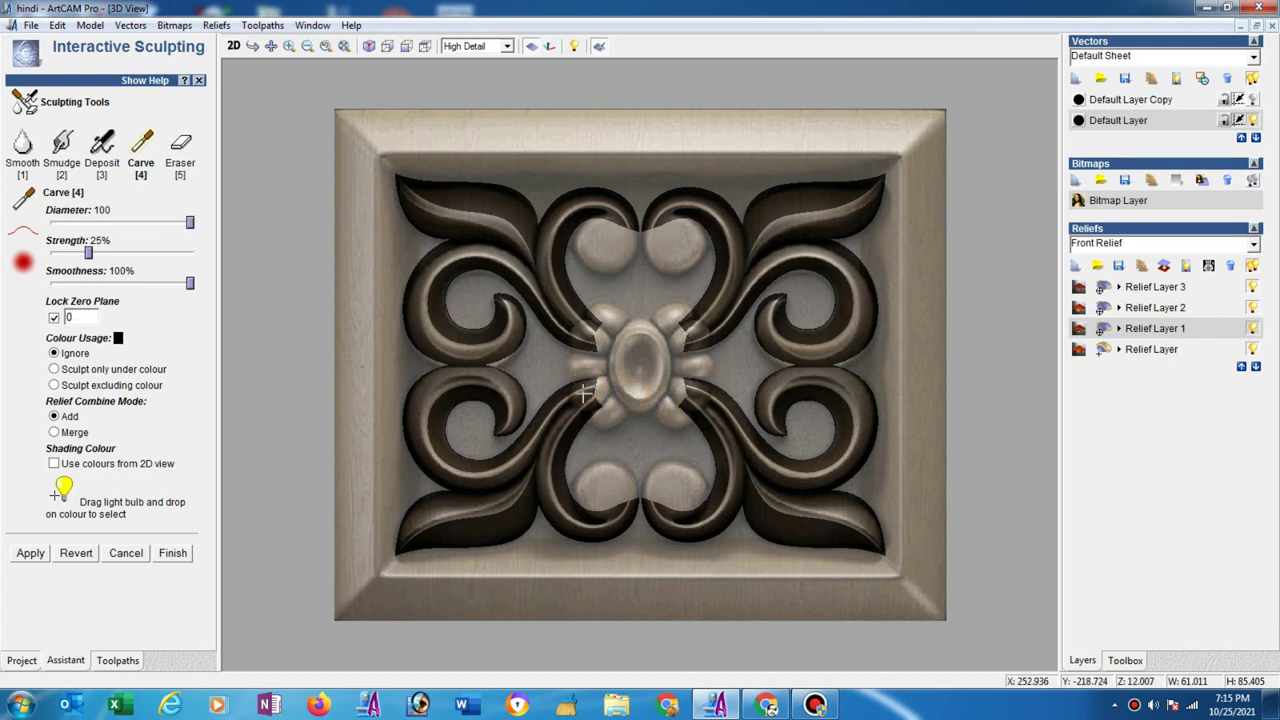
Carve down the scroll tip left of the central oval and finish sculpting.
{"action": "left_click_drag", "start_coordinate": [581, 388], "coordinate": [575, 408]}
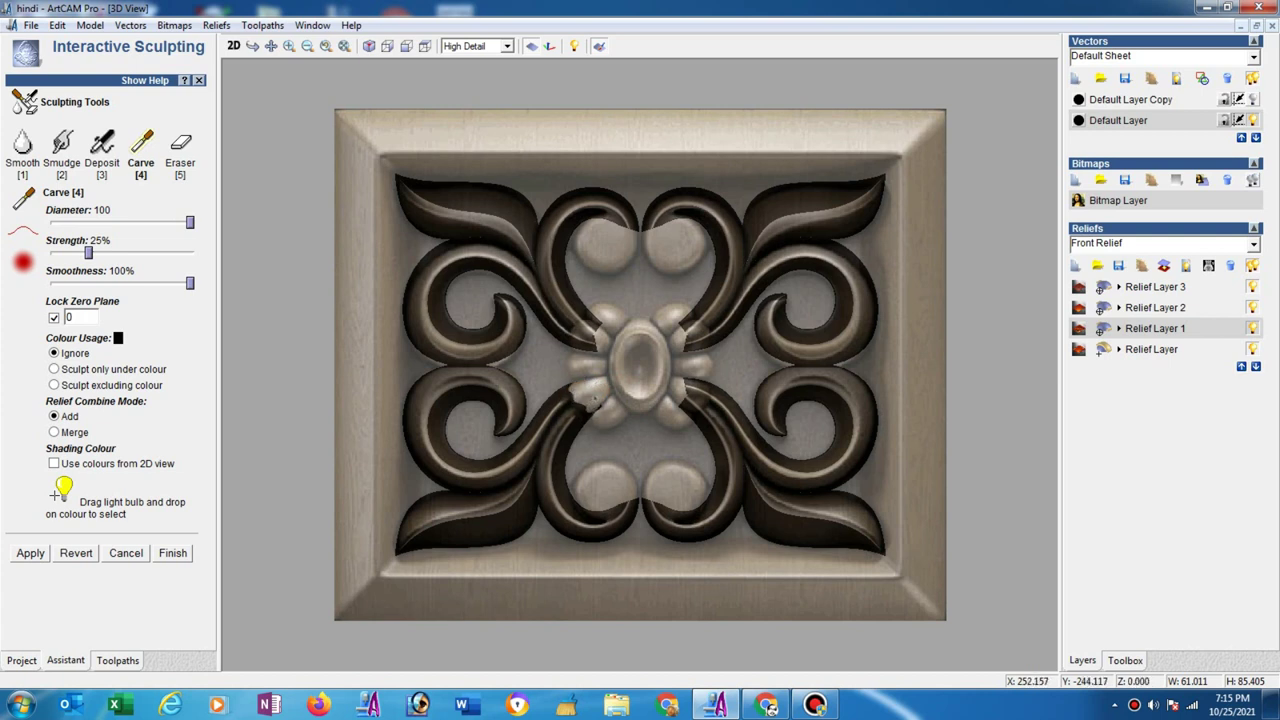
{"action": "left_click", "coordinate": [173, 554]}
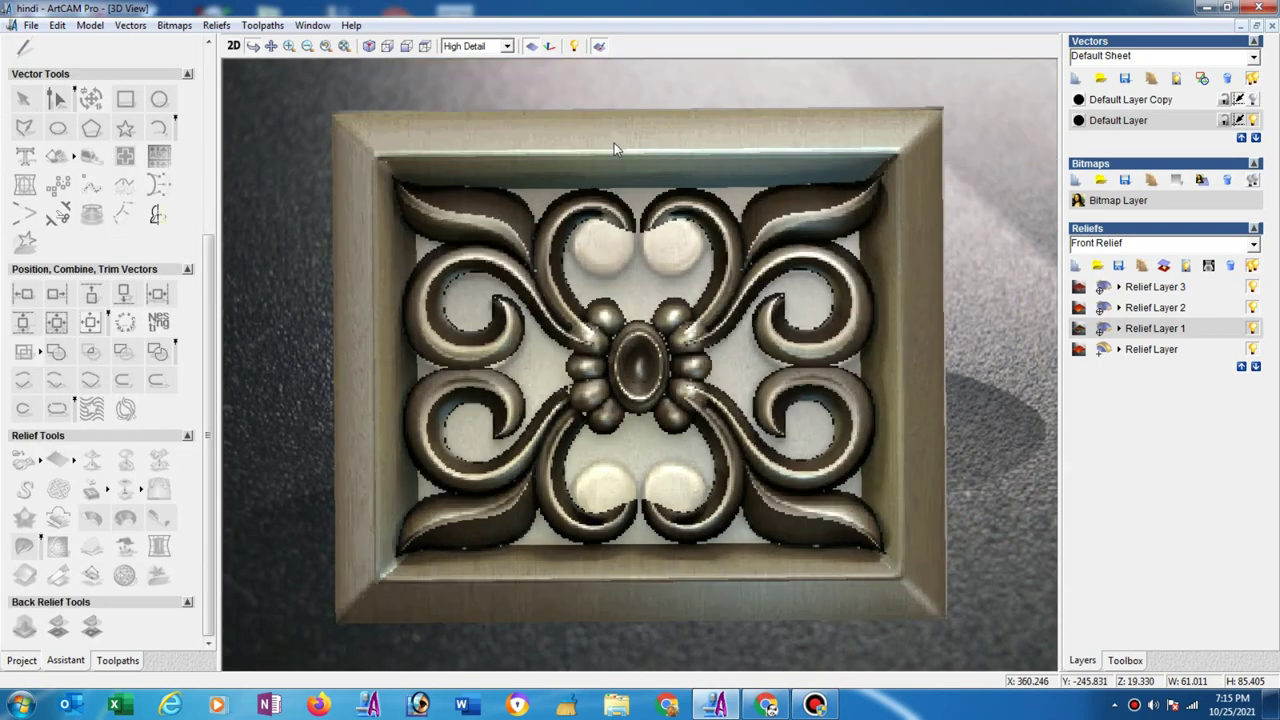
{"action": "left_click", "coordinate": [600, 48]}
{"action": "scroll", "coordinate": [684, 418], "scroll_direction": "up", "scroll_amount": 3}
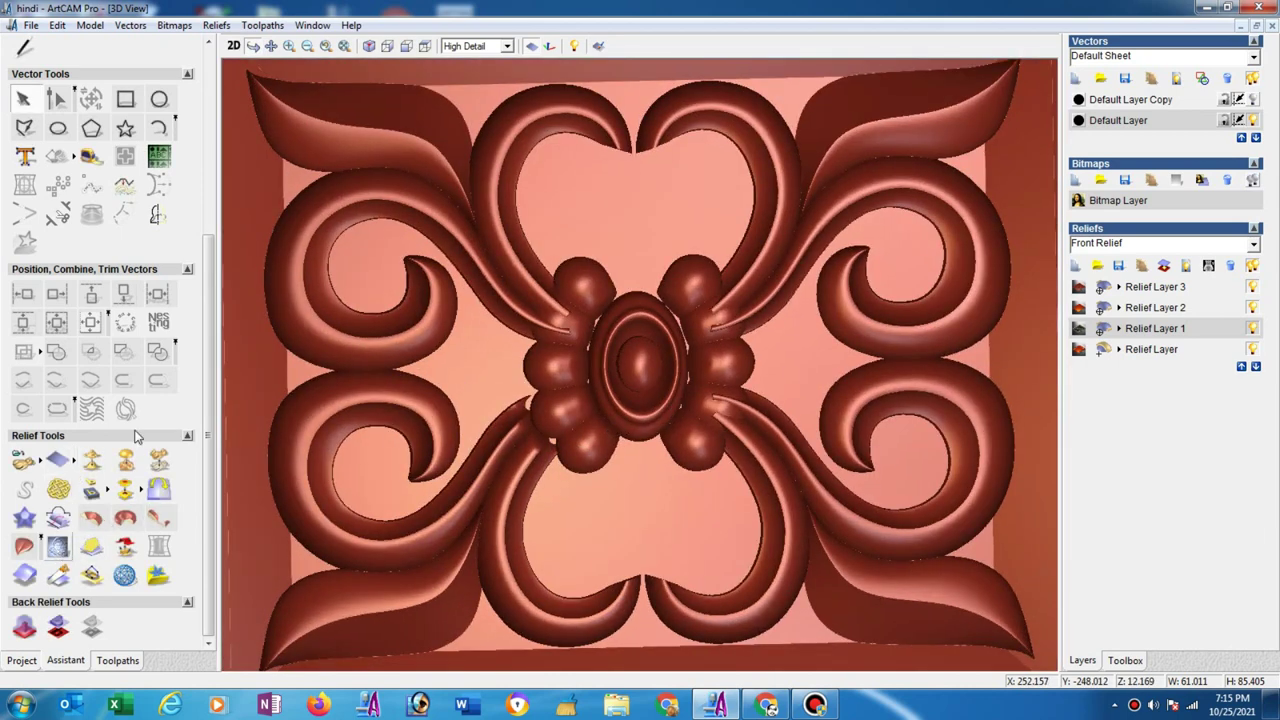
Smudge both ragged scroll tips near the centre at 6% strength with a 100 diameter brush.
{"action": "left_click", "coordinate": [64, 145]}
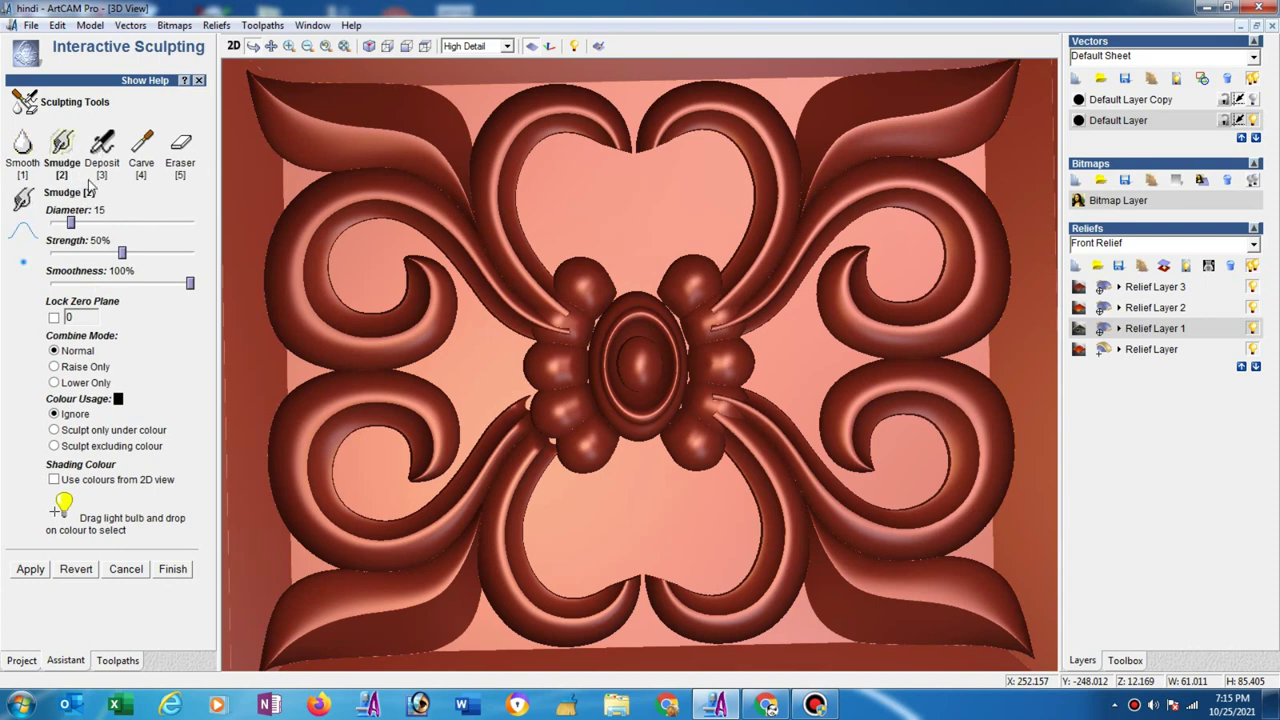
{"action": "left_click_drag", "start_coordinate": [122, 252], "coordinate": [62, 254]}
{"action": "left_click", "coordinate": [138, 222]}
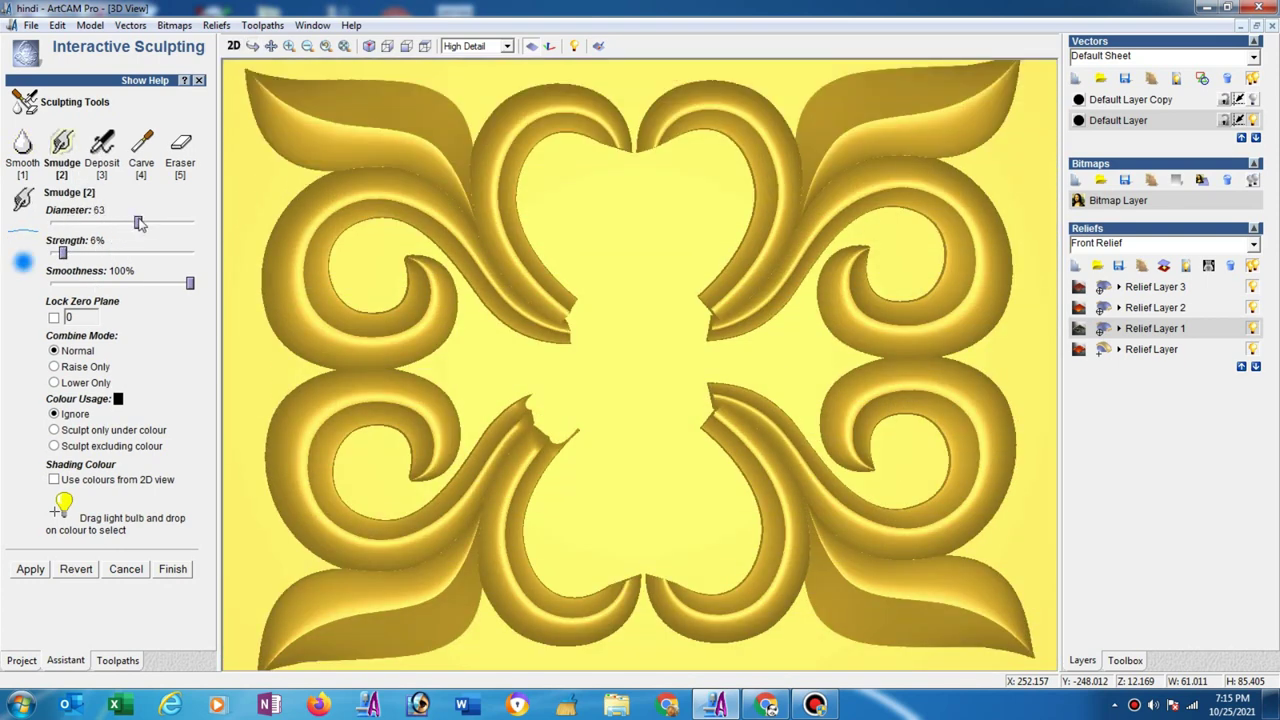
{"action": "left_click", "coordinate": [181, 228]}
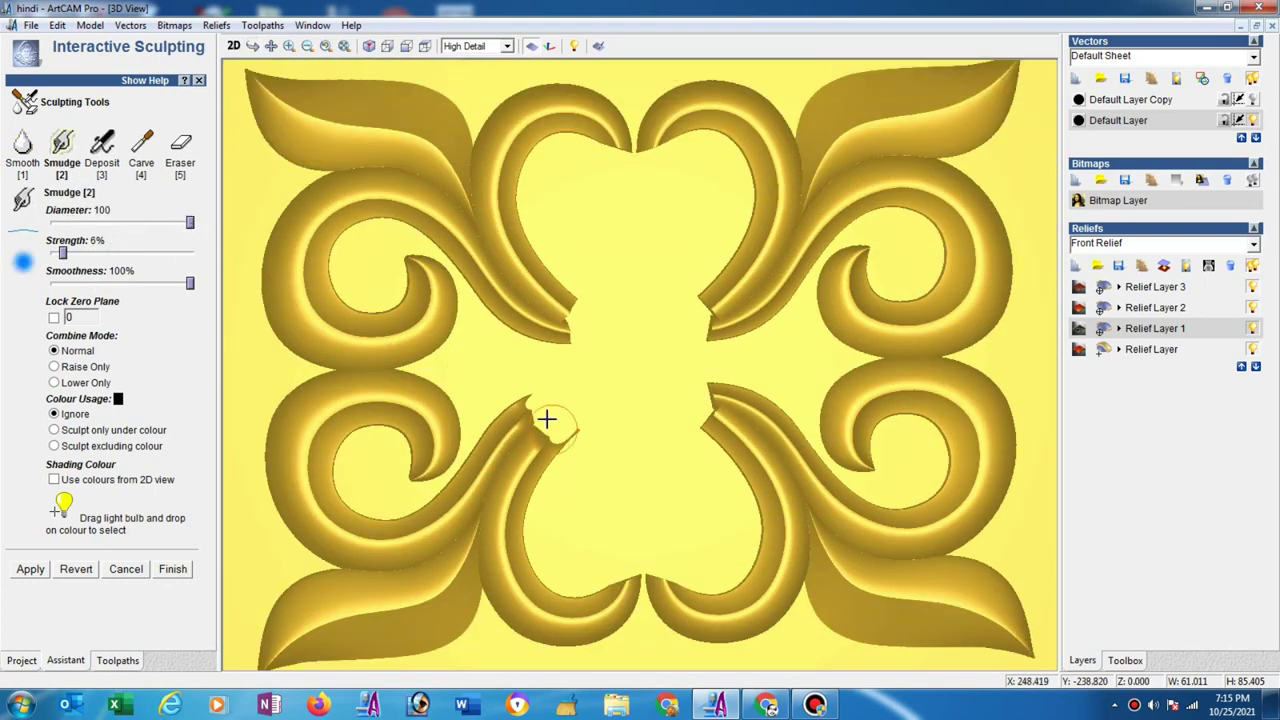
{"action": "mouse_move", "coordinate": [540, 403]}
{"action": "left_mouse_down"}
{"action": "mouse_move", "coordinate": [529, 409]}
{"action": "mouse_move", "coordinate": [557, 424]}
{"action": "left_mouse_up"}
{"action": "left_click_drag", "start_coordinate": [556, 425], "coordinate": [515, 430]}
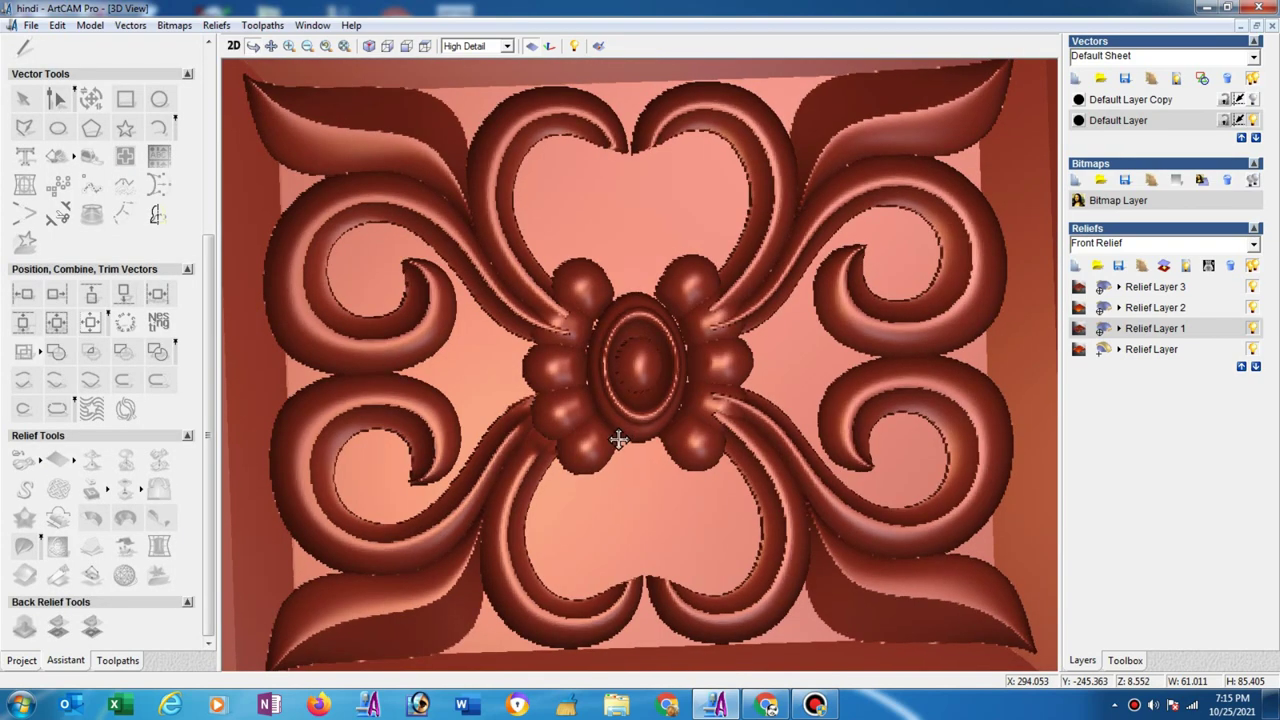
{"action": "left_click_drag", "start_coordinate": [619, 440], "coordinate": [607, 467]}
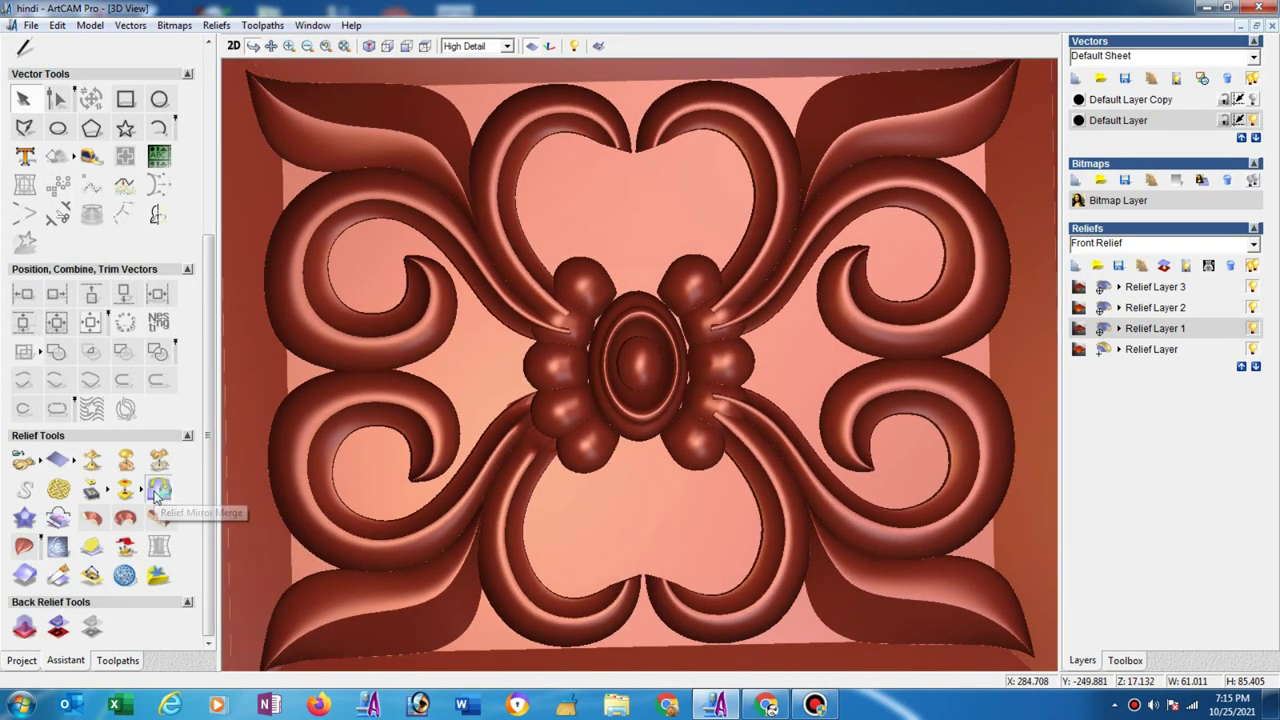
Mirror the relief left-over-right and bottom-over-top again, then make Relief Layer 3 active.
{"action": "left_click", "coordinate": [156, 493]}
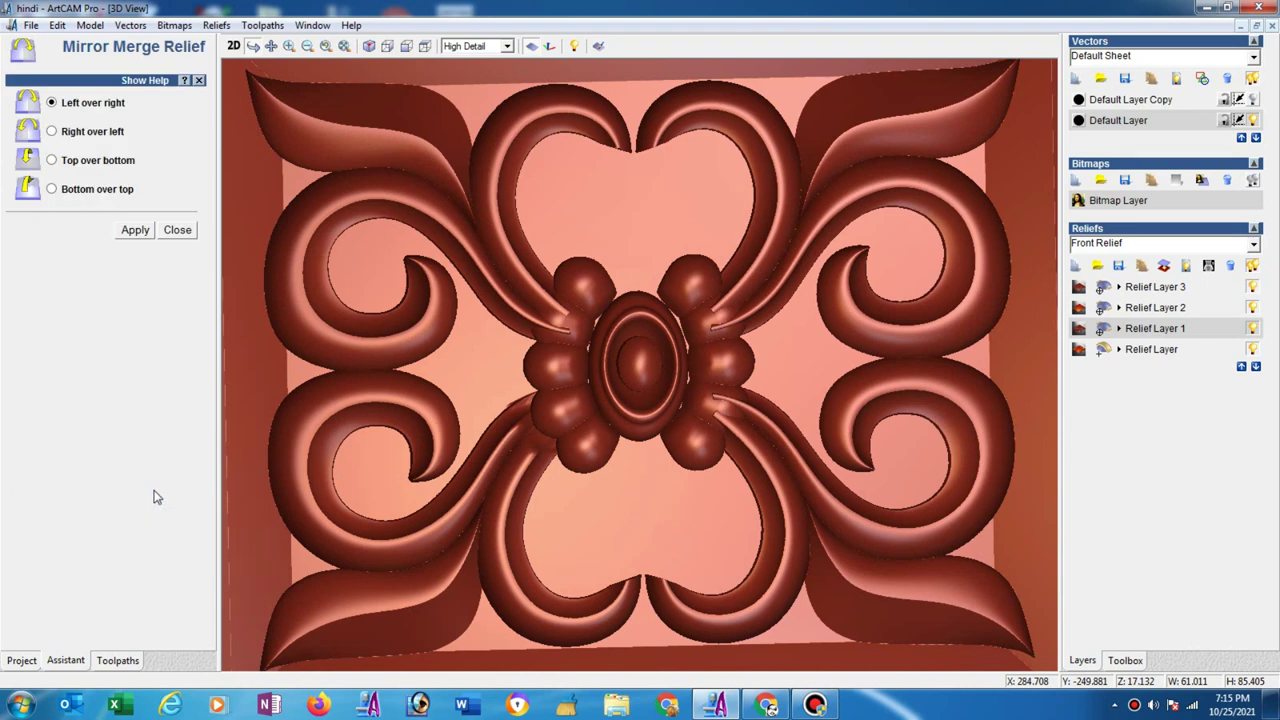
{"action": "left_click", "coordinate": [140, 231]}
{"action": "left_click", "coordinate": [51, 190]}
{"action": "key", "text": "Escape"}
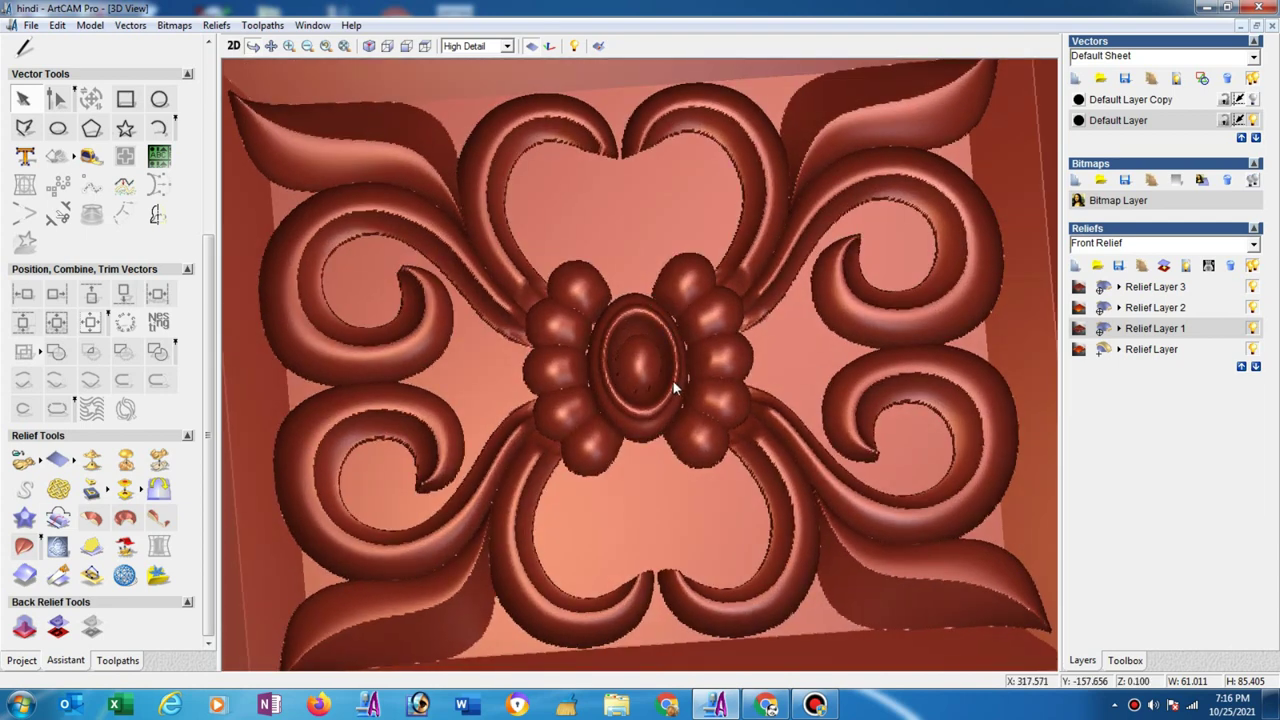
{"action": "scroll", "coordinate": [675, 388], "scroll_direction": "down", "scroll_amount": 2}
{"action": "left_click", "coordinate": [1154, 290]}
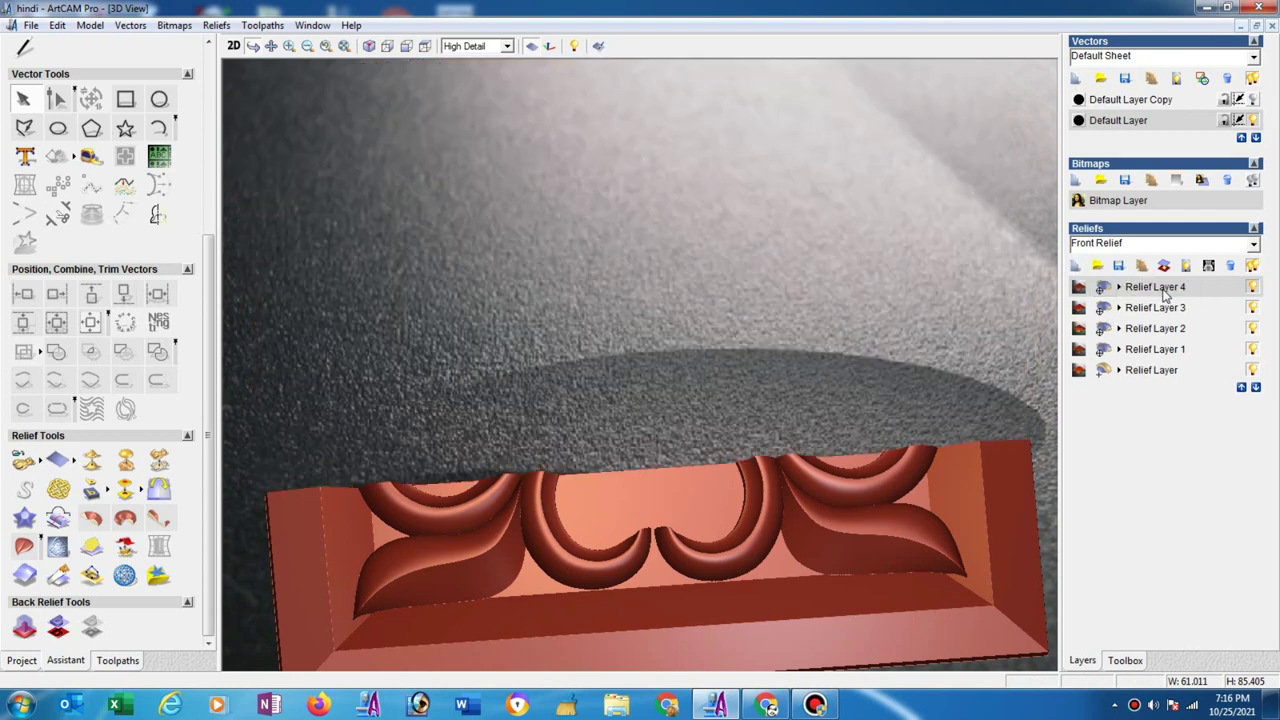
Return the 3D view to top-down and tile the 2D and 3D views vertically.
{"action": "left_click", "coordinate": [343, 46]}
{"action": "left_click", "coordinate": [312, 25]}
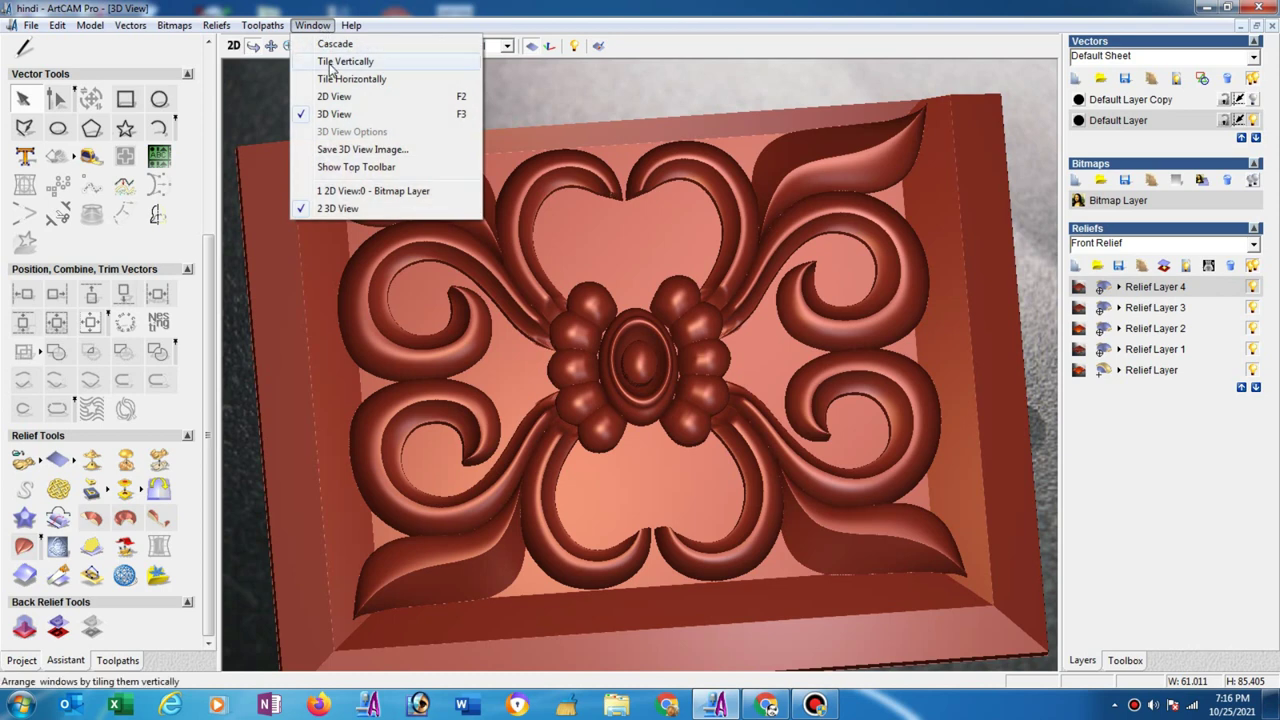
{"action": "left_click", "coordinate": [330, 62]}
Add a round 65° dome, start height 10, limited to 15, inside the small circle.
{"action": "left_click", "coordinate": [856, 408]}
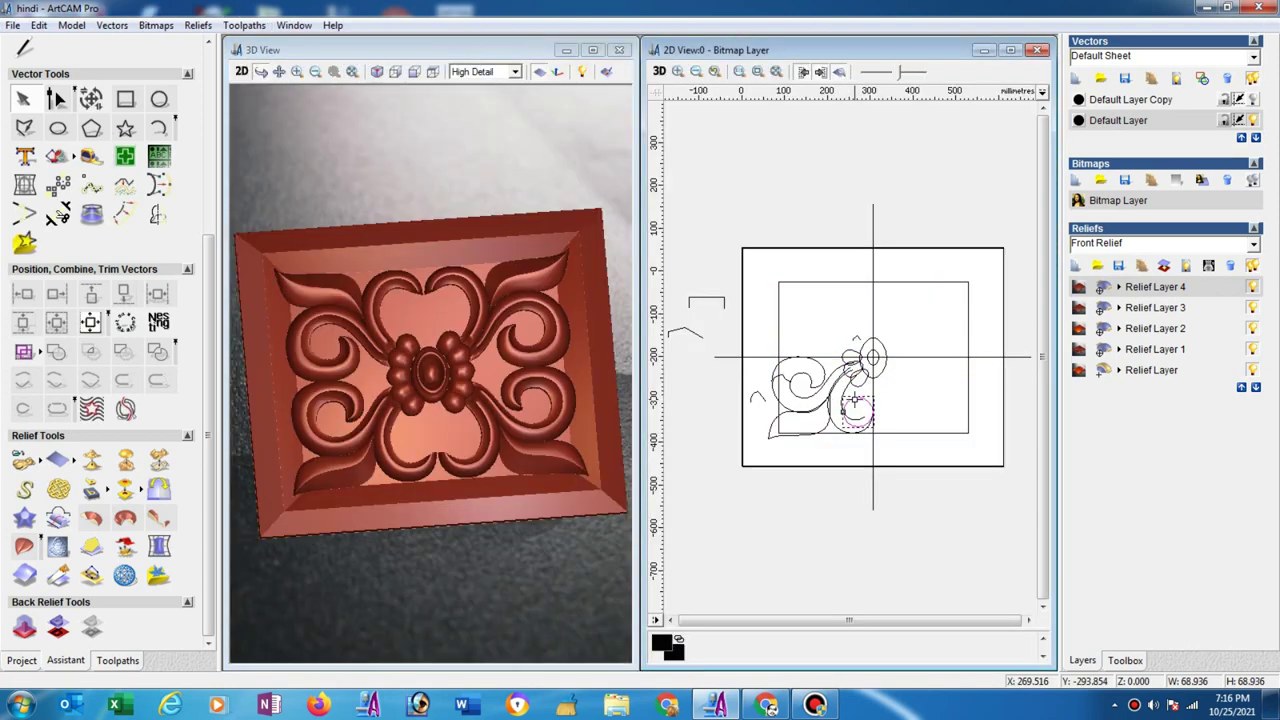
{"action": "right_click", "coordinate": [856, 404]}
{"action": "left_click", "coordinate": [900, 104]}
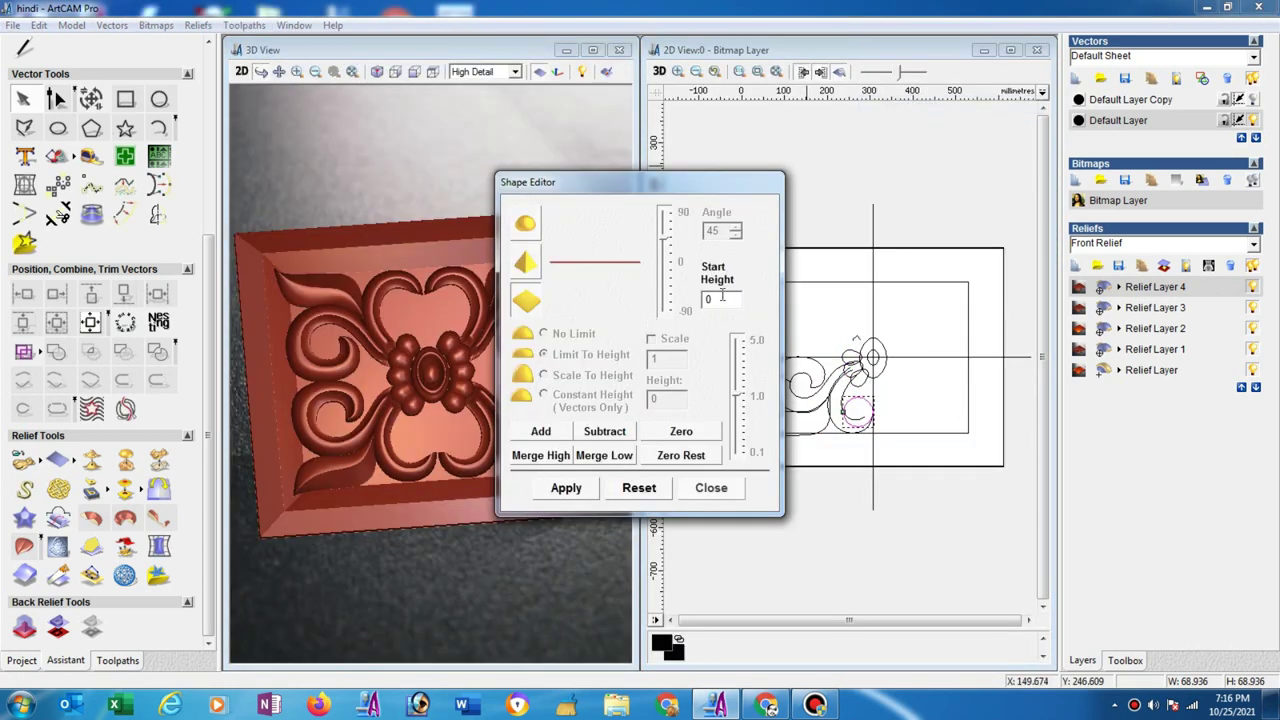
{"action": "type", "text": "1"}
{"action": "left_click", "coordinate": [527, 224]}
{"action": "left_click", "coordinate": [545, 355]}
{"action": "key", "text": "Tab"}
{"action": "type", "text": "15"}
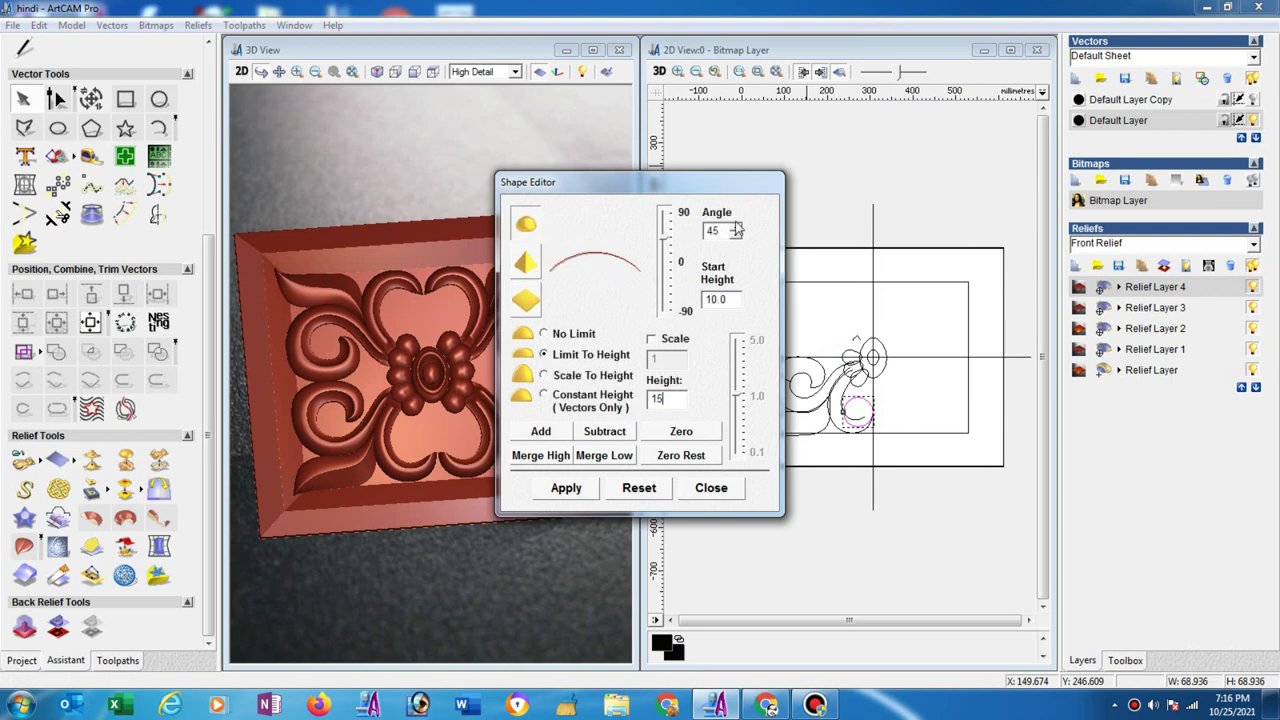
{"action": "left_click_drag", "start_coordinate": [736, 230], "coordinate": [690, 234]}
{"action": "type", "text": "65"}
{"action": "left_click", "coordinate": [549, 436]}
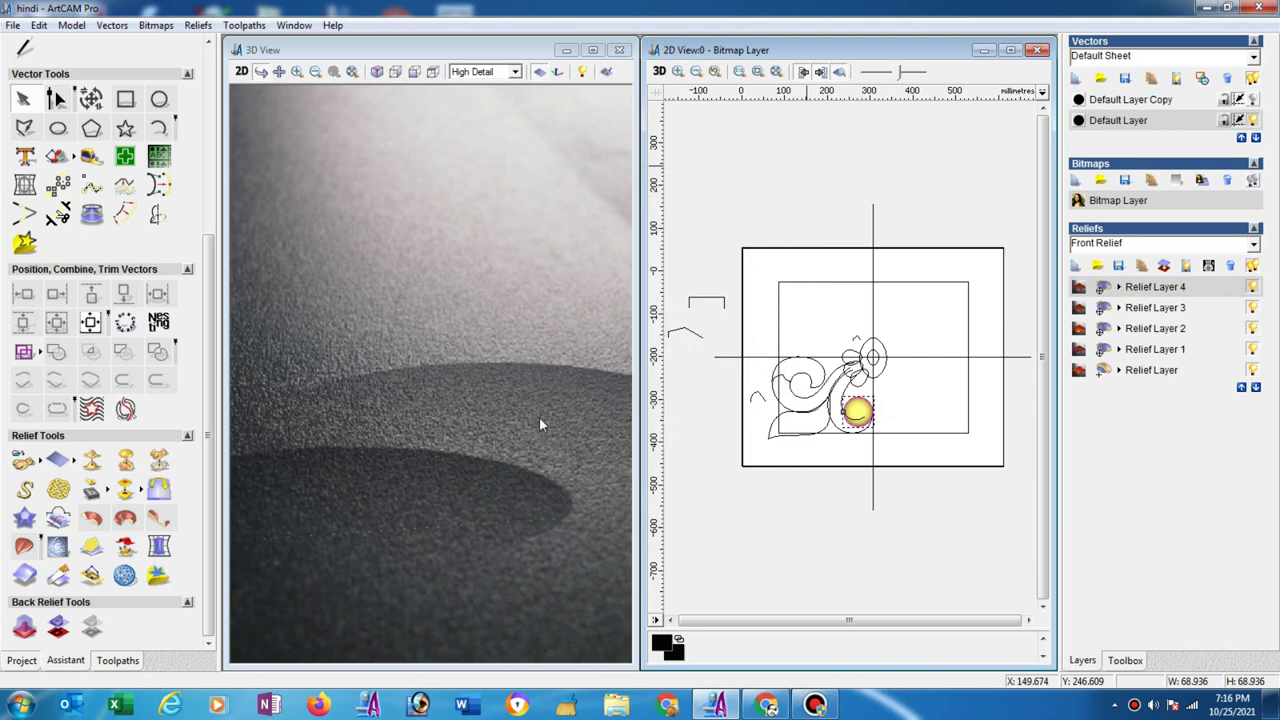
{"action": "mouse_move", "coordinate": [540, 420]}
{"action": "left_mouse_down"}
{"action": "mouse_move", "coordinate": [404, 400]}
{"action": "mouse_move", "coordinate": [335, 481]}
{"action": "left_mouse_up"}
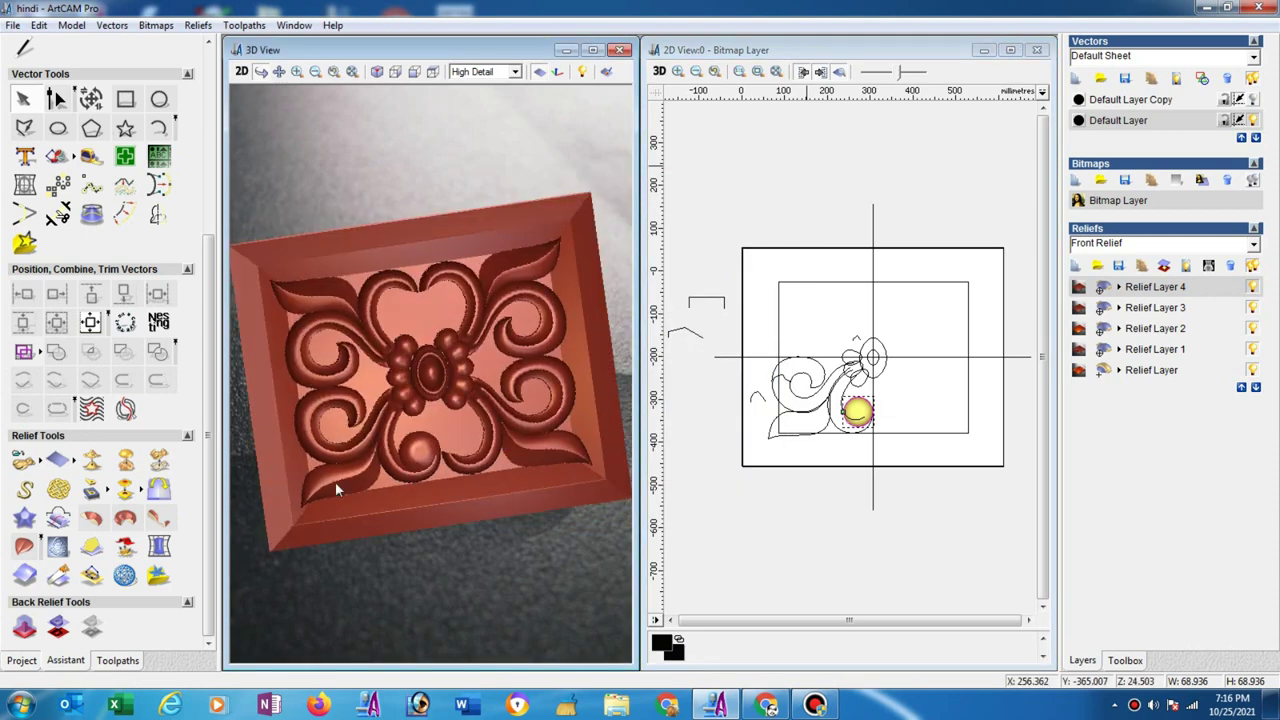
Cancel Scale Relief Height and merge the visible relief layers into Merged Layer 1.
{"action": "left_click", "coordinate": [158, 460]}
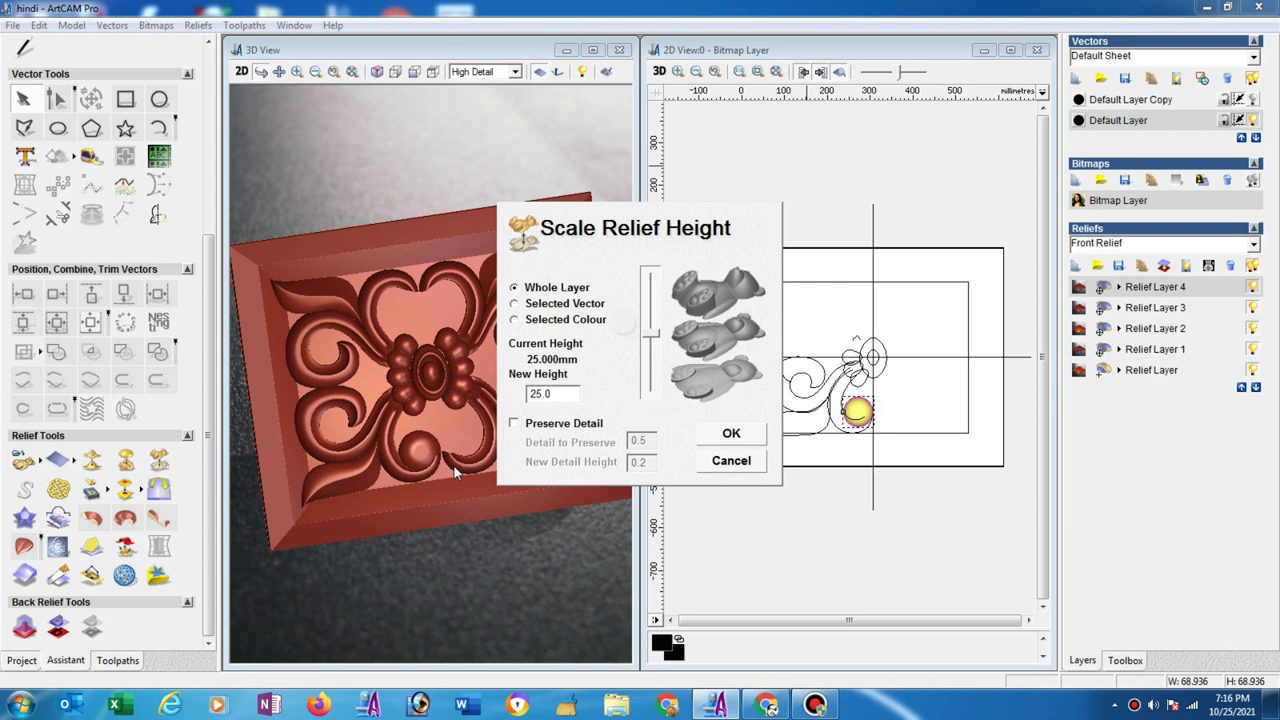
{"action": "left_click", "coordinate": [733, 465]}
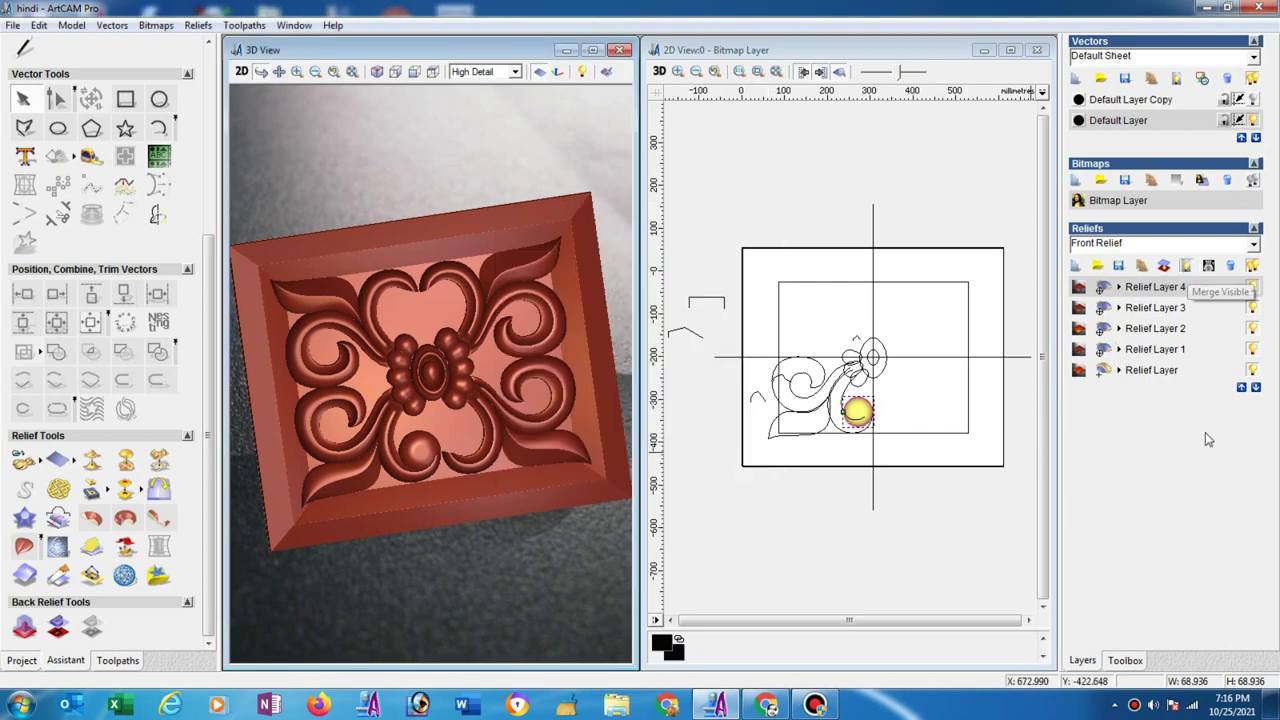
{"action": "left_click", "coordinate": [1187, 267]}
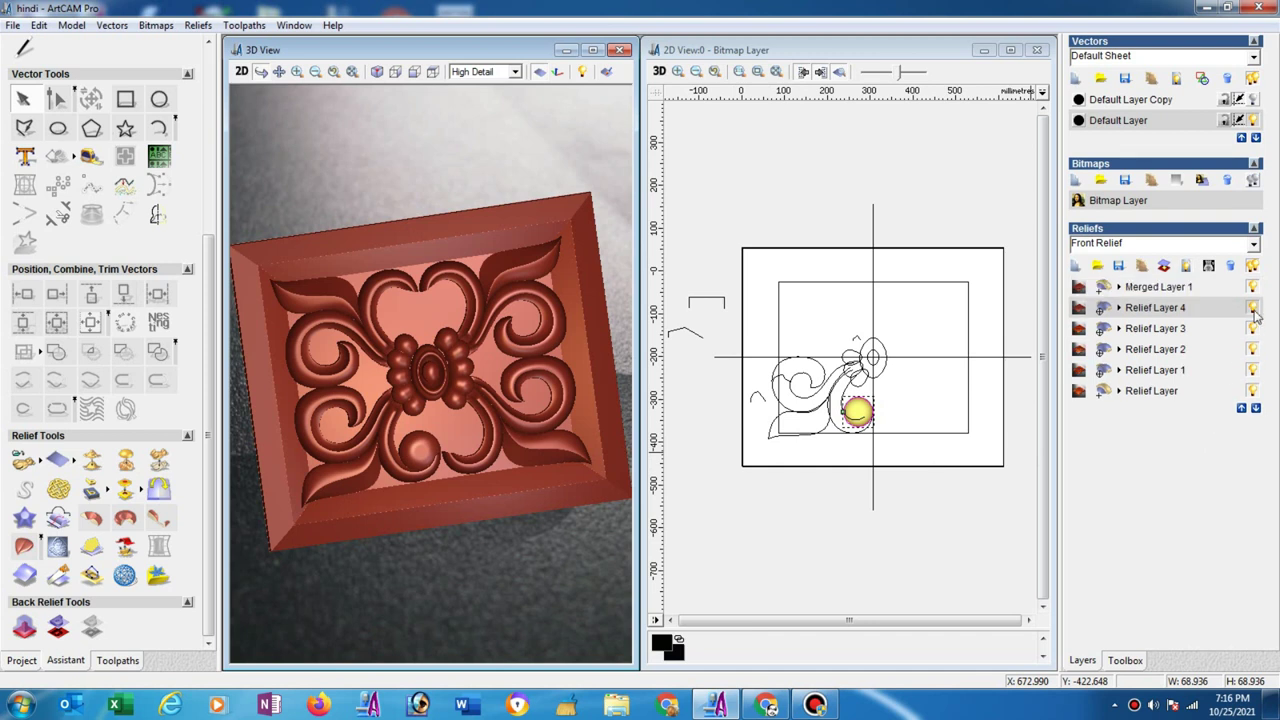
Hide Relief Layers 4, 3, 2, 1 and the base layer, and make Merged Layer 1 active.
{"action": "left_click", "coordinate": [1252, 307]}
{"action": "left_click", "coordinate": [1252, 328]}
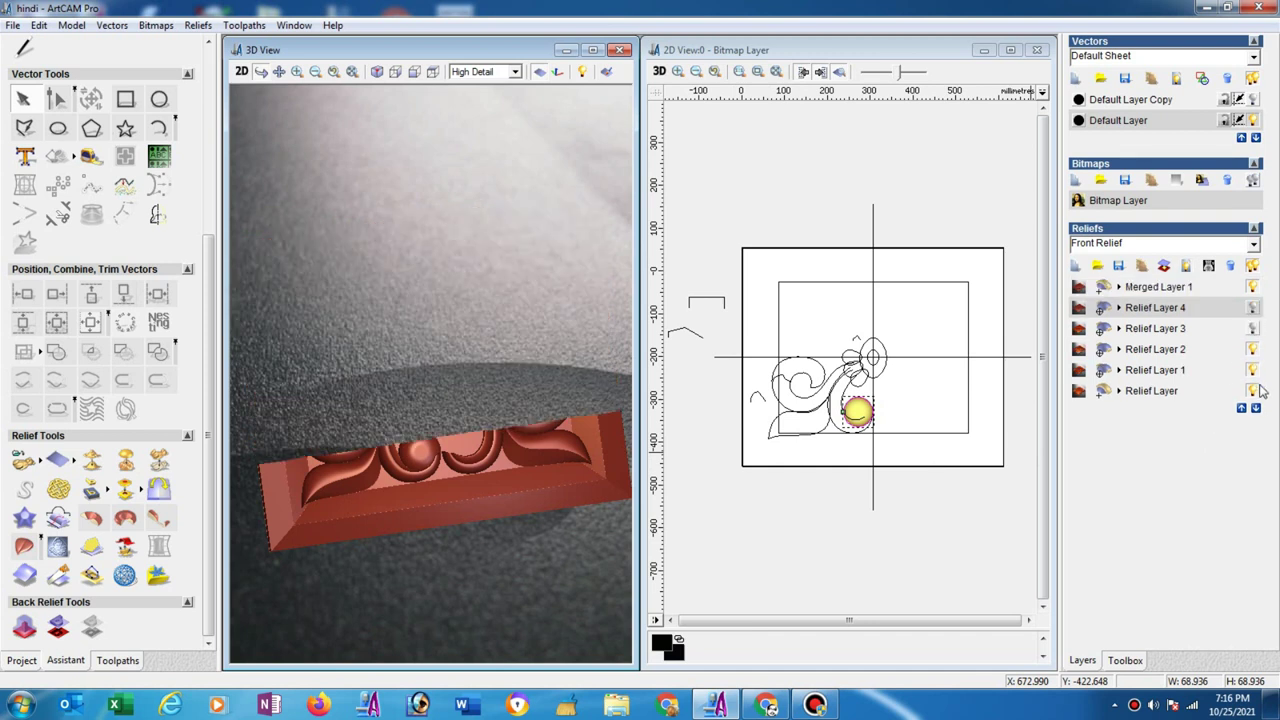
{"action": "left_click", "coordinate": [1252, 349]}
{"action": "left_click", "coordinate": [1252, 370]}
{"action": "left_click", "coordinate": [1252, 391]}
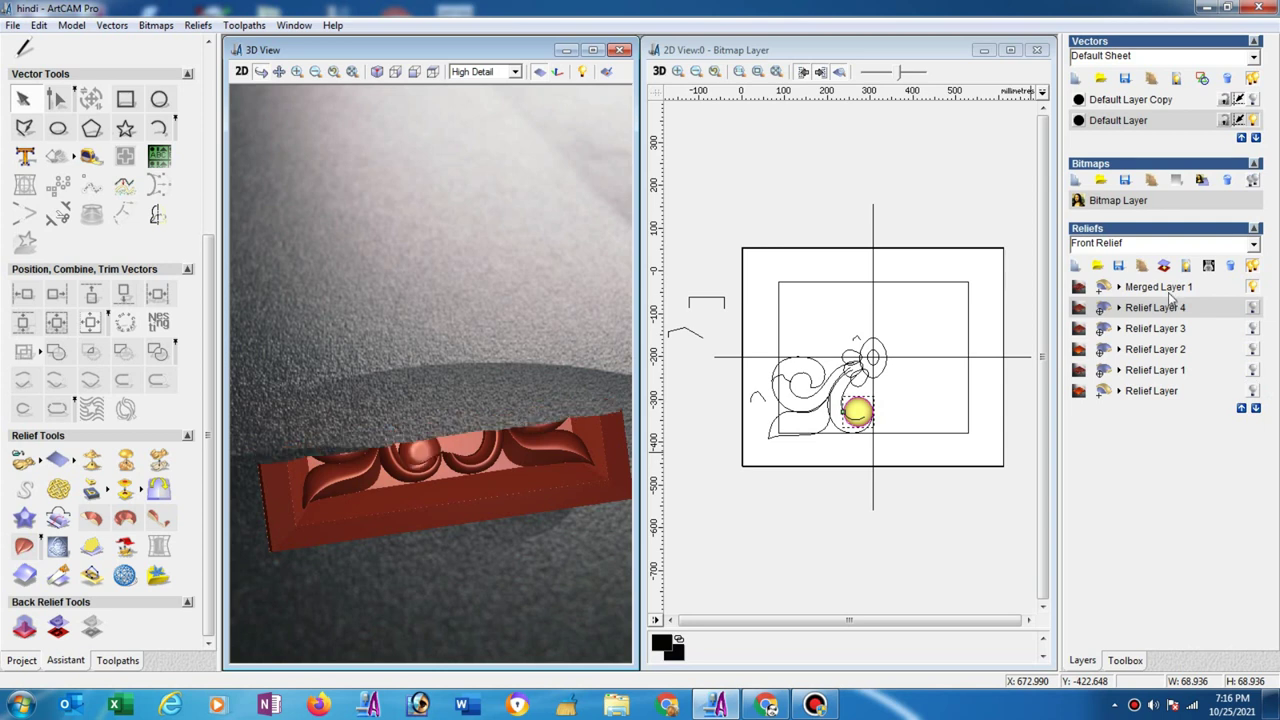
{"action": "left_click", "coordinate": [1158, 287]}
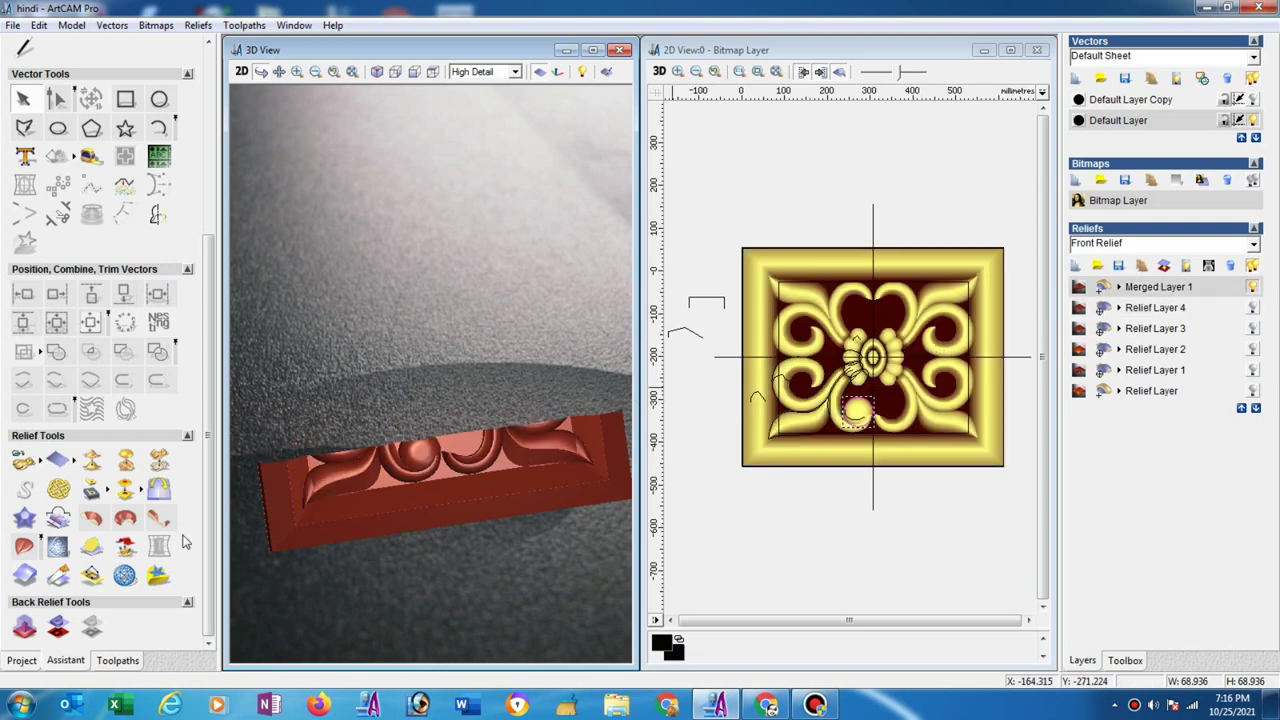
{"action": "left_click", "coordinate": [60, 548]}
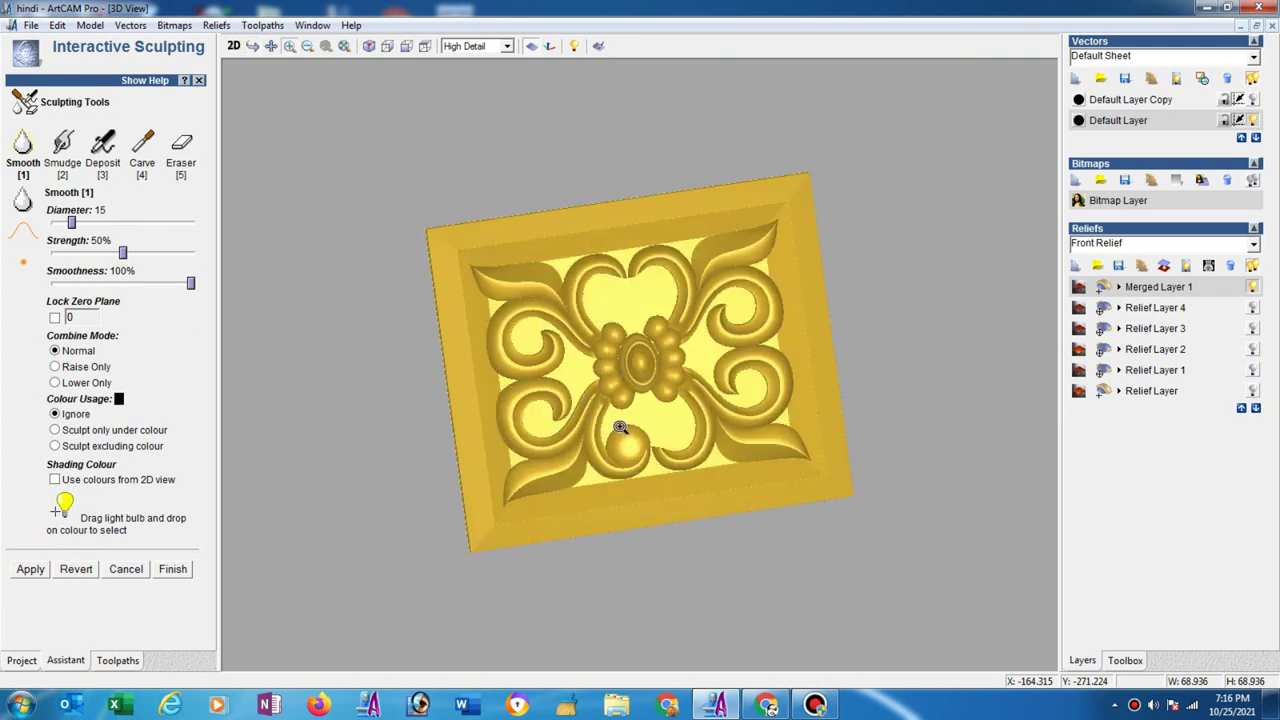
Zoom in on the ball and set up the Smudge brush at diameter 45.
{"action": "left_click_drag", "start_coordinate": [620, 427], "coordinate": [686, 477]}
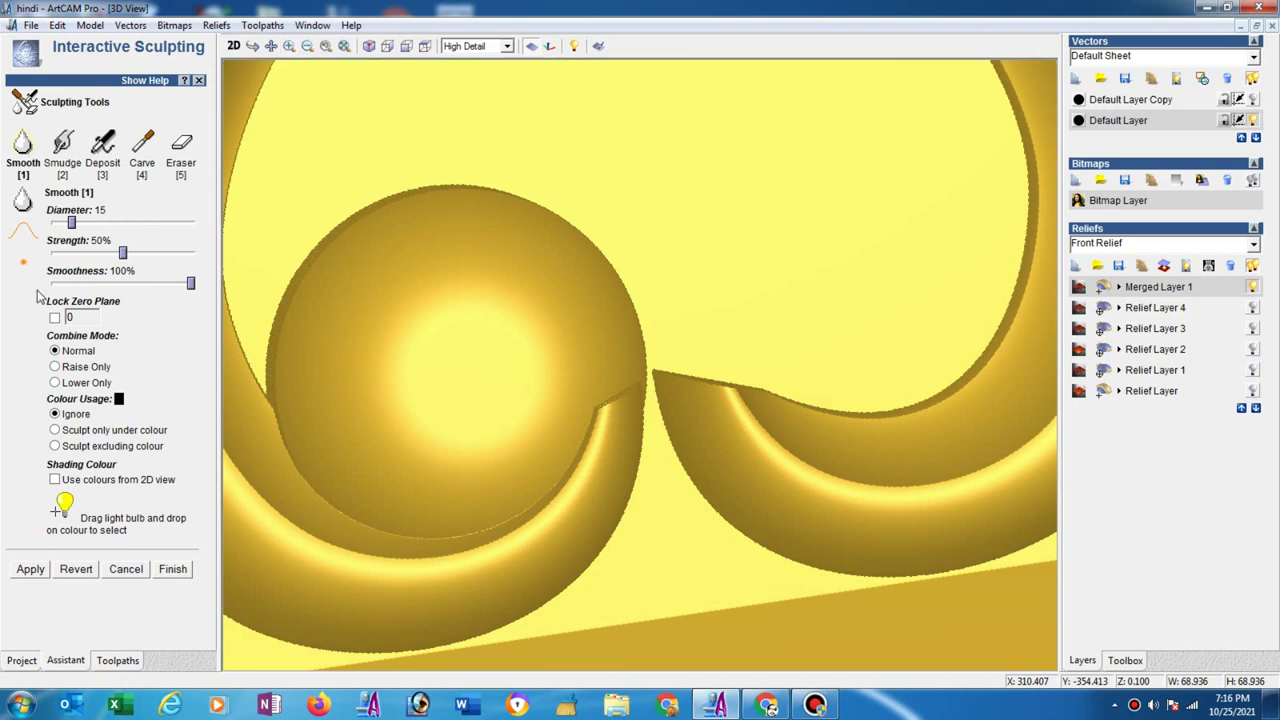
{"action": "left_click", "coordinate": [55, 383]}
{"action": "left_click_drag", "start_coordinate": [82, 254], "coordinate": [70, 254]}
{"action": "left_click", "coordinate": [118, 222]}
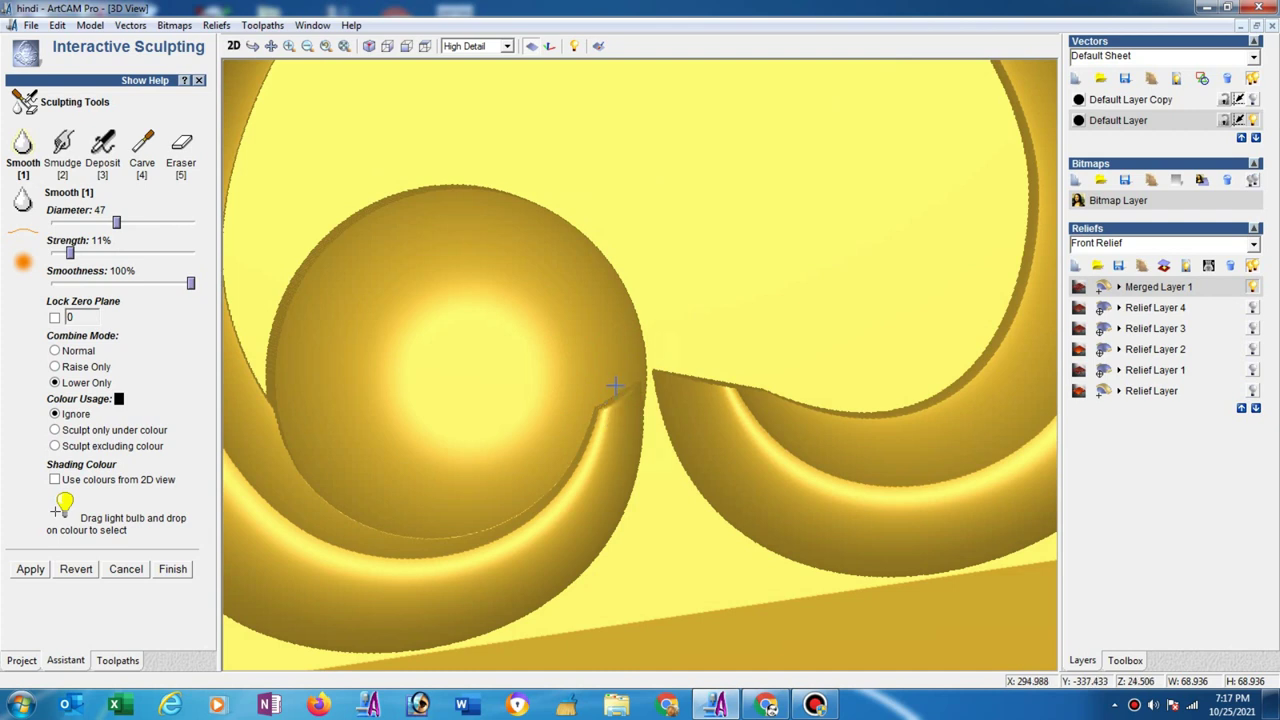
{"action": "left_click", "coordinate": [62, 155]}
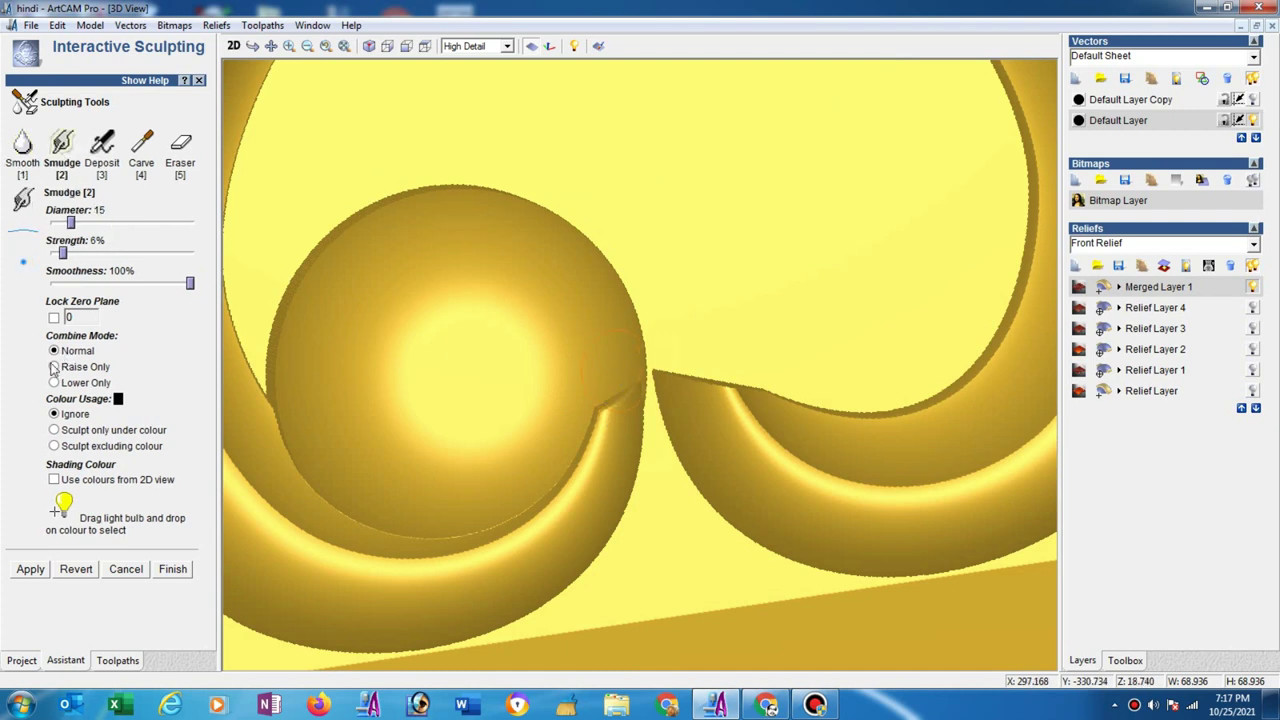
{"action": "left_click", "coordinate": [100, 226]}
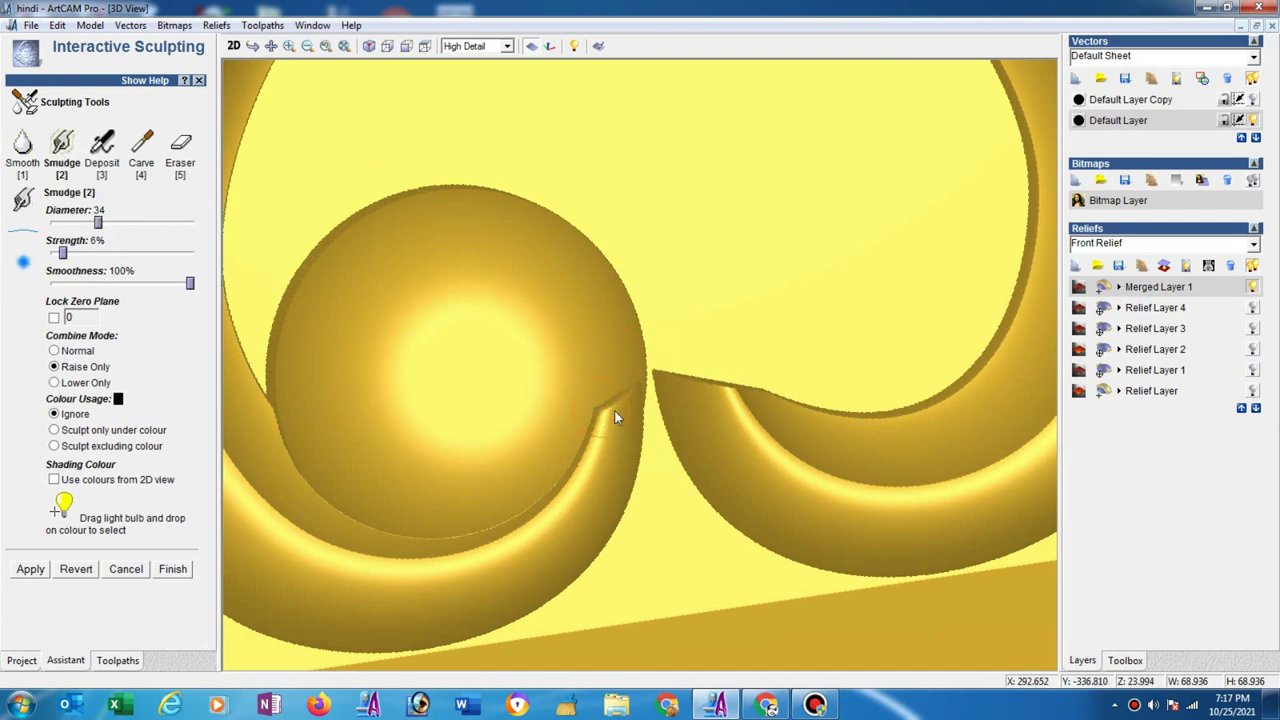
{"action": "left_click", "coordinate": [113, 226]}
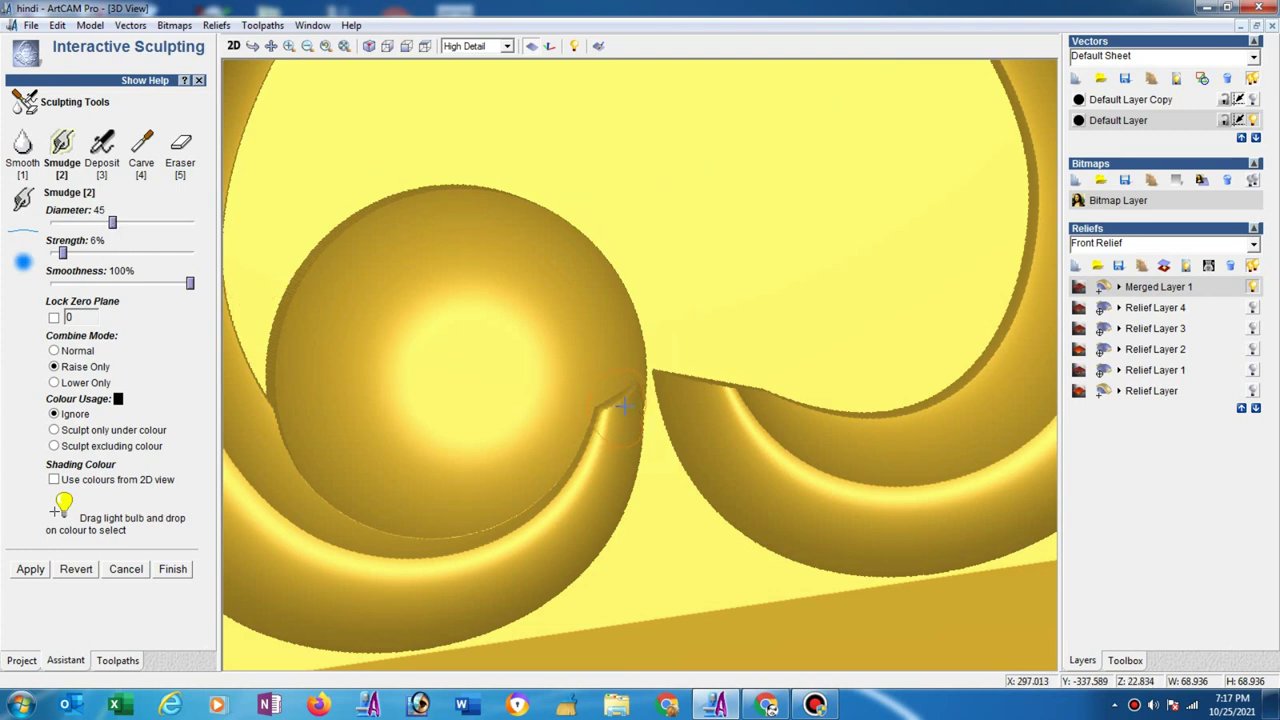
Smudge the notch where the ball meets the curl, finish sculpting and inspect the join.
{"action": "left_click_drag", "start_coordinate": [617, 381], "coordinate": [600, 400]}
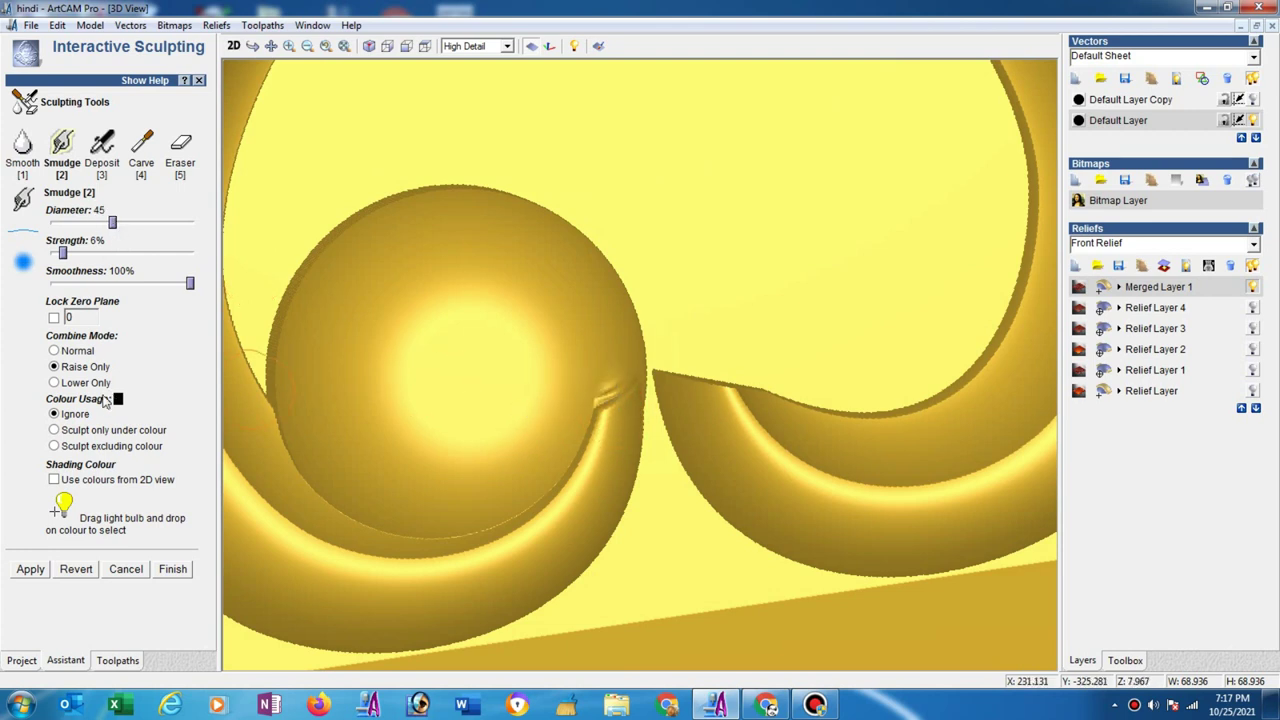
{"action": "left_click", "coordinate": [54, 351]}
{"action": "left_click_drag", "start_coordinate": [612, 397], "coordinate": [591, 348]}
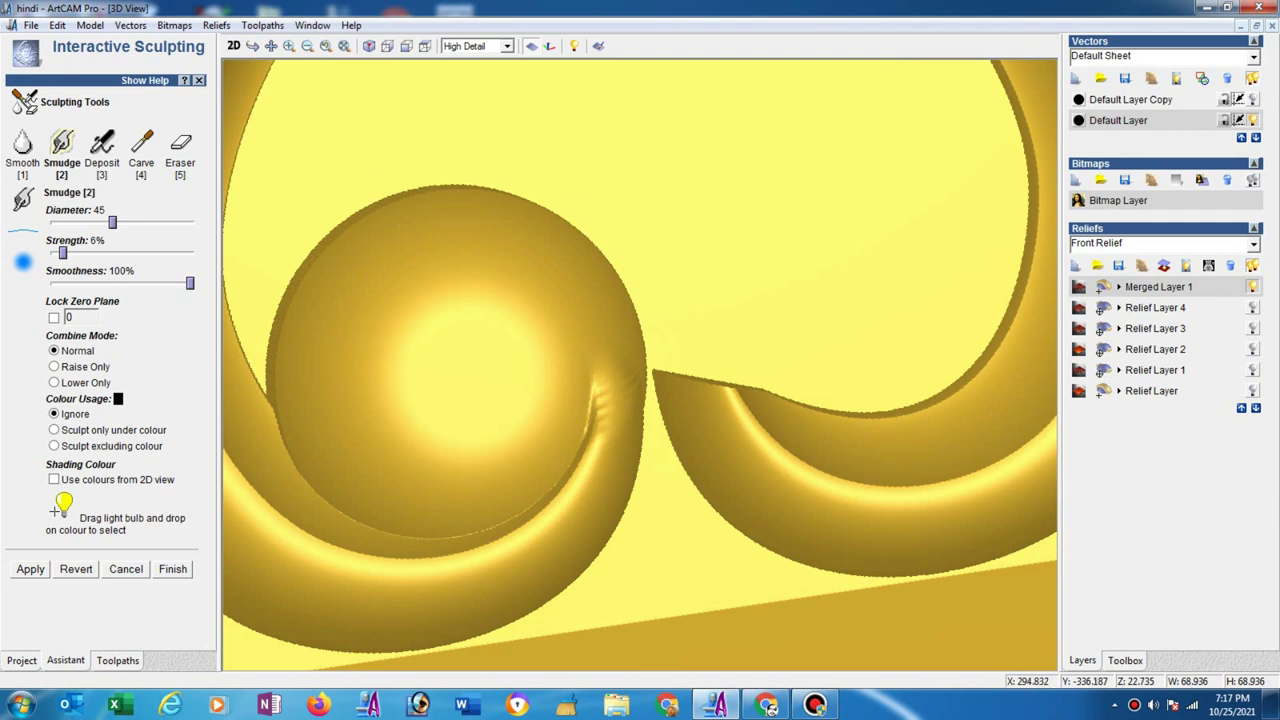
{"action": "left_click_drag", "start_coordinate": [603, 447], "coordinate": [578, 362]}
{"action": "left_click_drag", "start_coordinate": [605, 425], "coordinate": [612, 405]}
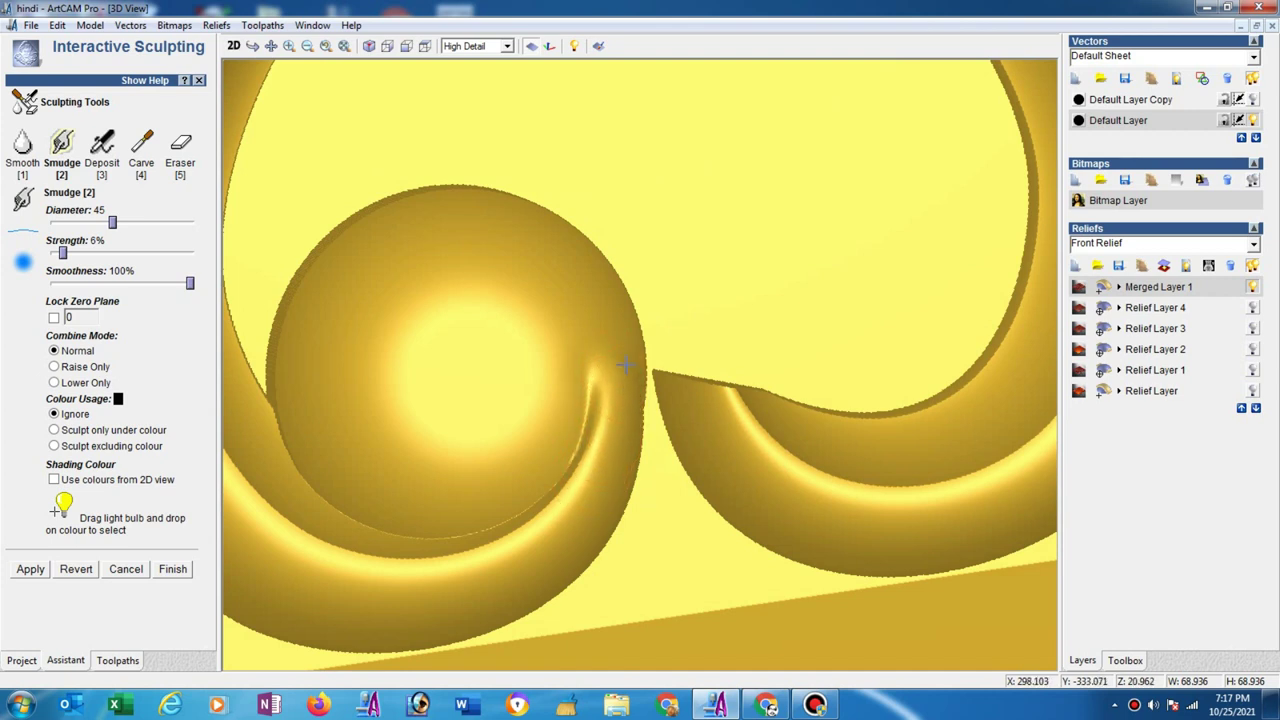
{"action": "left_click", "coordinate": [172, 568]}
{"action": "mouse_move", "coordinate": [616, 432]}
{"action": "left_mouse_down"}
{"action": "mouse_move", "coordinate": [652, 414]}
{"action": "mouse_move", "coordinate": [439, 87]}
{"action": "left_mouse_up"}
{"action": "left_click", "coordinate": [425, 45]}
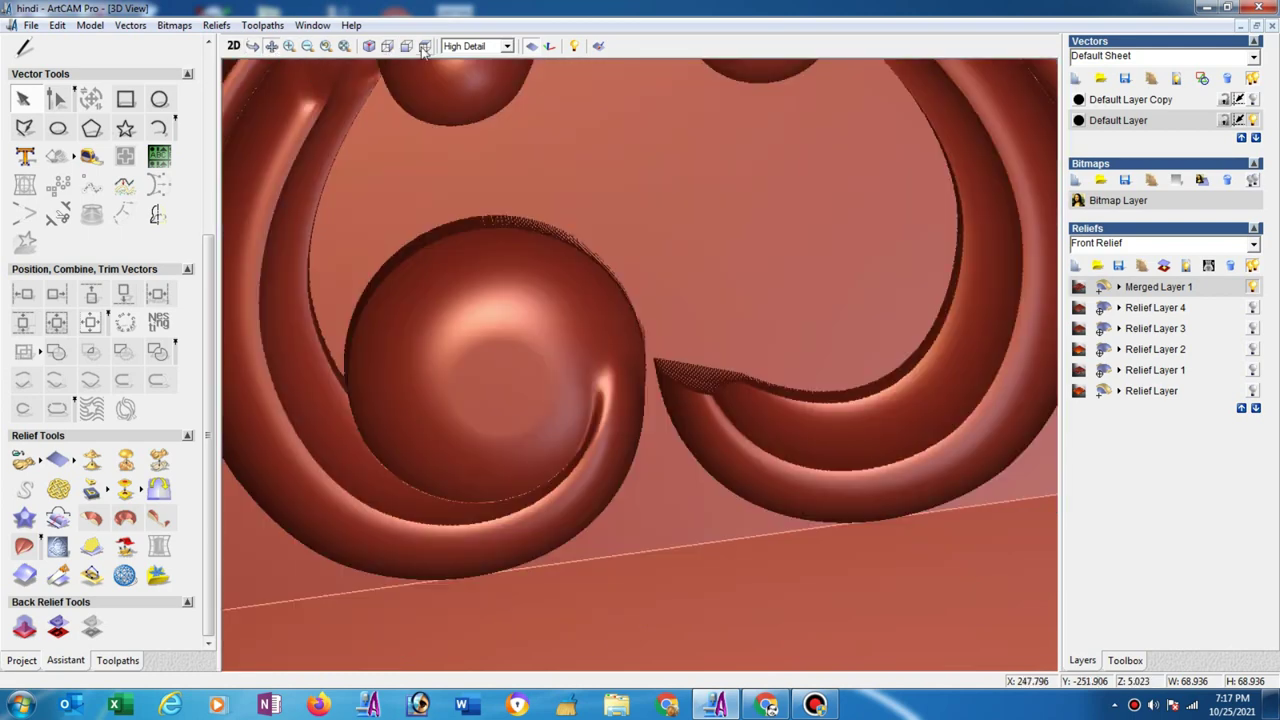
From top view, apply Left over right then Bottom over top mirror merges, and tilt the view.
{"action": "key", "text": "0"}
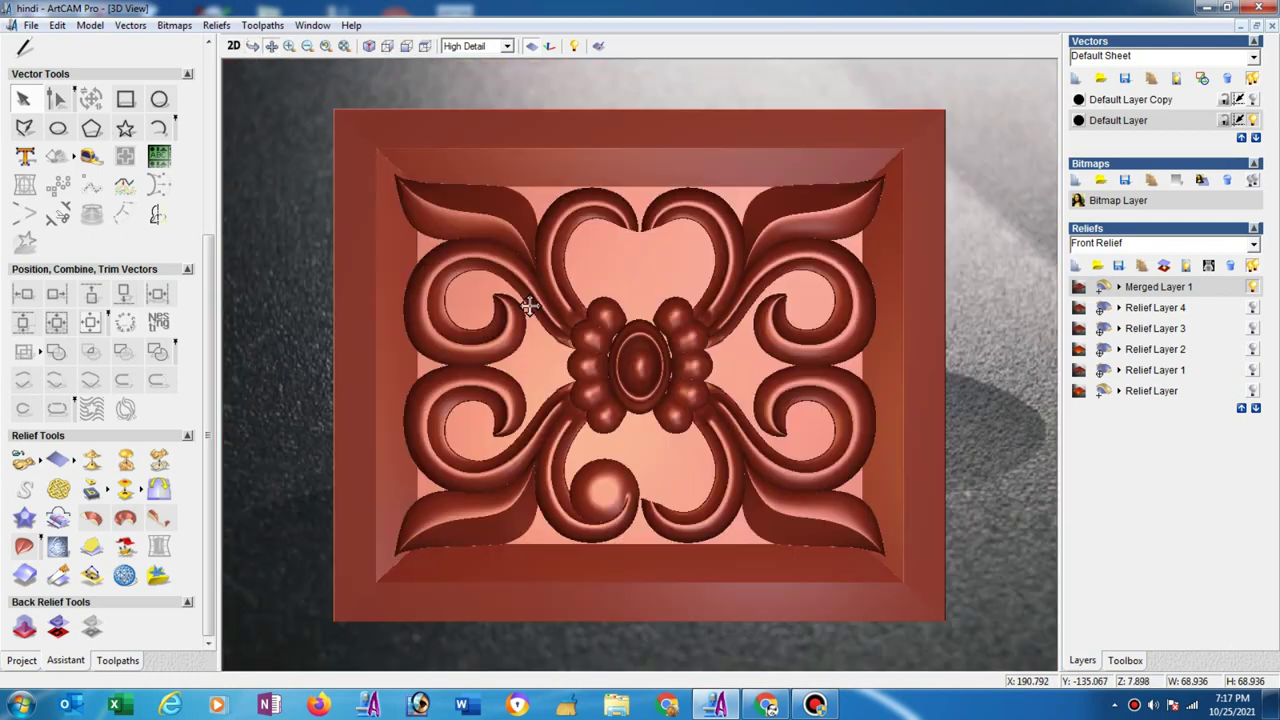
{"action": "left_click", "coordinate": [160, 489]}
{"action": "left_click", "coordinate": [126, 232]}
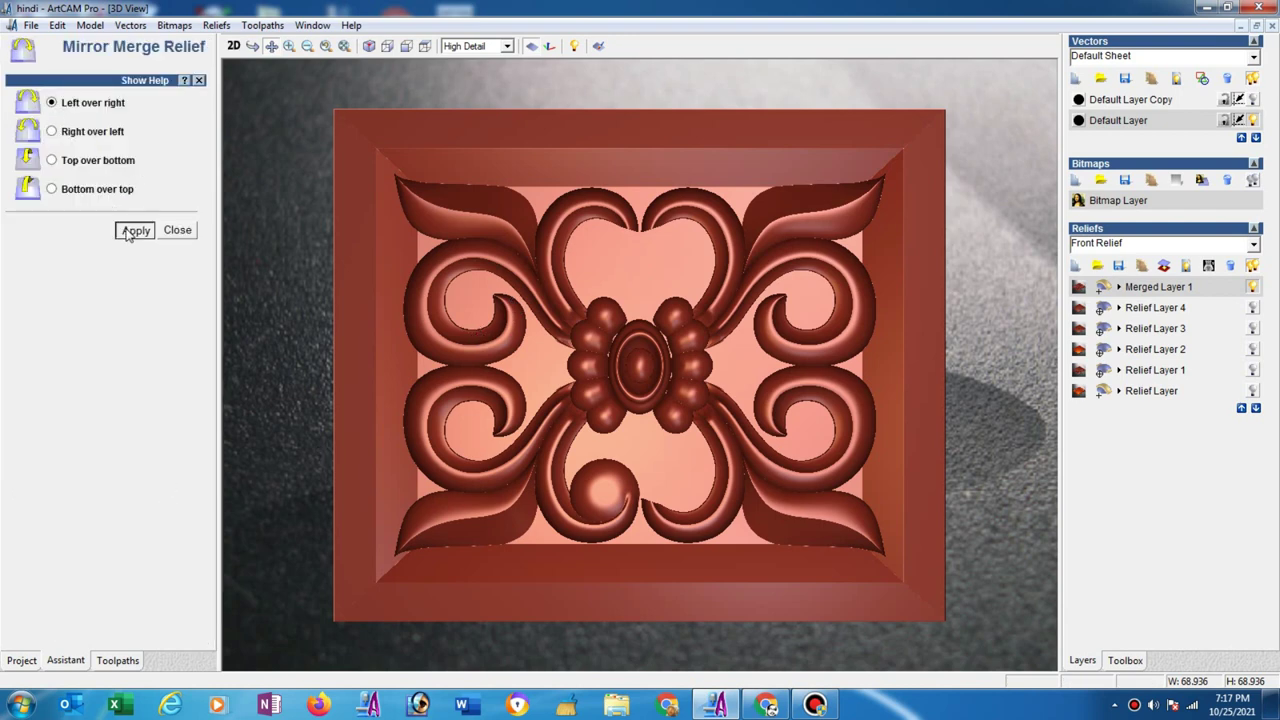
{"action": "left_click", "coordinate": [70, 194]}
{"action": "left_click", "coordinate": [134, 232]}
{"action": "left_click", "coordinate": [180, 232]}
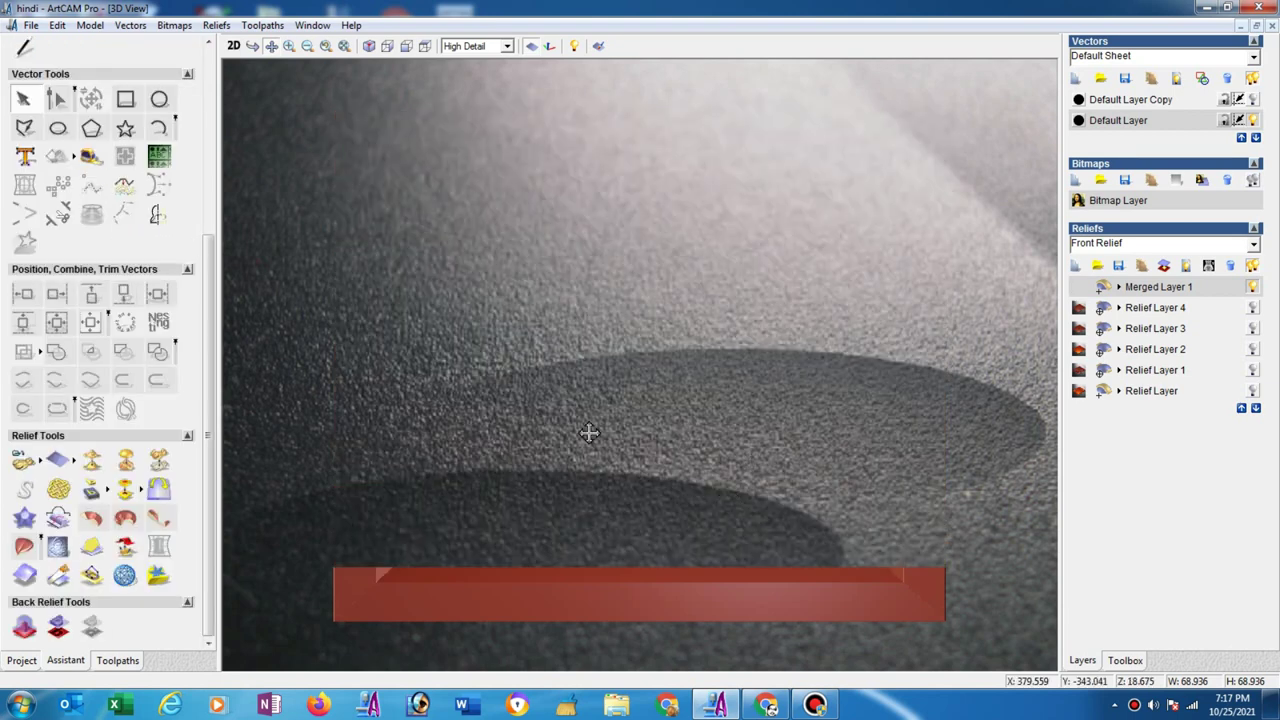
{"action": "left_click_drag", "start_coordinate": [589, 432], "coordinate": [526, 503]}
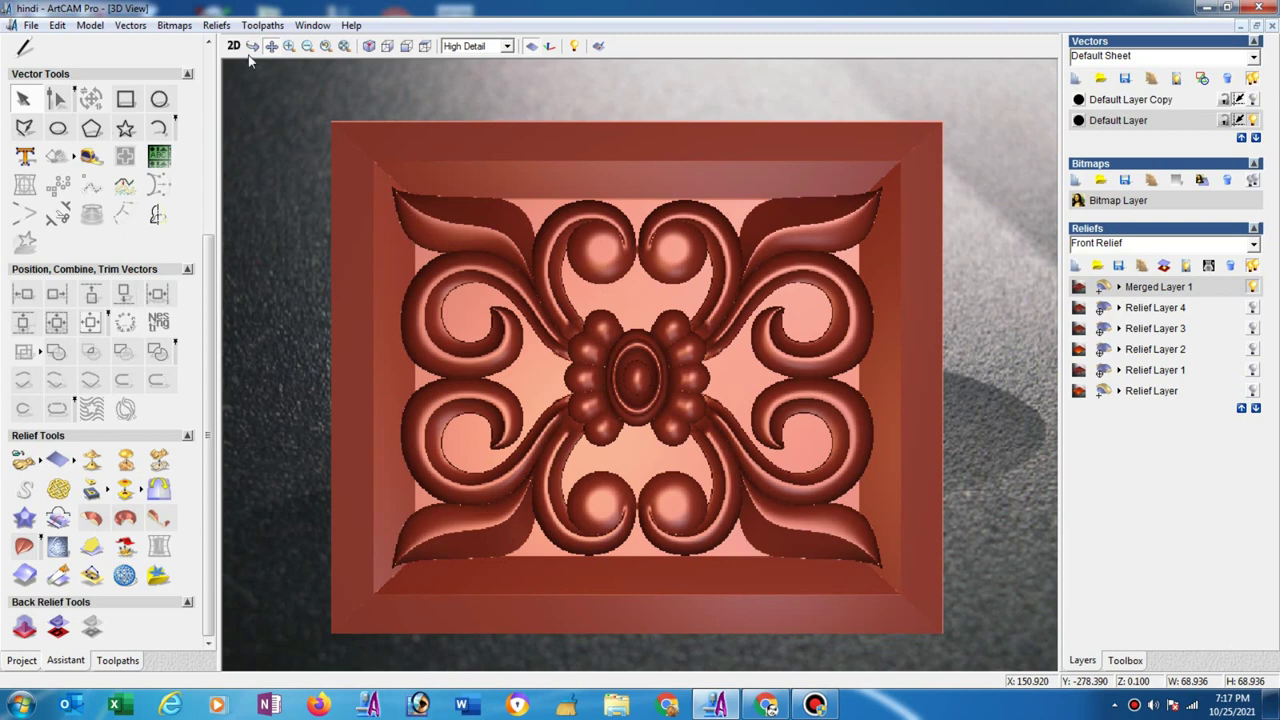
{"action": "mouse_move", "coordinate": [704, 501]}
{"action": "left_mouse_down"}
{"action": "mouse_move", "coordinate": [766, 429]}
{"action": "mouse_move", "coordinate": [763, 477]}
{"action": "mouse_move", "coordinate": [740, 440]}
{"action": "left_mouse_up"}
Apply Soft Gold shading with a dark red material colour in Lights and Material Setup.
{"action": "left_click", "coordinate": [90, 25]}
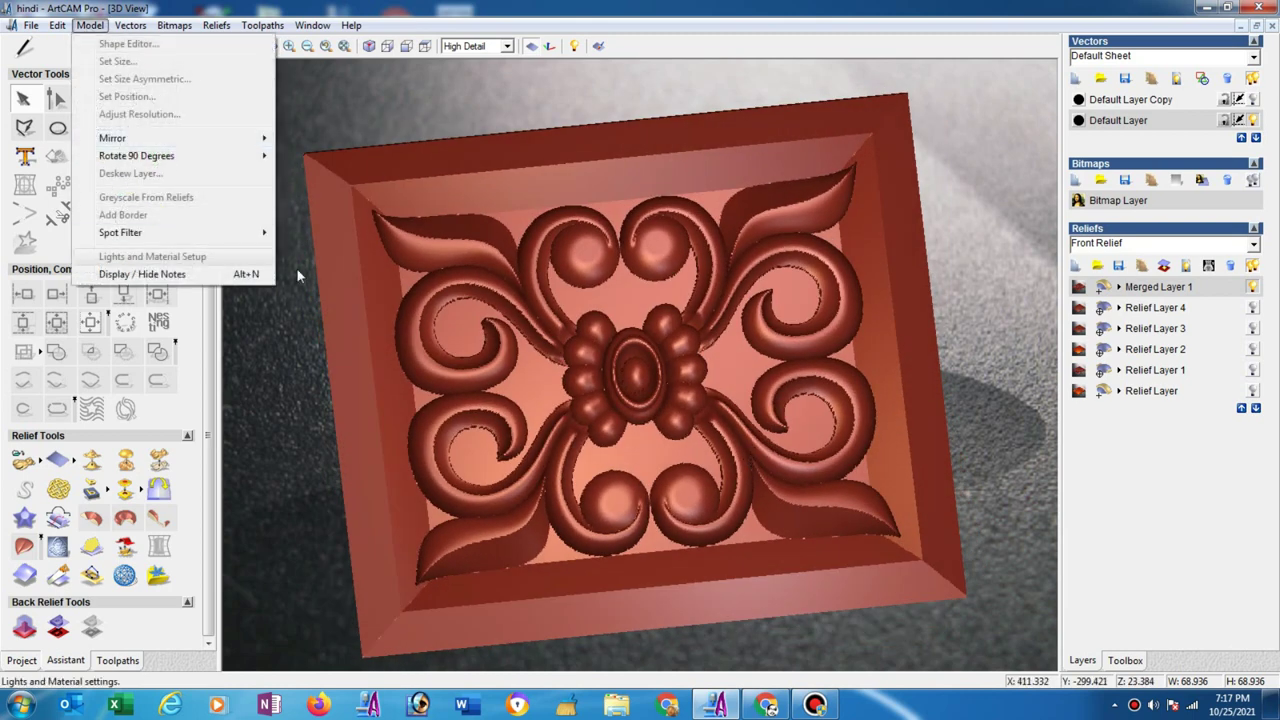
{"action": "left_click", "coordinate": [297, 276]}
{"action": "left_click", "coordinate": [90, 25]}
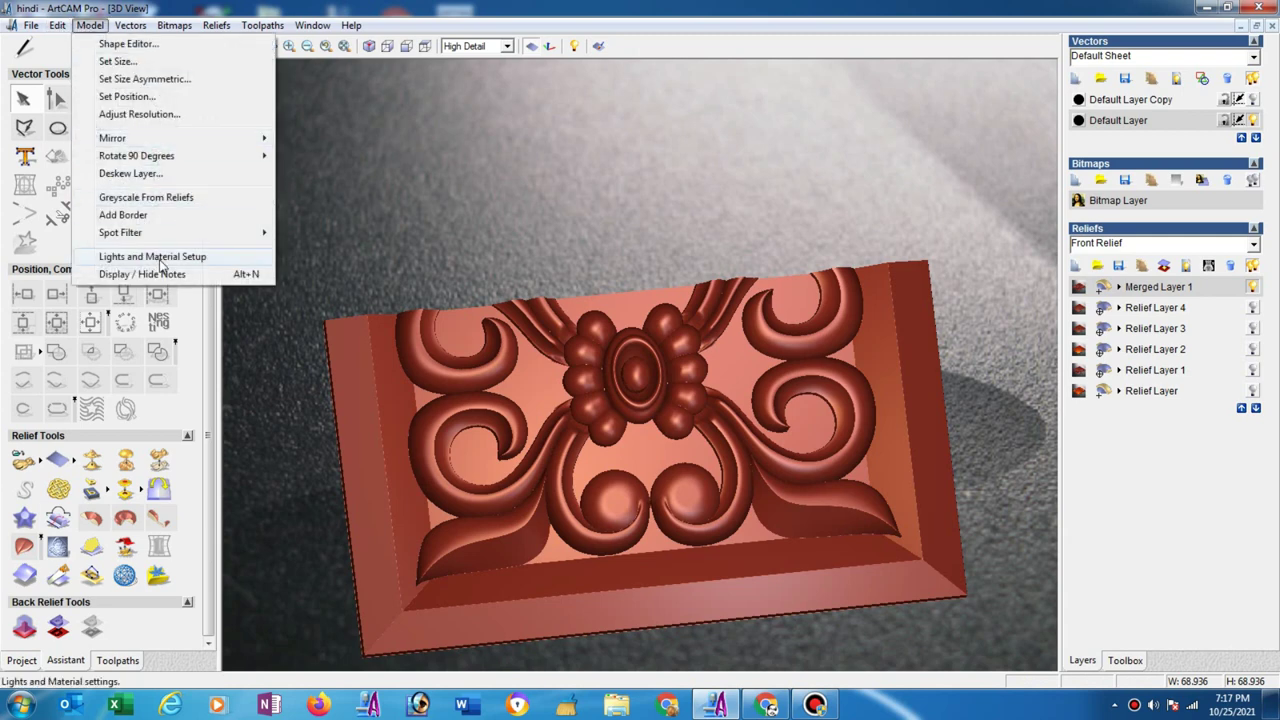
{"action": "left_click", "coordinate": [161, 258]}
{"action": "left_click", "coordinate": [169, 127]}
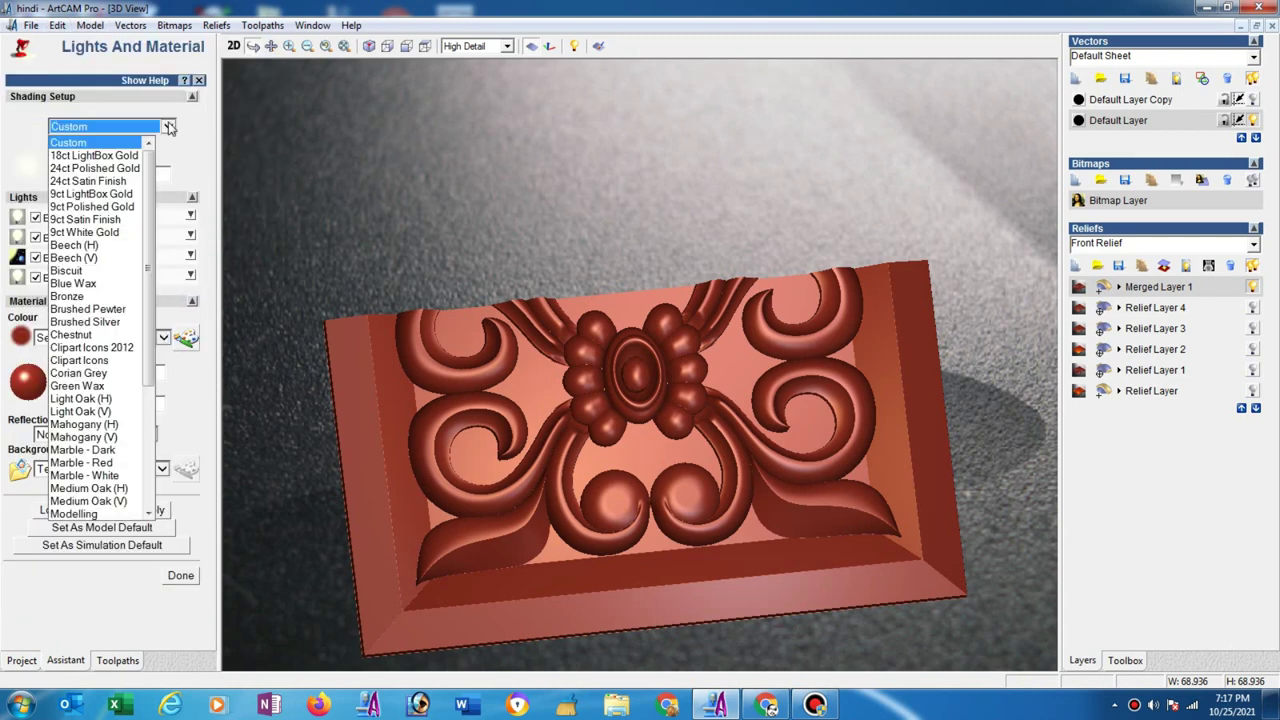
{"action": "scroll", "coordinate": [100, 330], "scroll_direction": "down", "scroll_amount": 5}
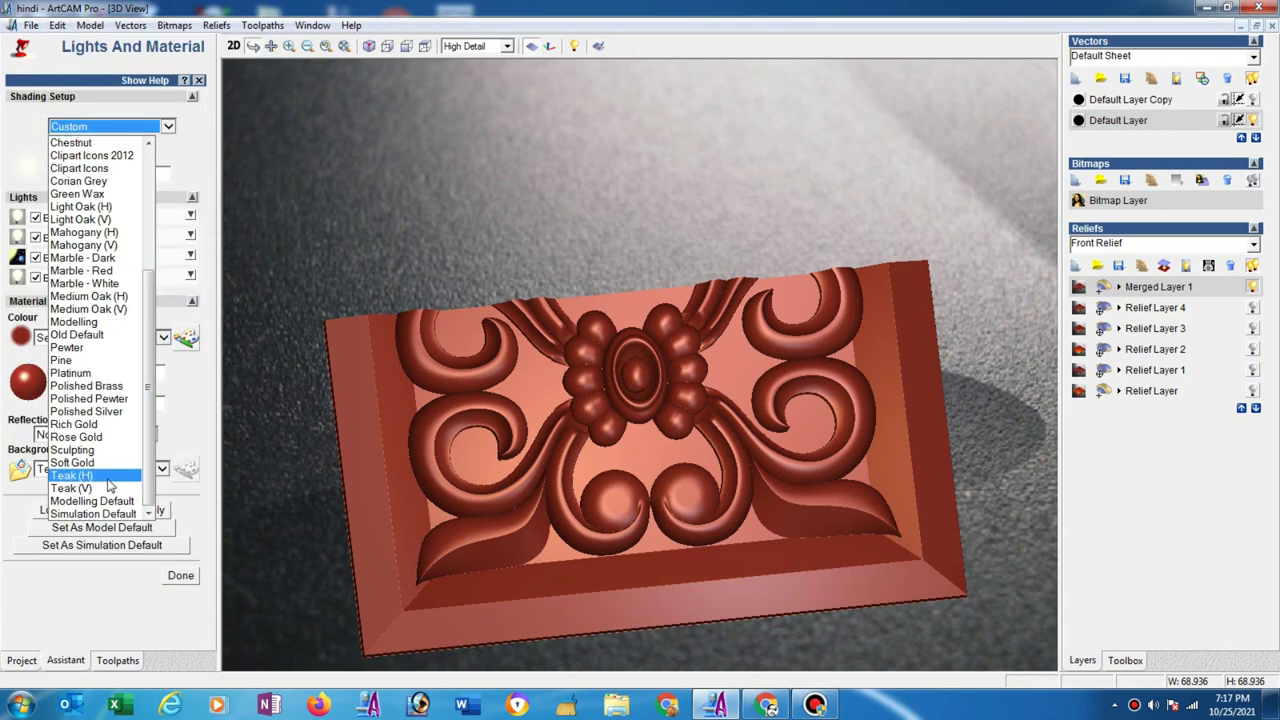
{"action": "left_click", "coordinate": [108, 463]}
{"action": "left_click", "coordinate": [193, 338]}
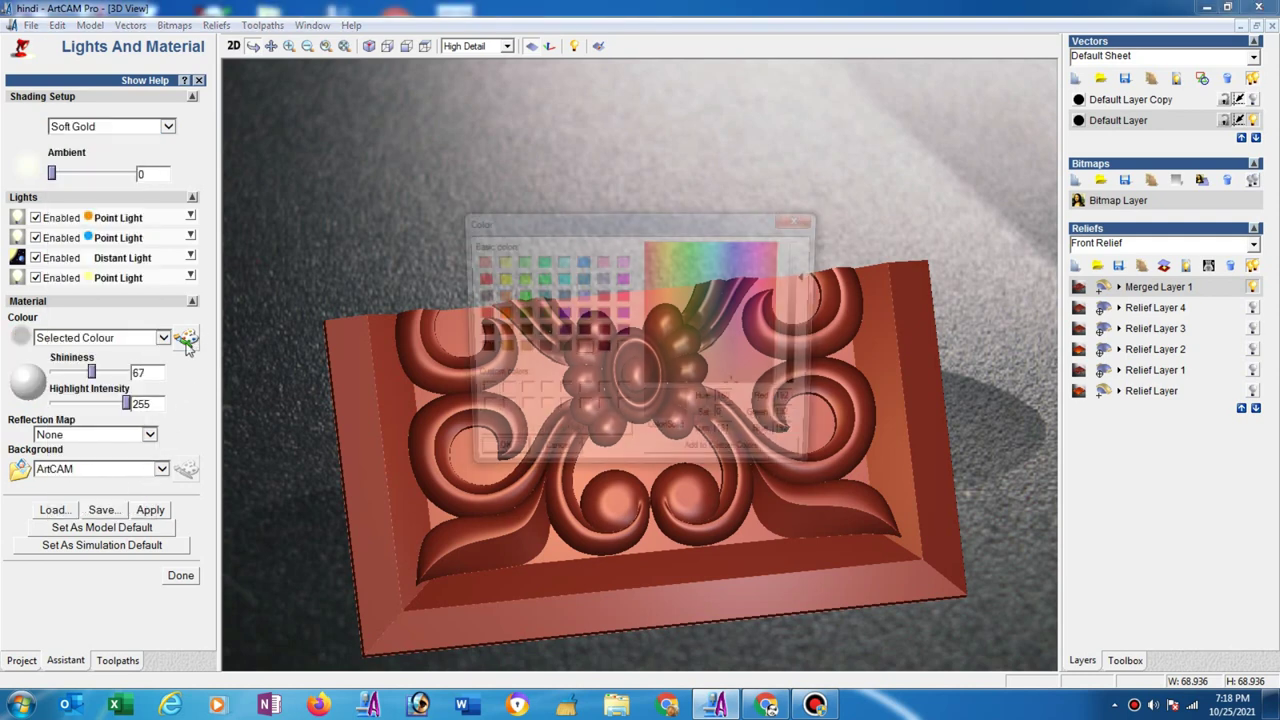
{"action": "left_click", "coordinate": [645, 285]}
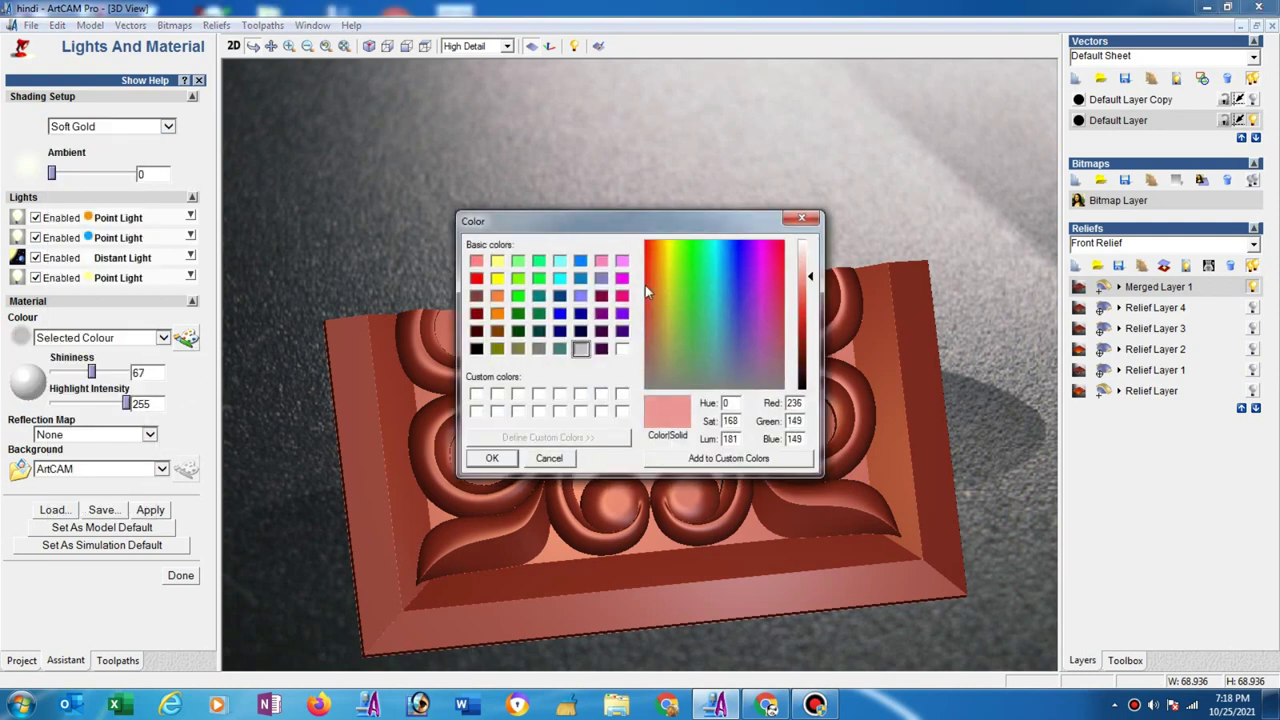
{"action": "left_click", "coordinate": [806, 362]}
{"action": "left_click", "coordinate": [492, 458]}
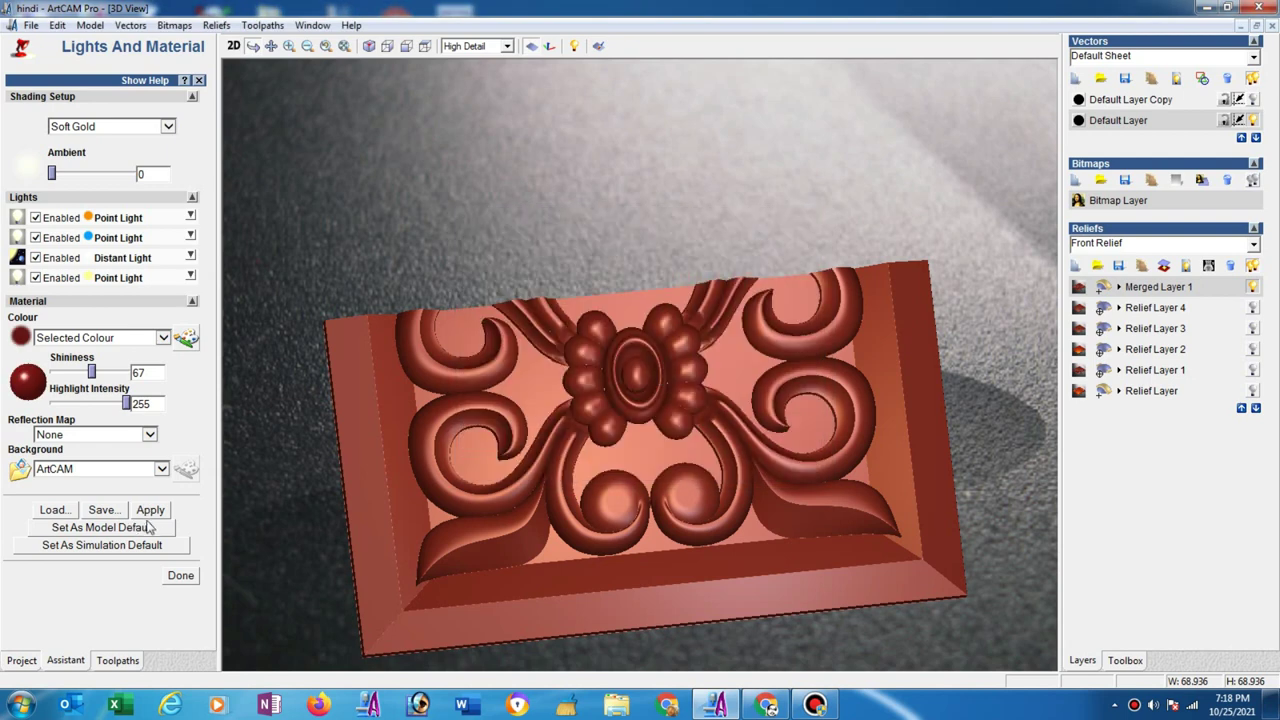
{"action": "left_click", "coordinate": [150, 511]}
Apply the TexturedBlack background and view the rendered panel at an angle.
{"action": "left_click", "coordinate": [161, 469]}
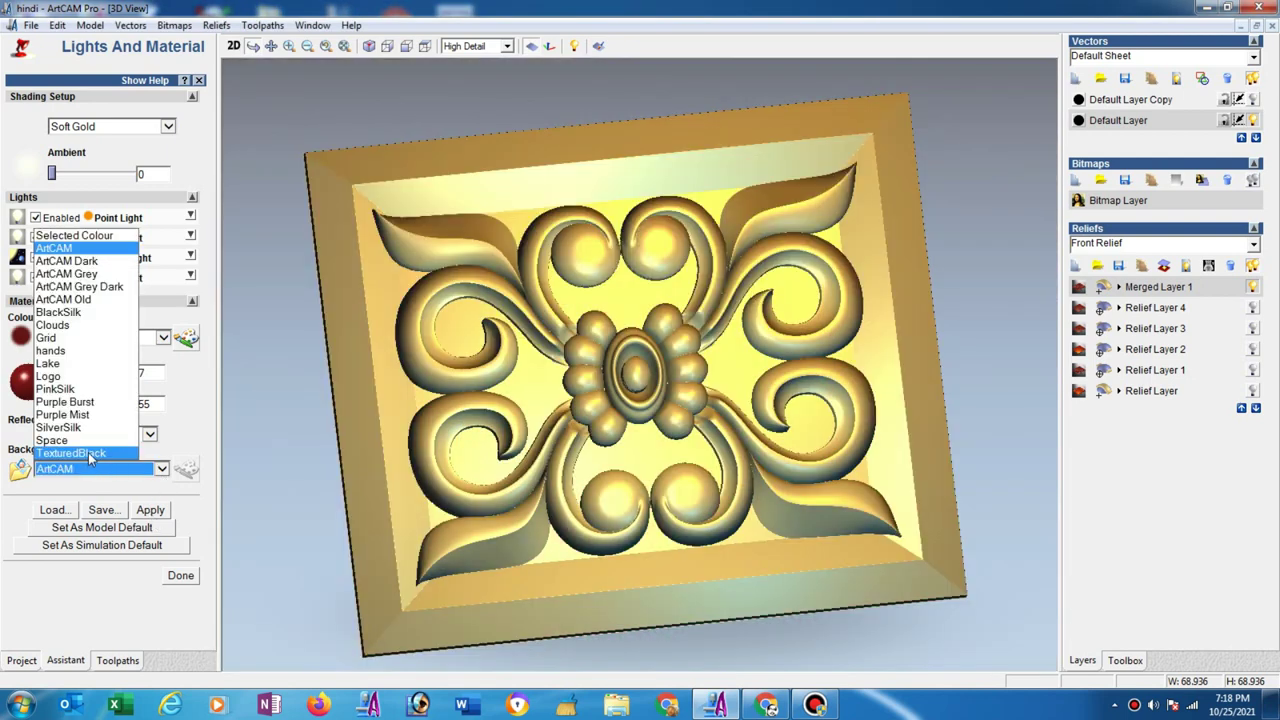
{"action": "left_click", "coordinate": [92, 458]}
{"action": "left_click", "coordinate": [167, 511]}
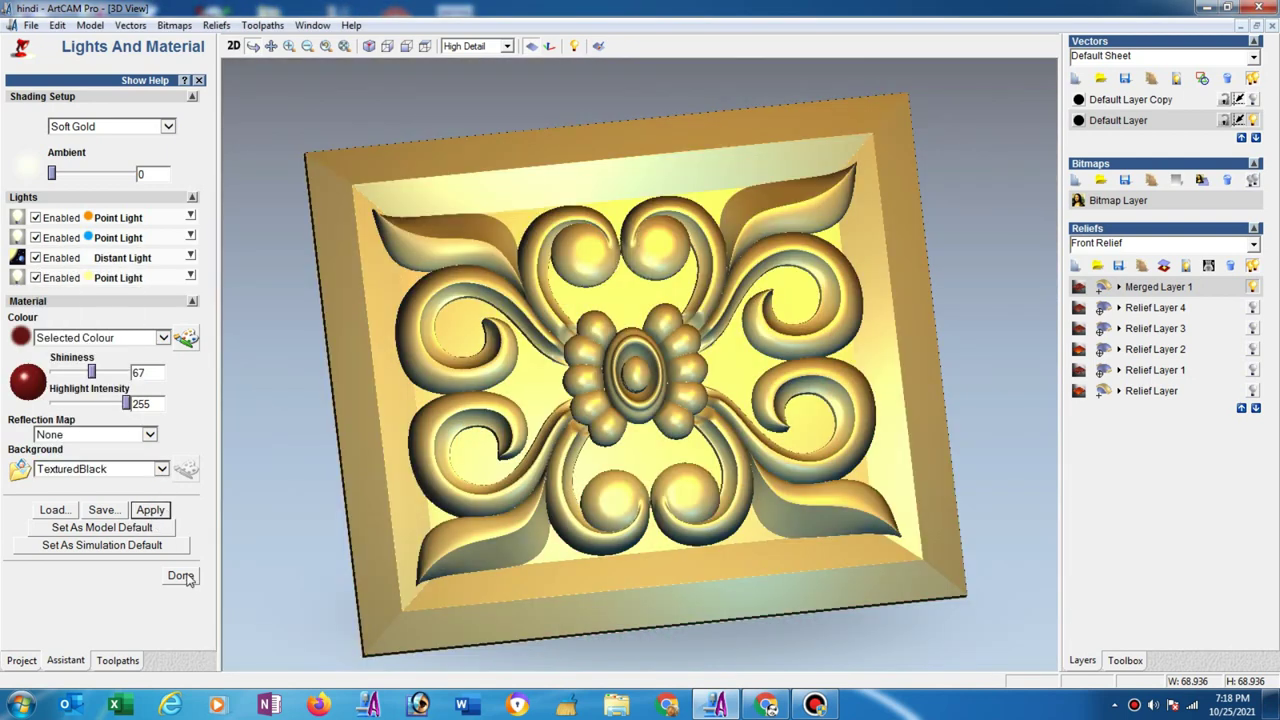
{"action": "left_click", "coordinate": [181, 576]}
{"action": "mouse_move", "coordinate": [714, 457]}
{"action": "left_mouse_down"}
{"action": "mouse_move", "coordinate": [849, 377]}
{"action": "mouse_move", "coordinate": [615, 437]}
{"action": "mouse_move", "coordinate": [651, 463]}
{"action": "left_mouse_up"}
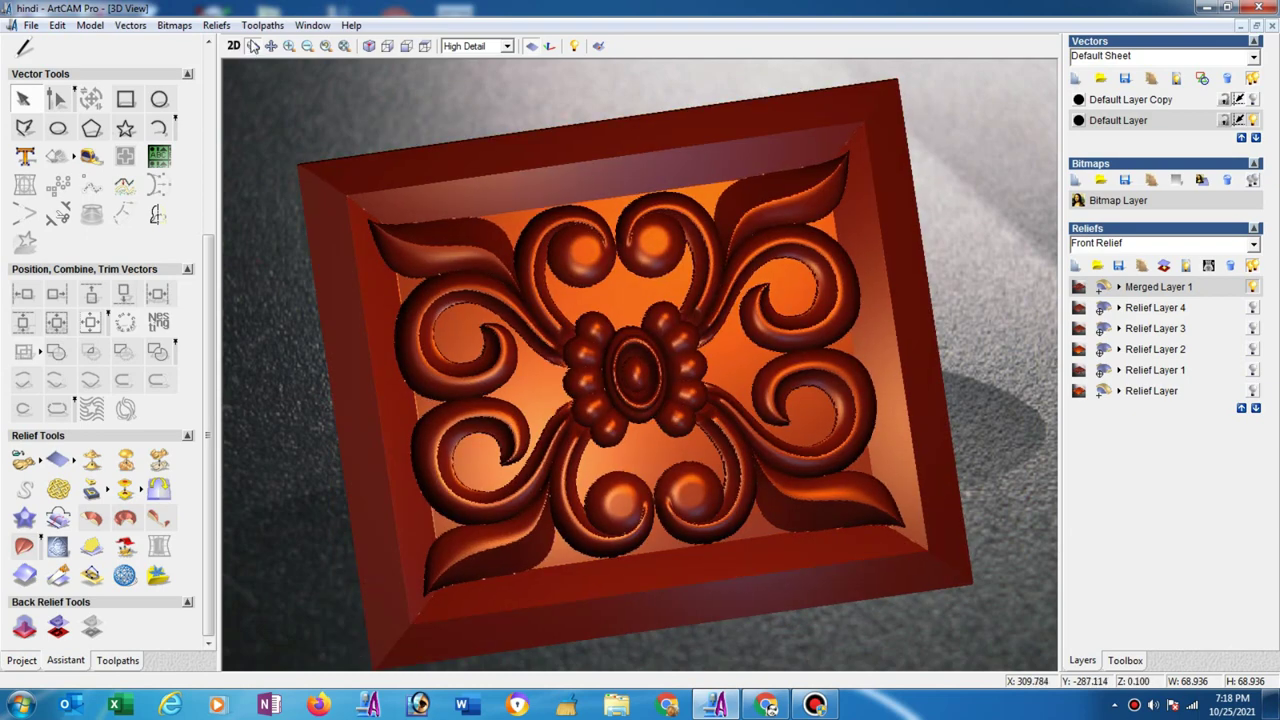
Save the current 3D view to the Desktop as JPEG image 'aaa'.
{"action": "scroll", "coordinate": [553, 330], "scroll_direction": "down", "scroll_amount": 3}
{"action": "mouse_move", "coordinate": [705, 423]}
{"action": "left_mouse_down"}
{"action": "mouse_move", "coordinate": [724, 366]}
{"action": "mouse_move", "coordinate": [640, 341]}
{"action": "mouse_move", "coordinate": [586, 366]}
{"action": "mouse_move", "coordinate": [828, 374]}
{"action": "mouse_move", "coordinate": [708, 378]}
{"action": "left_mouse_up"}
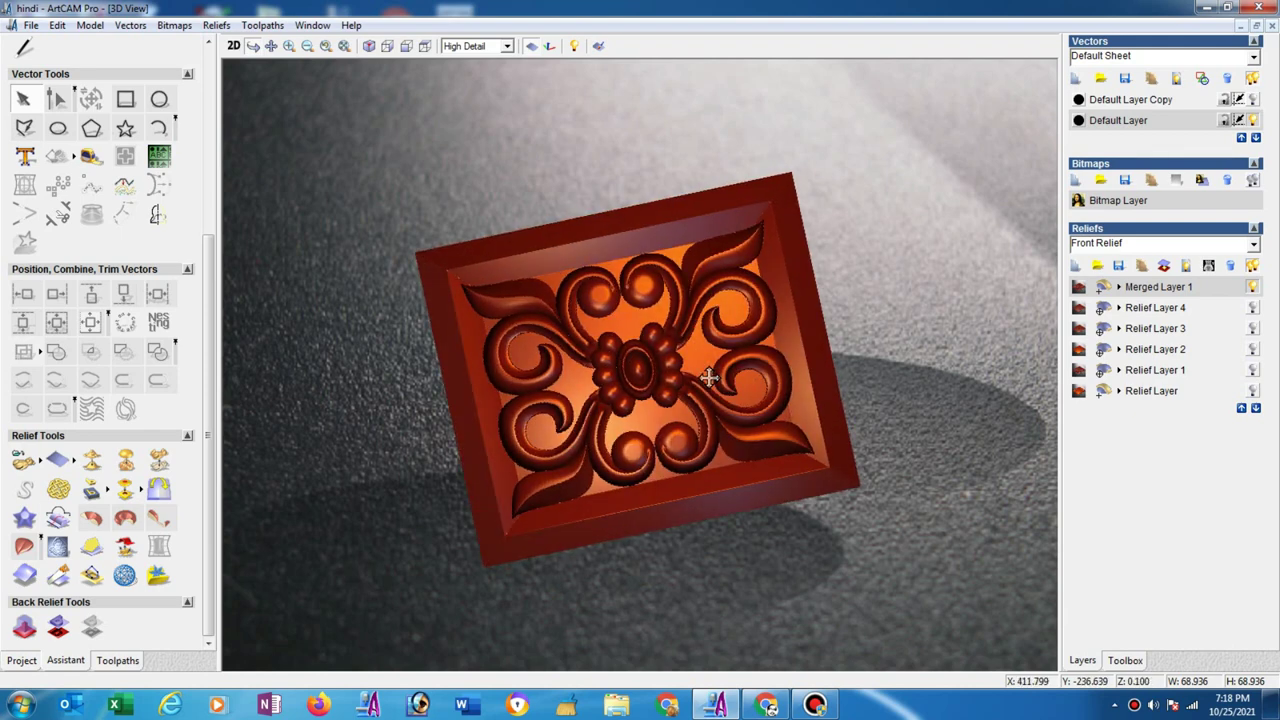
{"action": "left_click", "coordinate": [318, 26]}
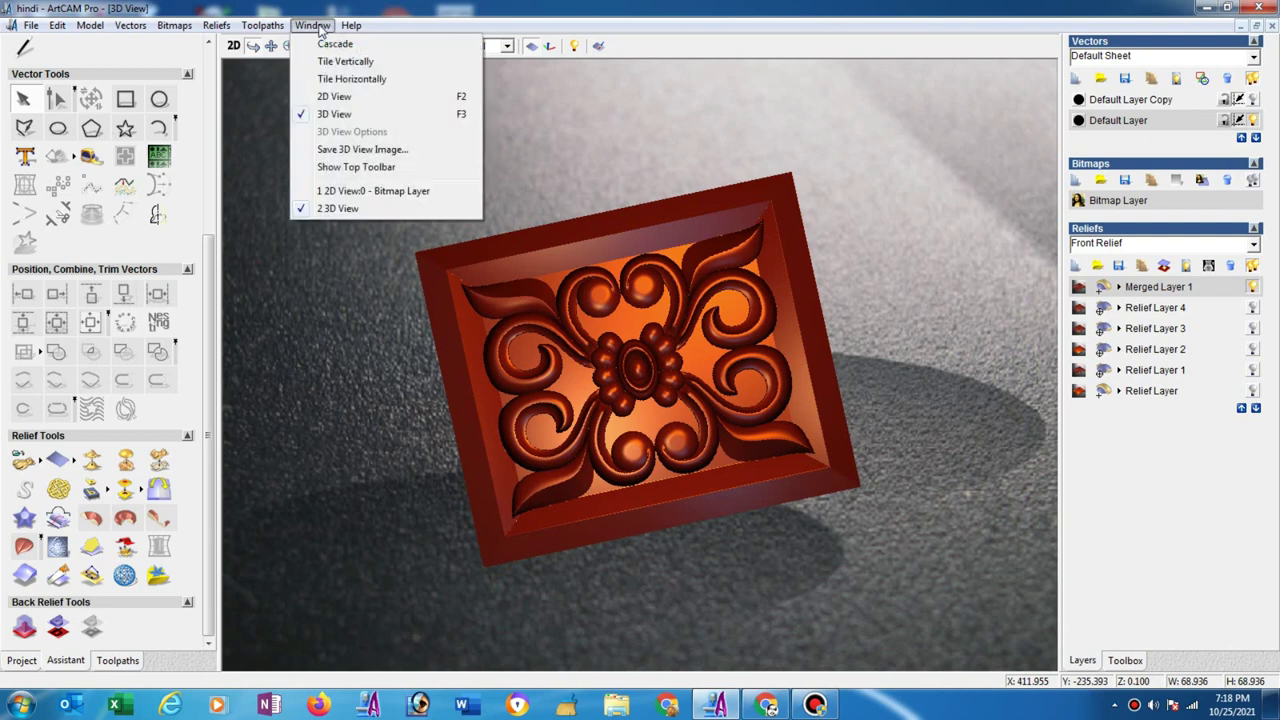
{"action": "left_click", "coordinate": [339, 150]}
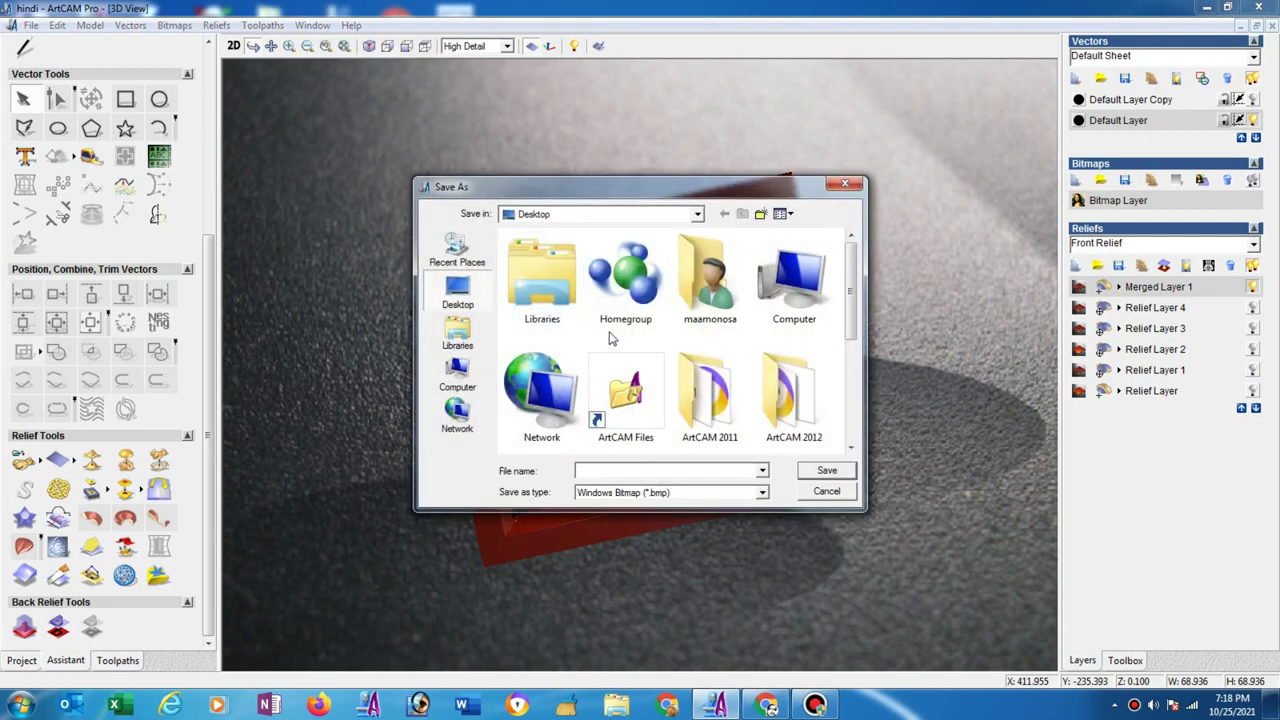
{"action": "left_click", "coordinate": [757, 492]}
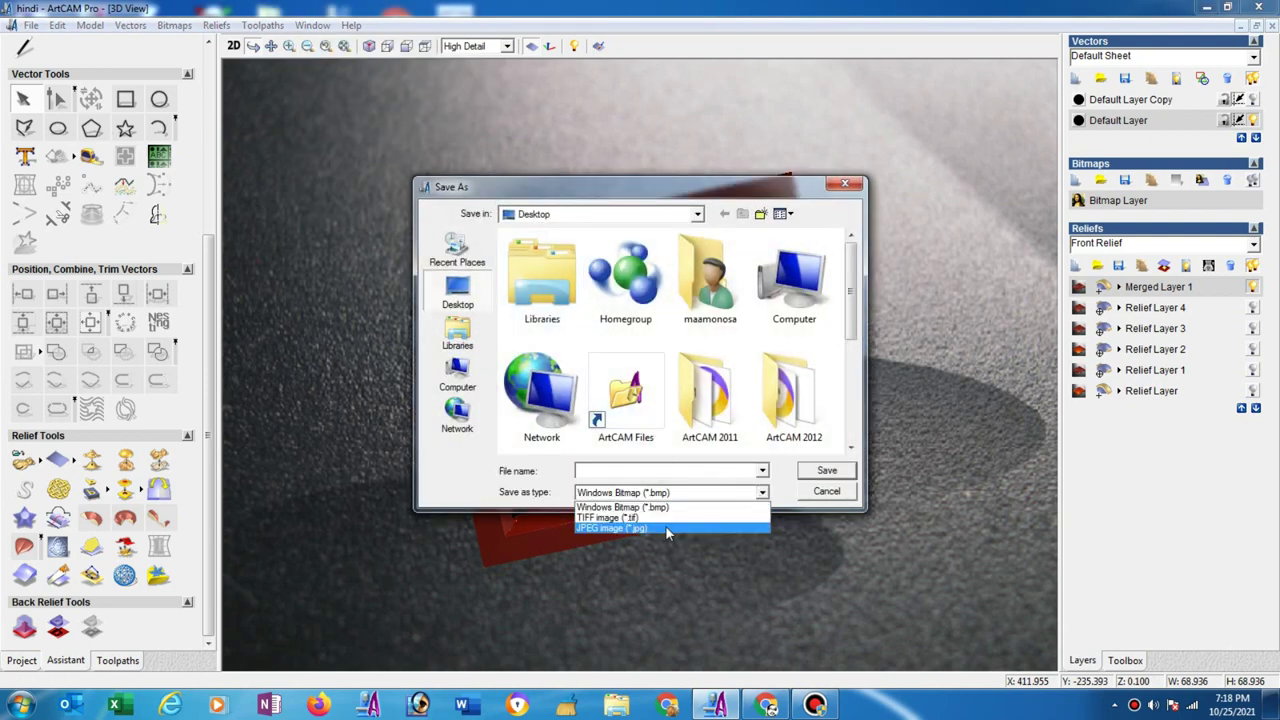
{"action": "left_click", "coordinate": [665, 525]}
{"action": "type", "text": "aaa"}
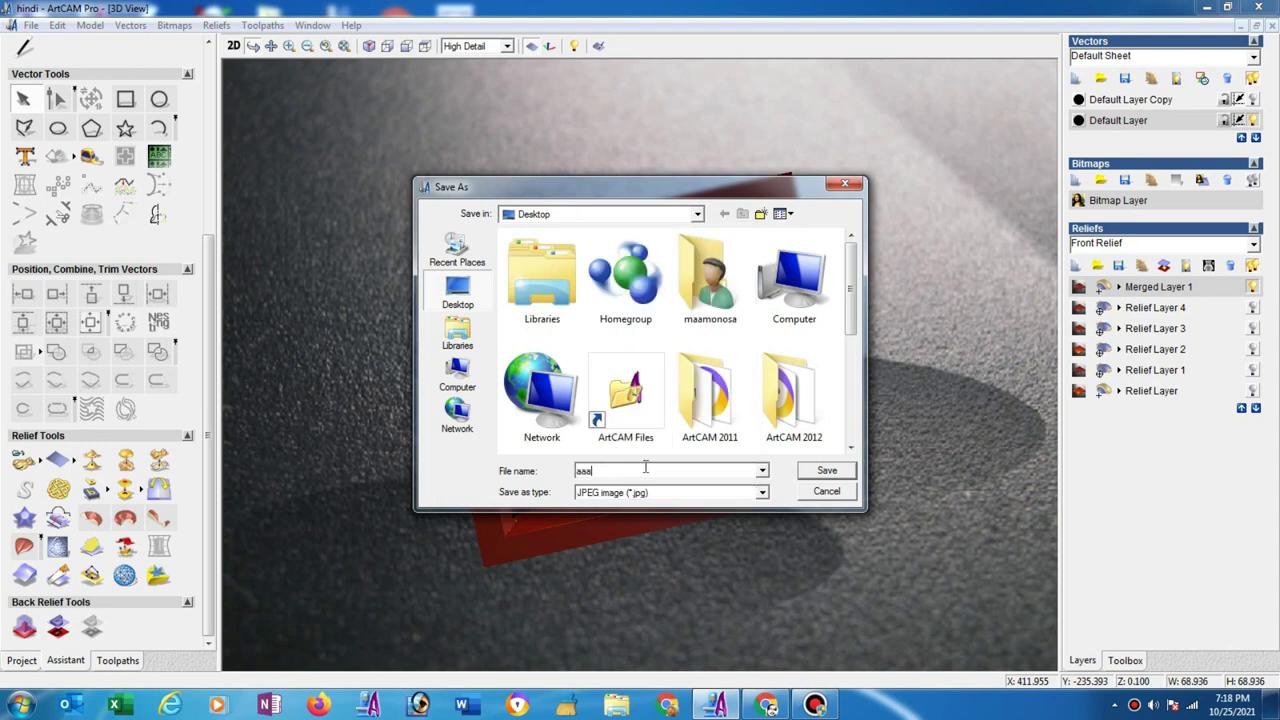
{"action": "left_click", "coordinate": [828, 471]}
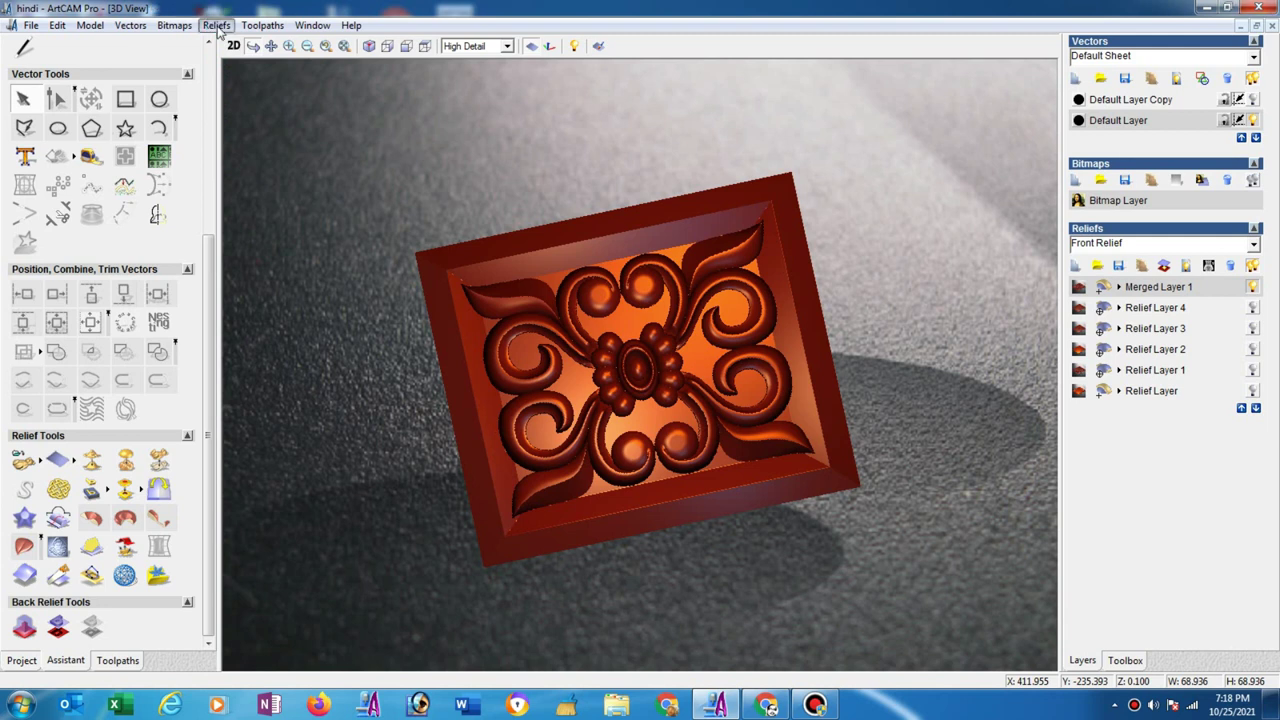
Save the composite relief as an ArtCAM 9 Relief File (*.rlf) named '3d'.
{"action": "left_click", "coordinate": [217, 26]}
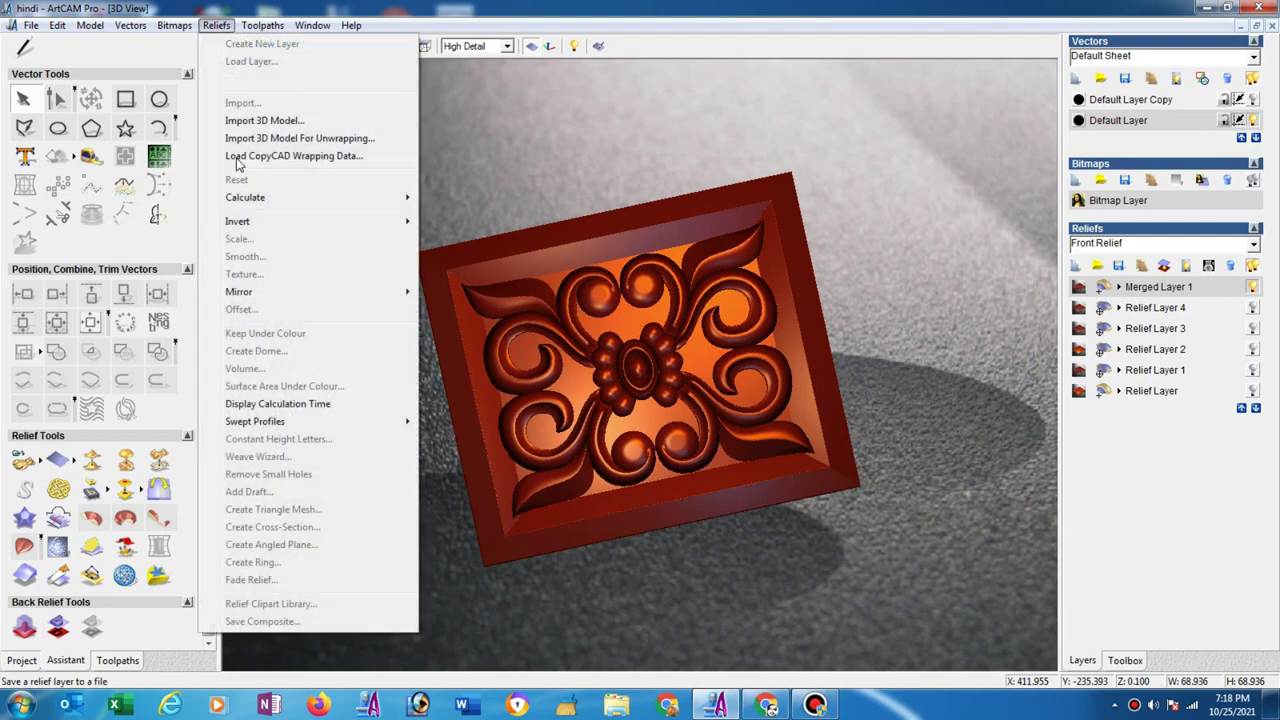
{"action": "key", "text": "Escape"}
{"action": "left_click", "coordinate": [215, 26]}
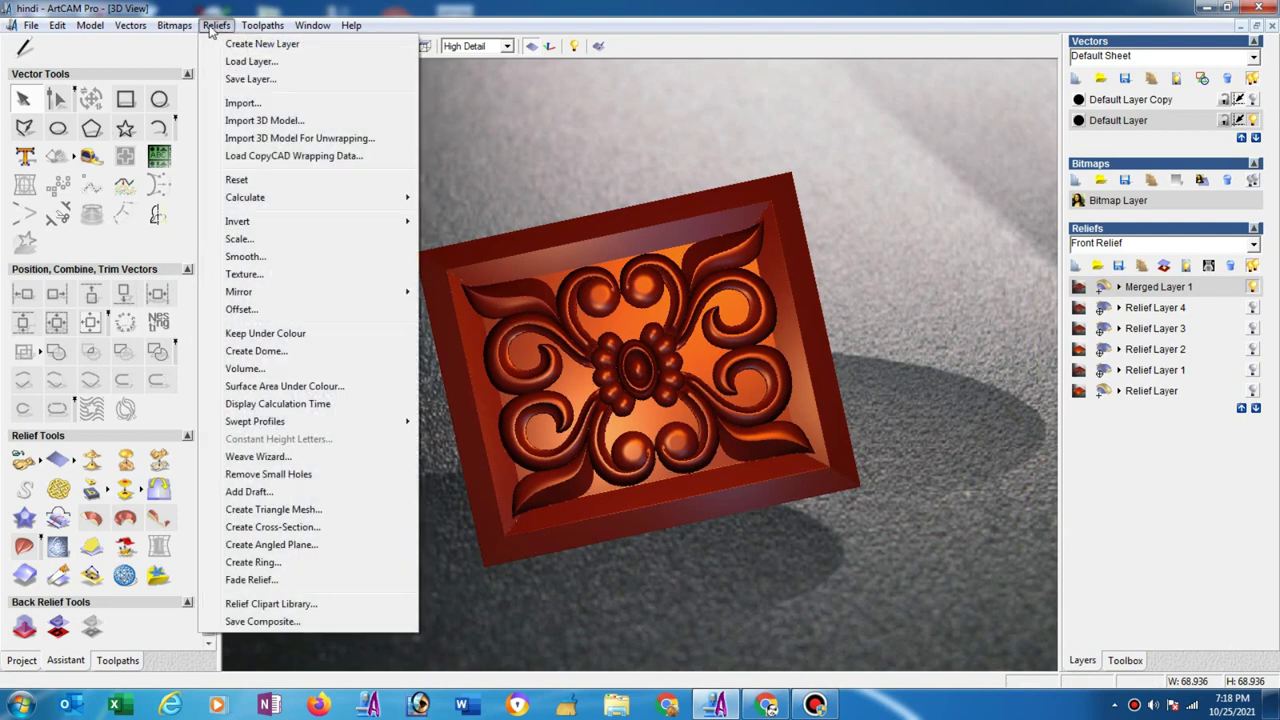
{"action": "left_click", "coordinate": [284, 627]}
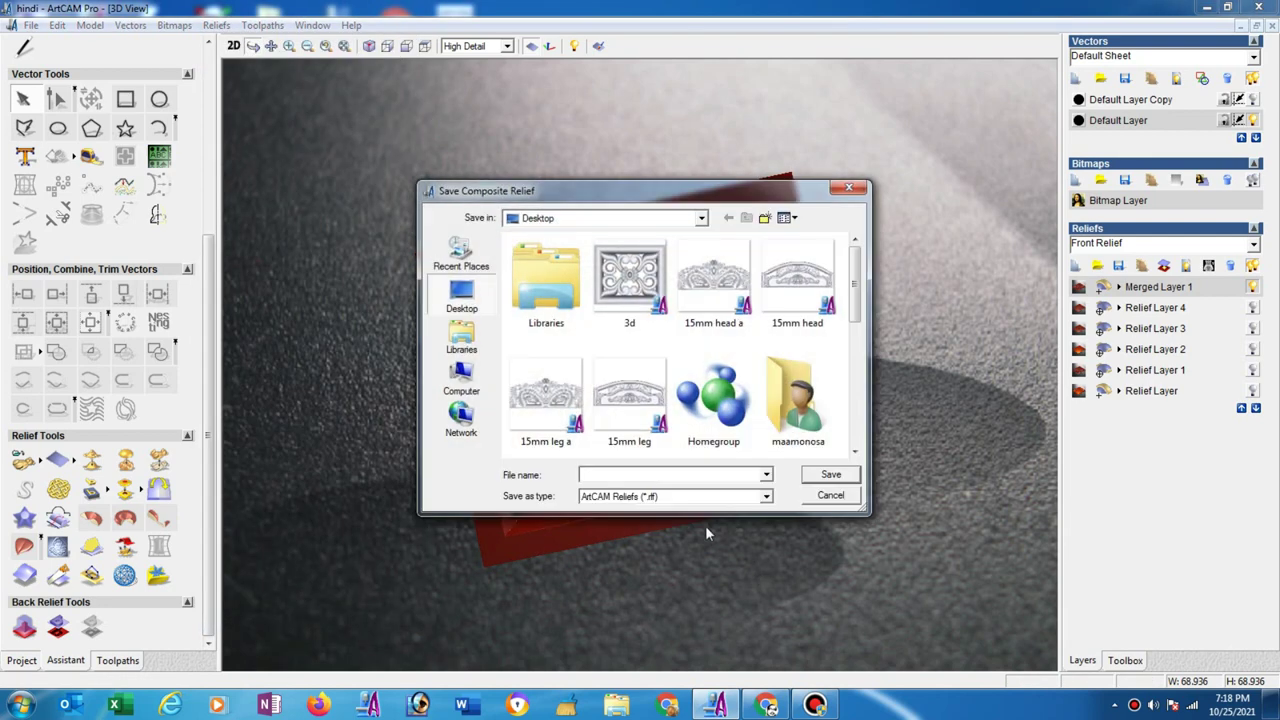
{"action": "left_click", "coordinate": [766, 497]}
{"action": "left_click", "coordinate": [640, 521]}
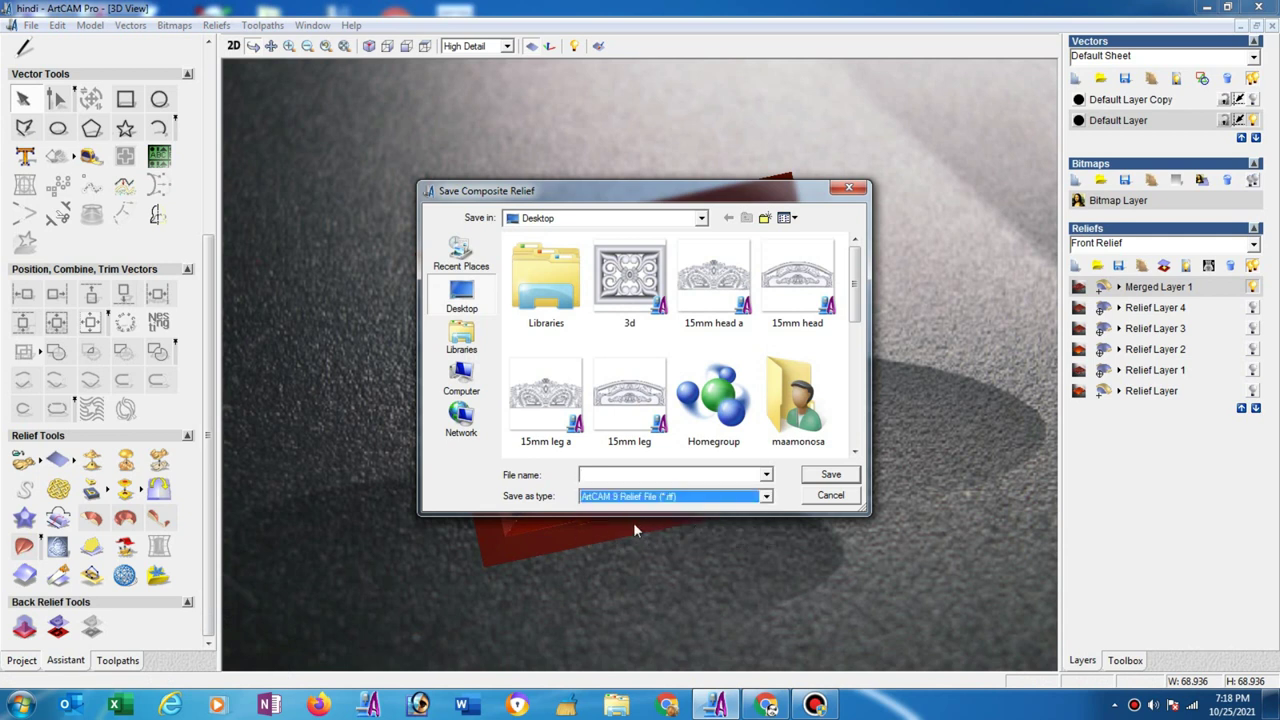
{"action": "left_click", "coordinate": [606, 478]}
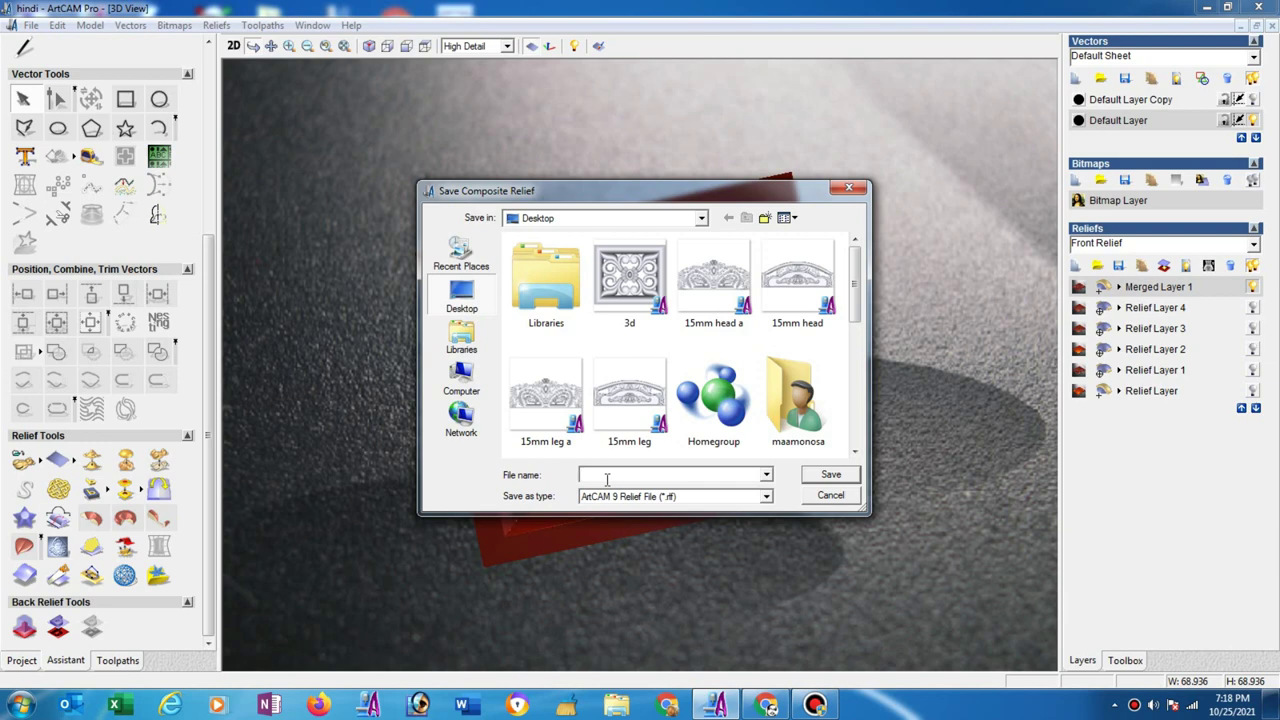
{"action": "type", "text": "3d 2"}
{"action": "left_click", "coordinate": [843, 479]}
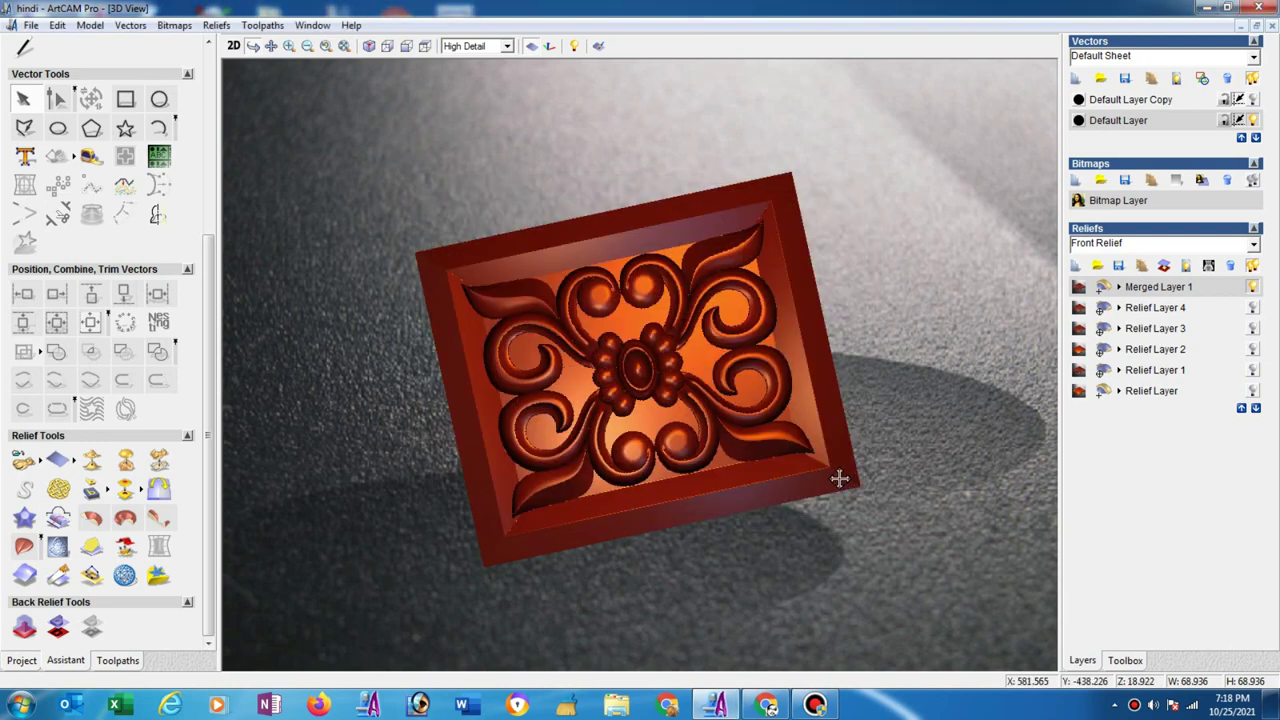
Open the 'How to make 3d Design in Artcam 2008' video from Facebook and expand its description.
{"action": "left_click", "coordinate": [766, 705]}
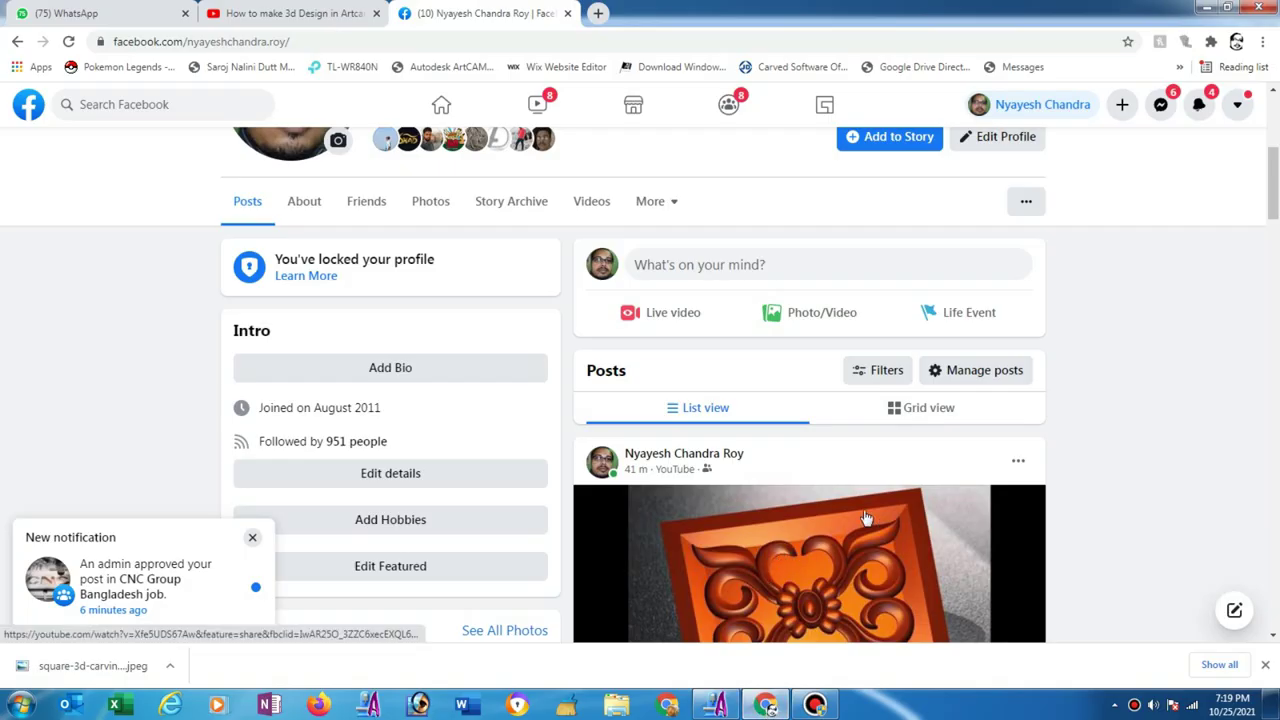
{"action": "scroll", "coordinate": [1265, 232], "scroll_direction": "down", "scroll_amount": 5}
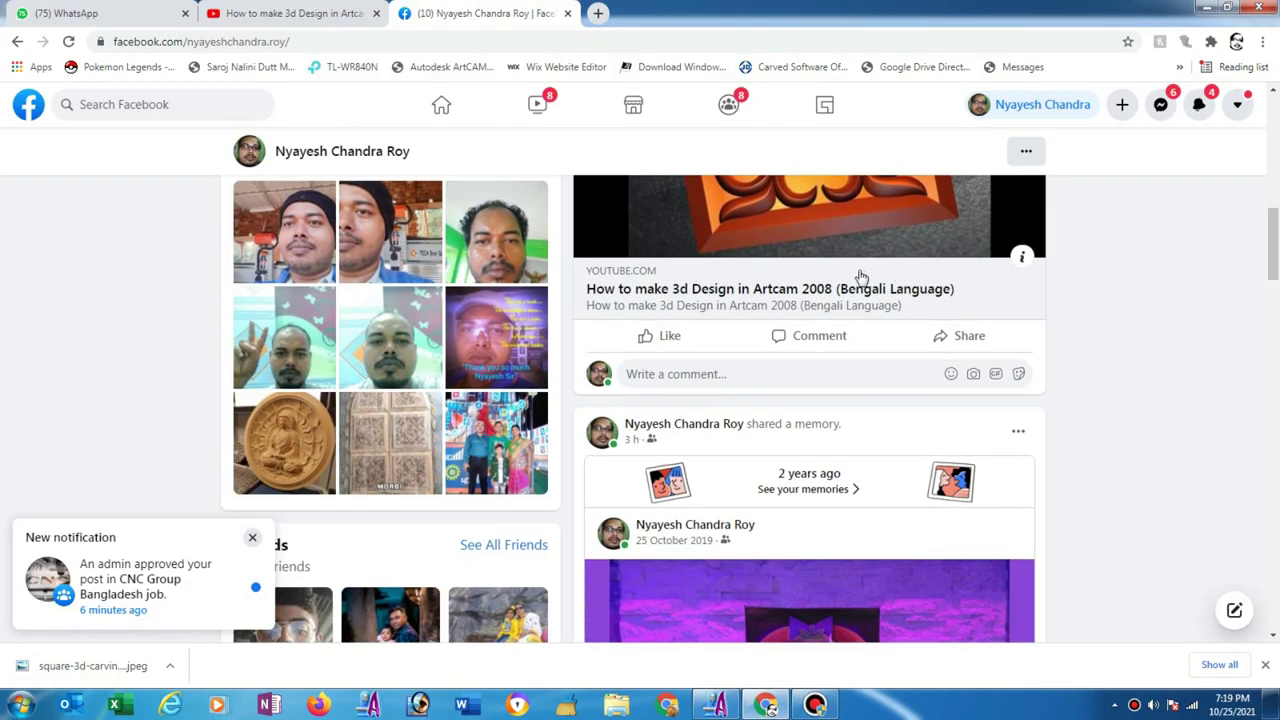
{"action": "left_click", "coordinate": [808, 304]}
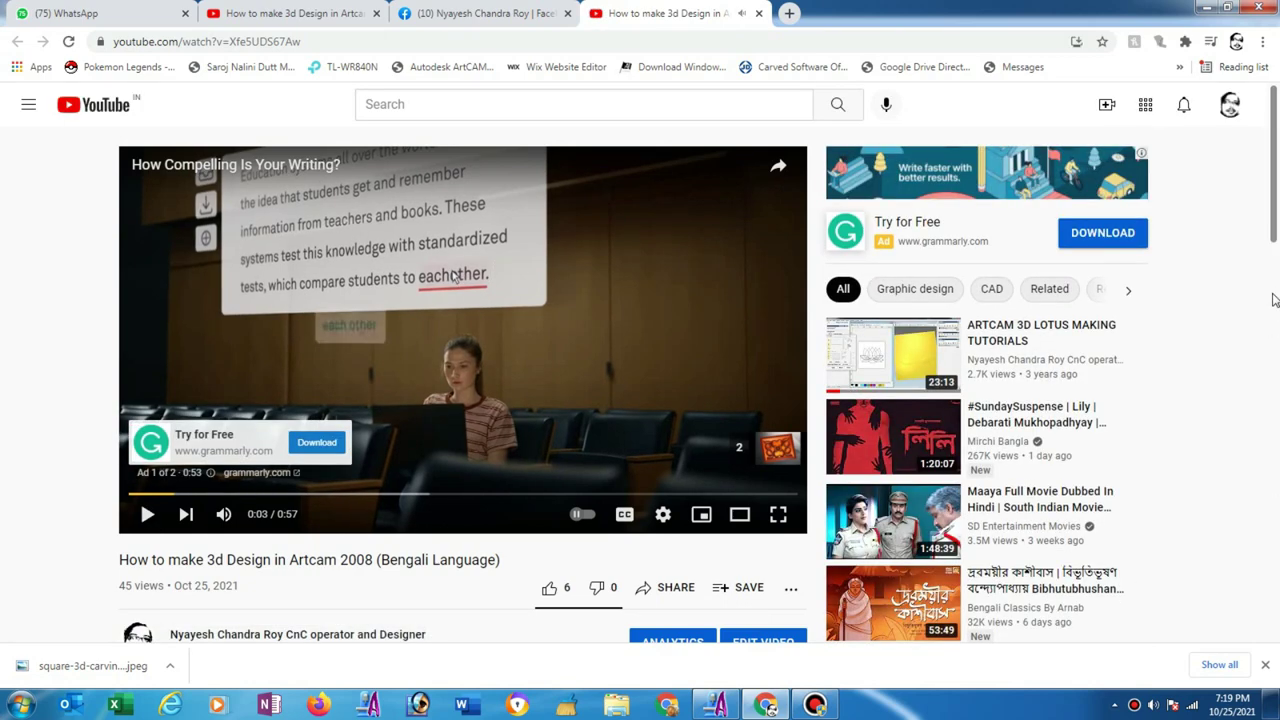
{"action": "scroll", "coordinate": [1274, 300], "scroll_direction": "down", "scroll_amount": 3}
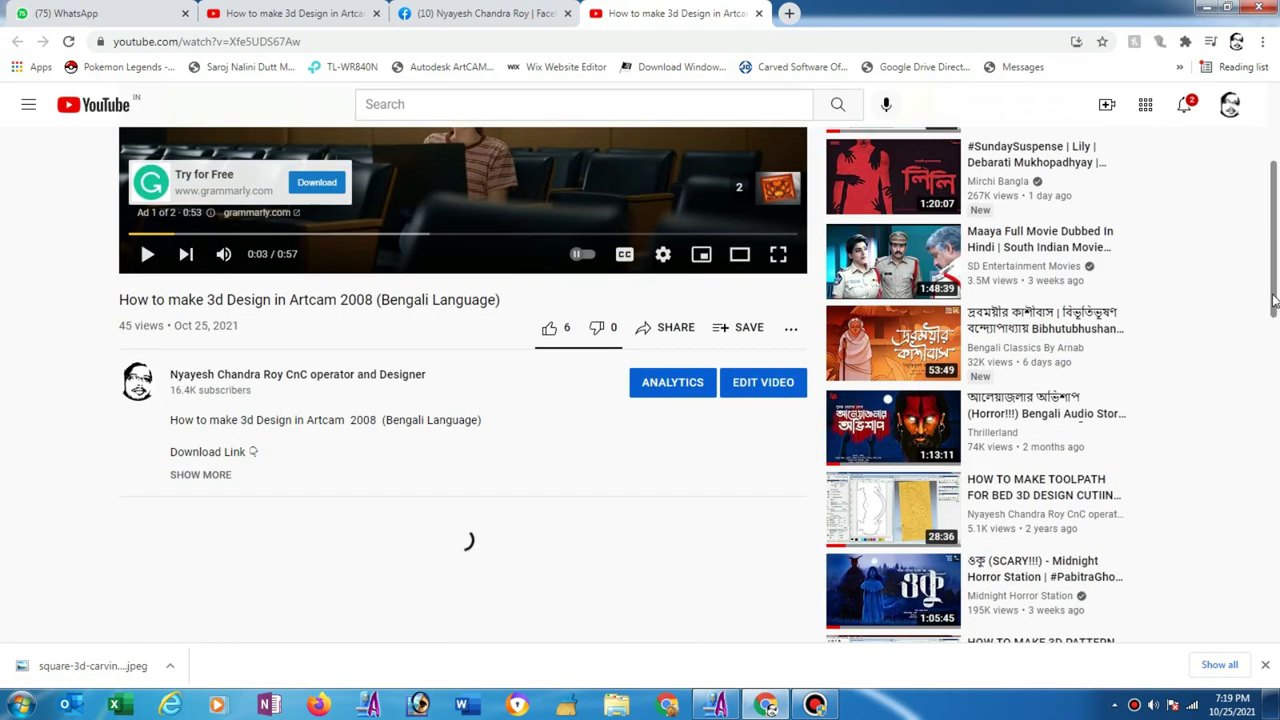
{"action": "left_click", "coordinate": [222, 478]}
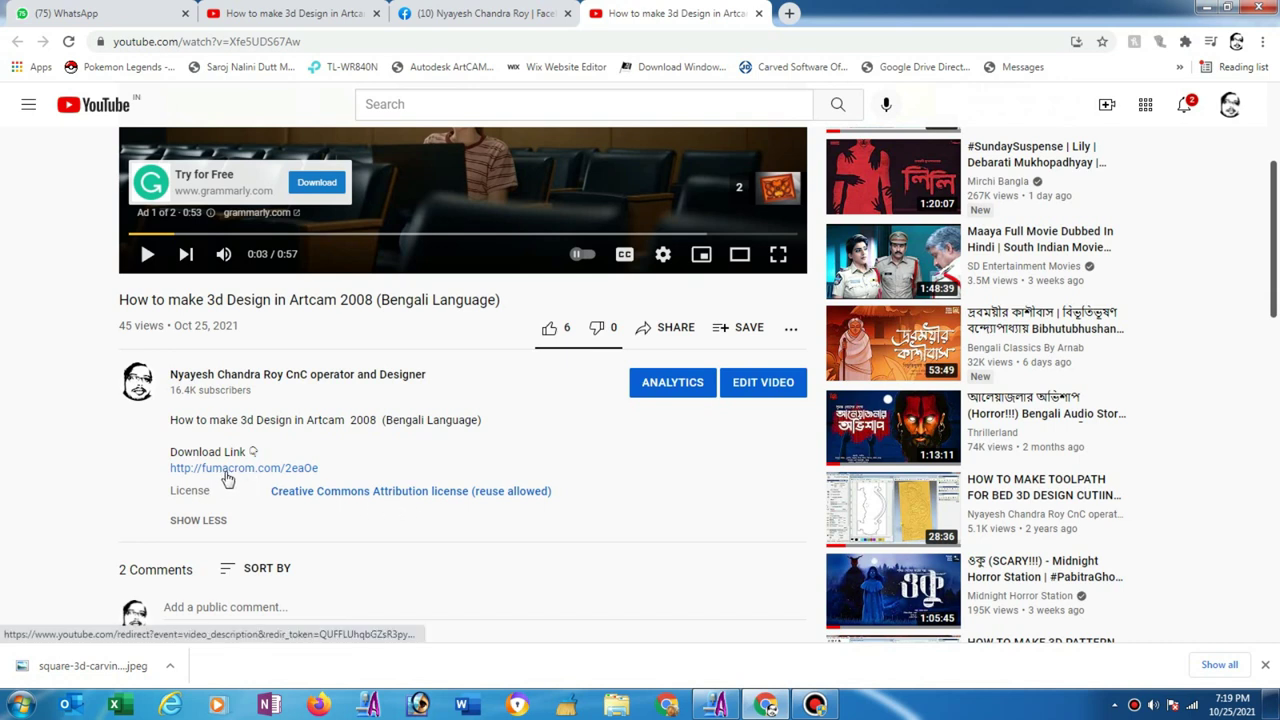